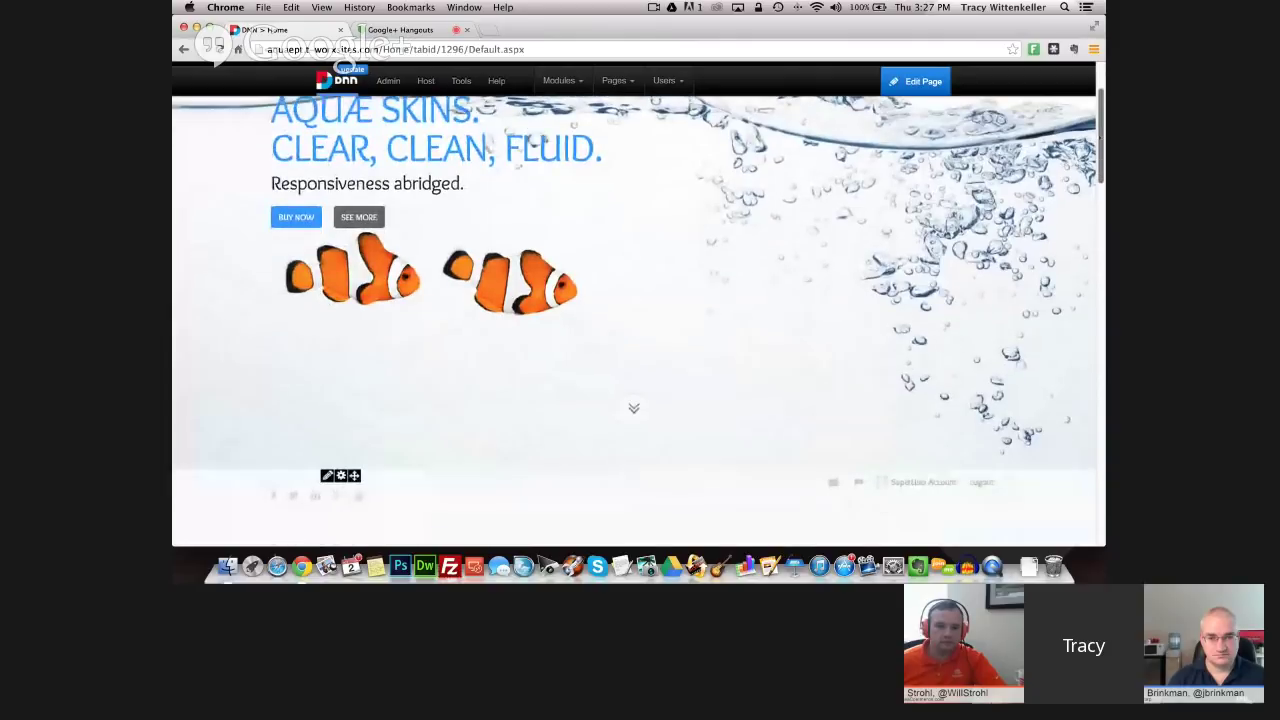
- Open the page settings of the water hero module at the page start and examine its module container setting
{"action": "left_click_drag", "start_coordinate": [1099, 186], "coordinate": [1099, 100]}
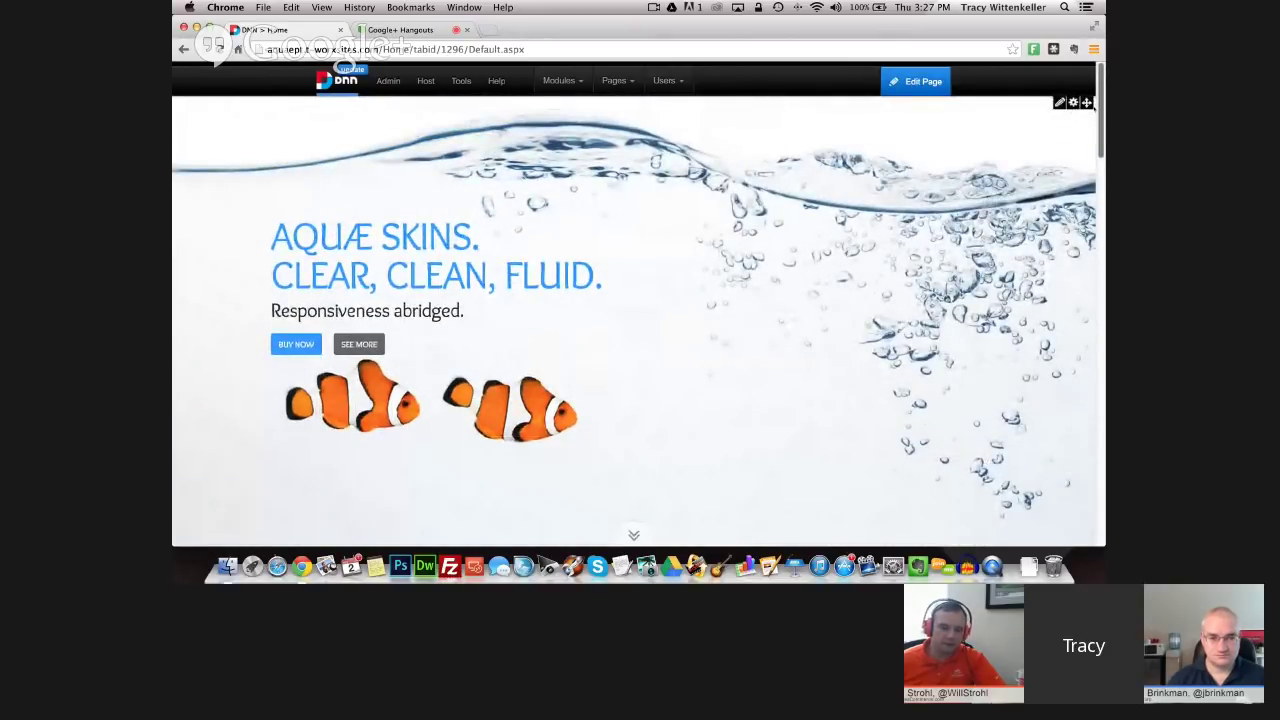
{"action": "mouse_move", "coordinate": [1099, 100]}
{"action": "left_mouse_down"}
{"action": "mouse_move", "coordinate": [1091, 198]}
{"action": "mouse_move", "coordinate": [1091, 112]}
{"action": "left_mouse_up"}
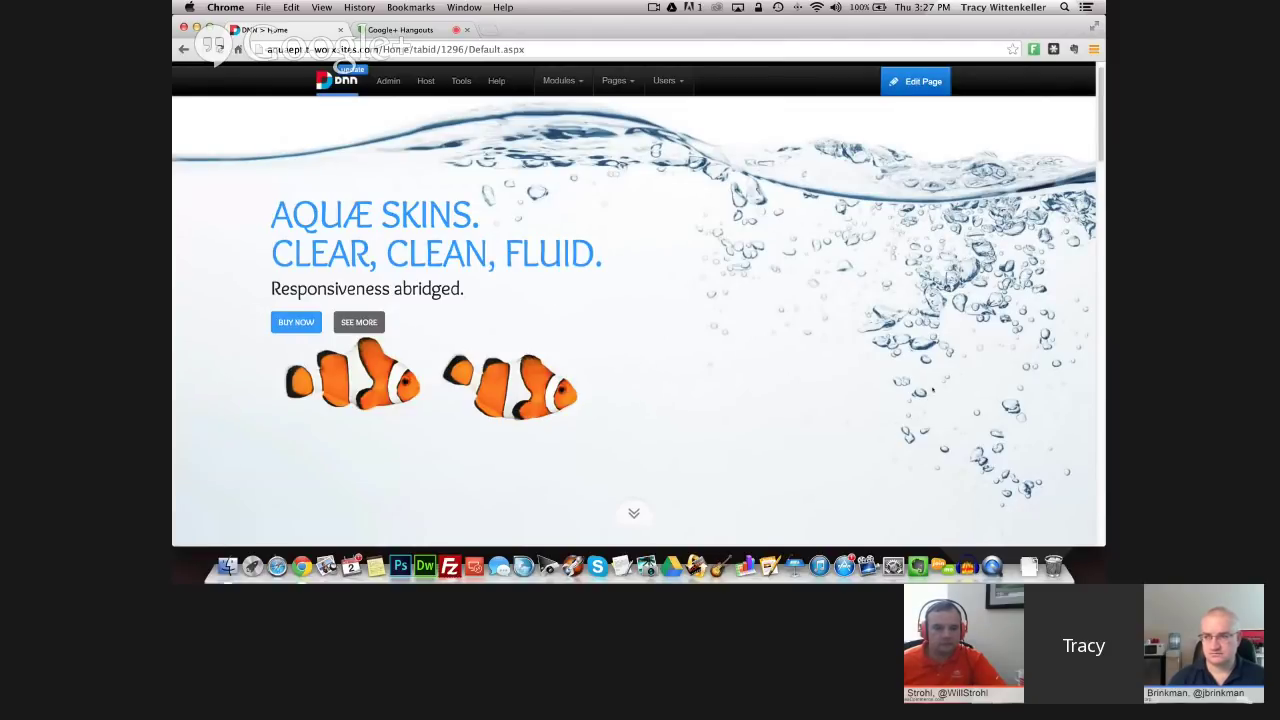
{"action": "scroll", "coordinate": [634, 320], "scroll_direction": "up", "scroll_amount": 1}
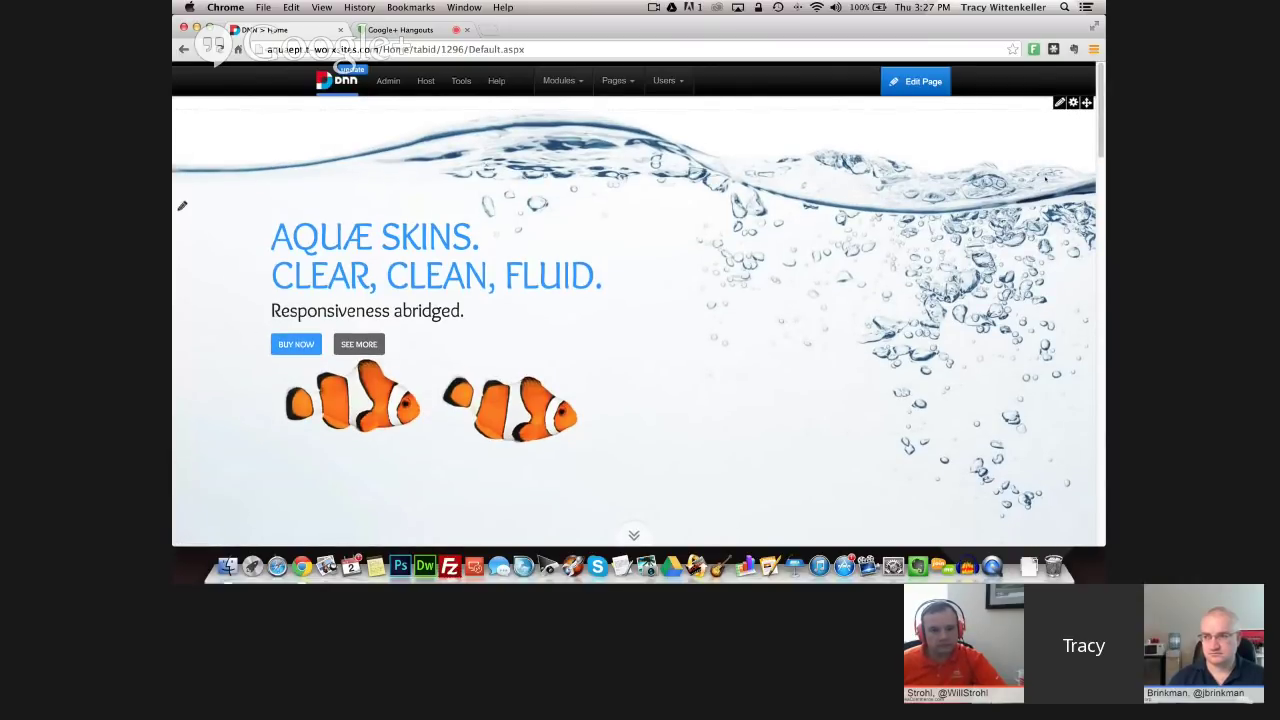
{"action": "mouse_move", "coordinate": [1072, 103]}
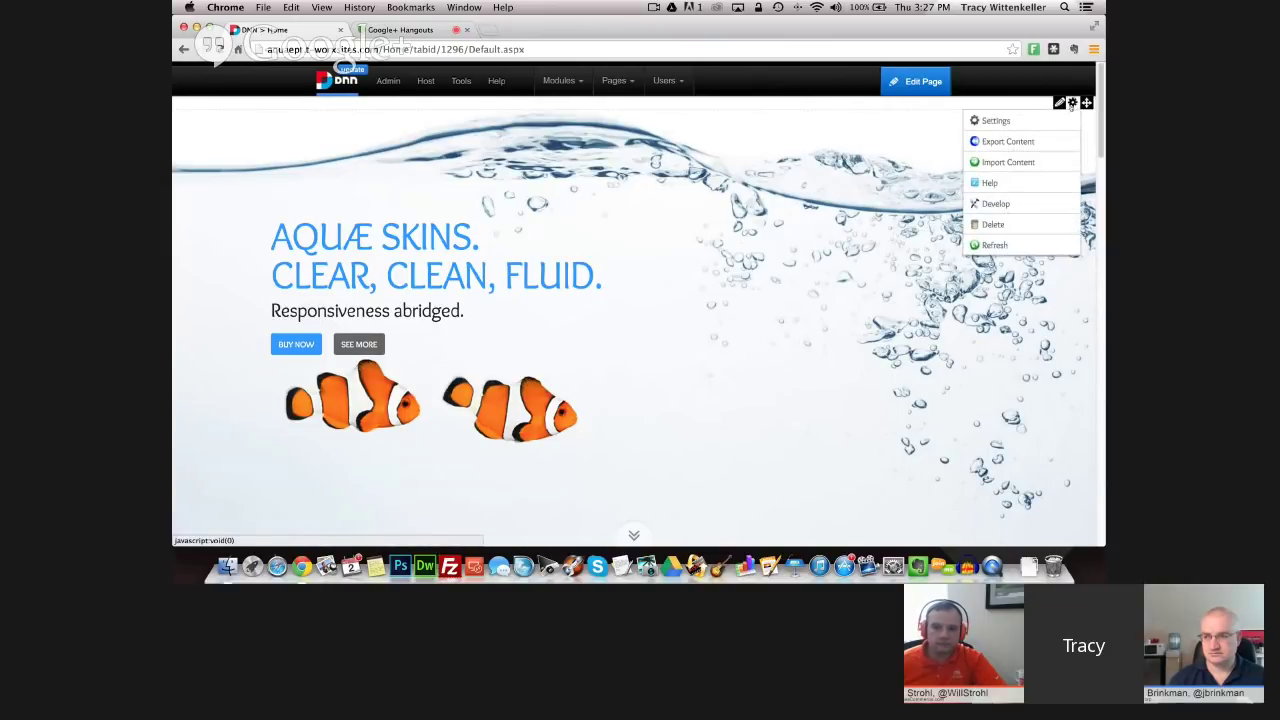
{"action": "left_click", "coordinate": [996, 120]}
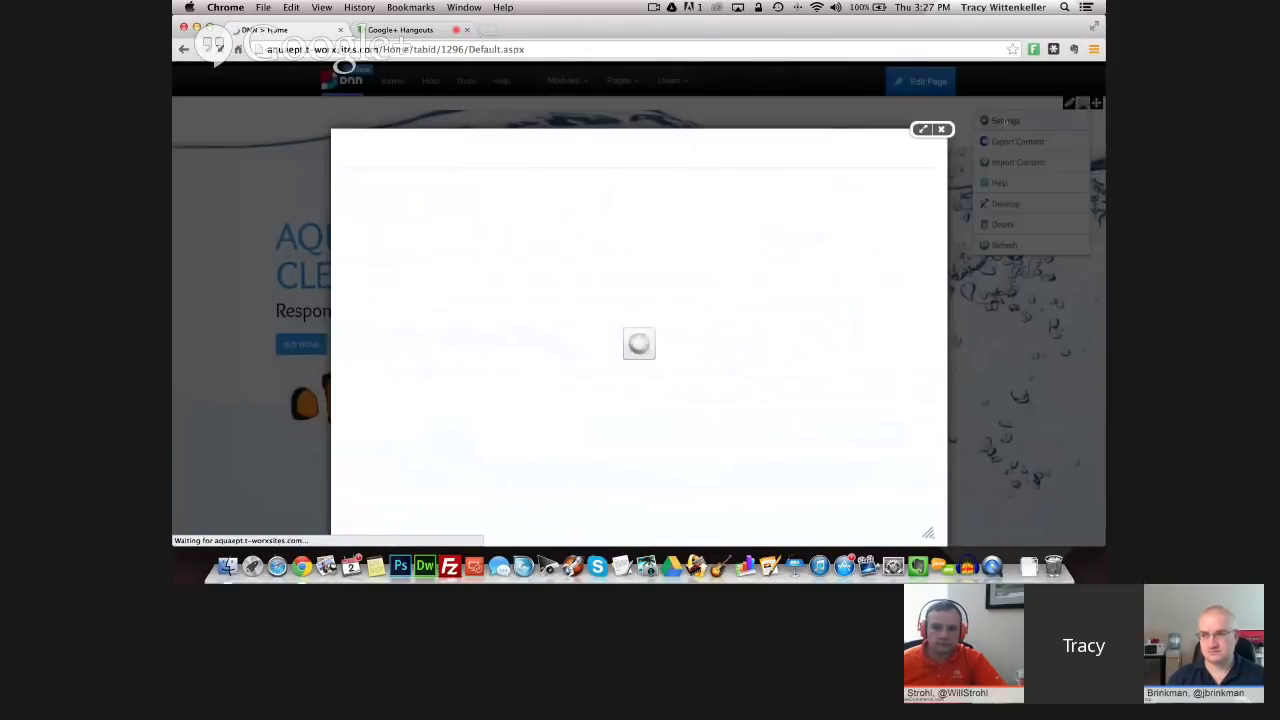
{"action": "left_click", "coordinate": [514, 205]}
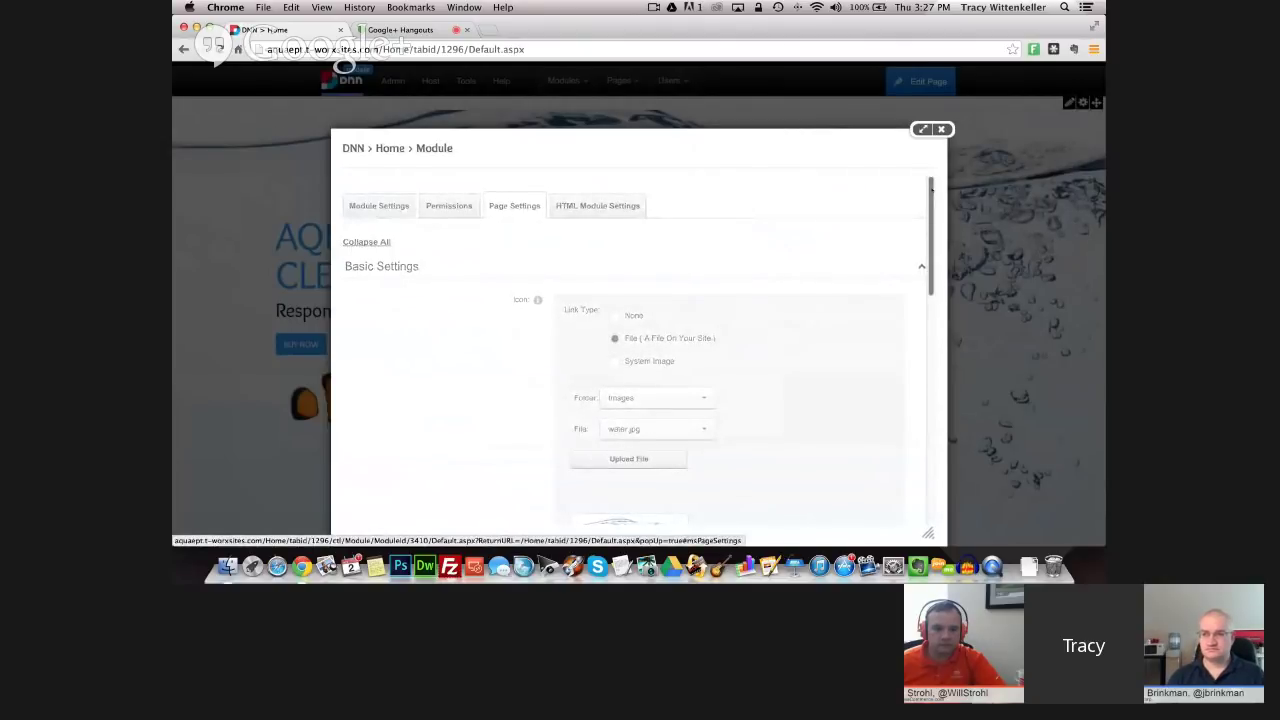
{"action": "left_click_drag", "start_coordinate": [931, 188], "coordinate": [926, 364]}
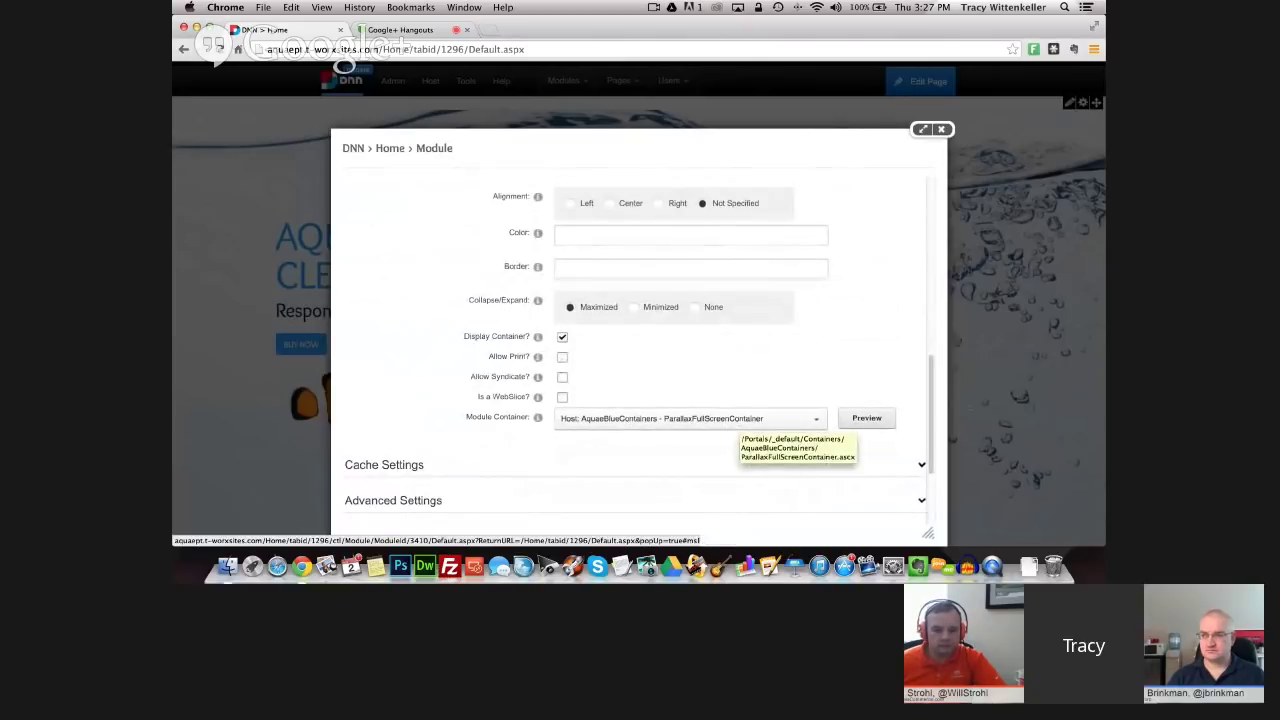
{"action": "left_click", "coordinate": [926, 413]}
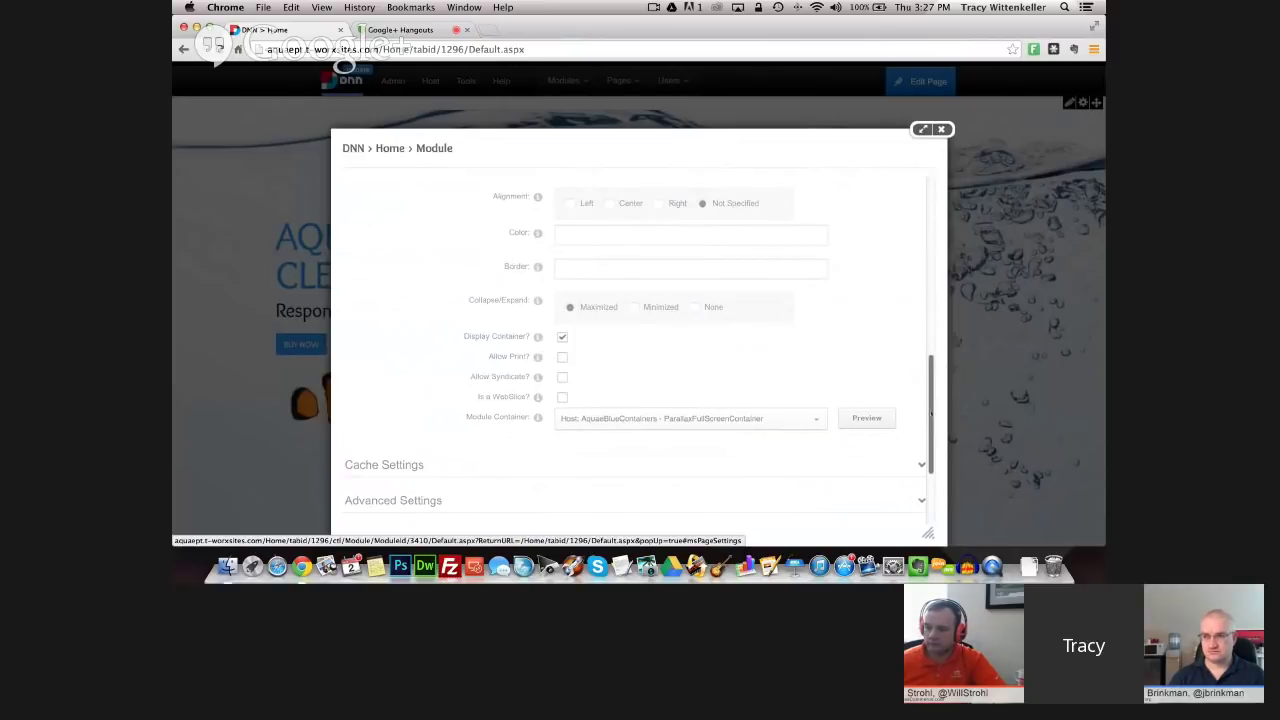
{"action": "left_click_drag", "start_coordinate": [931, 413], "coordinate": [931, 259]}
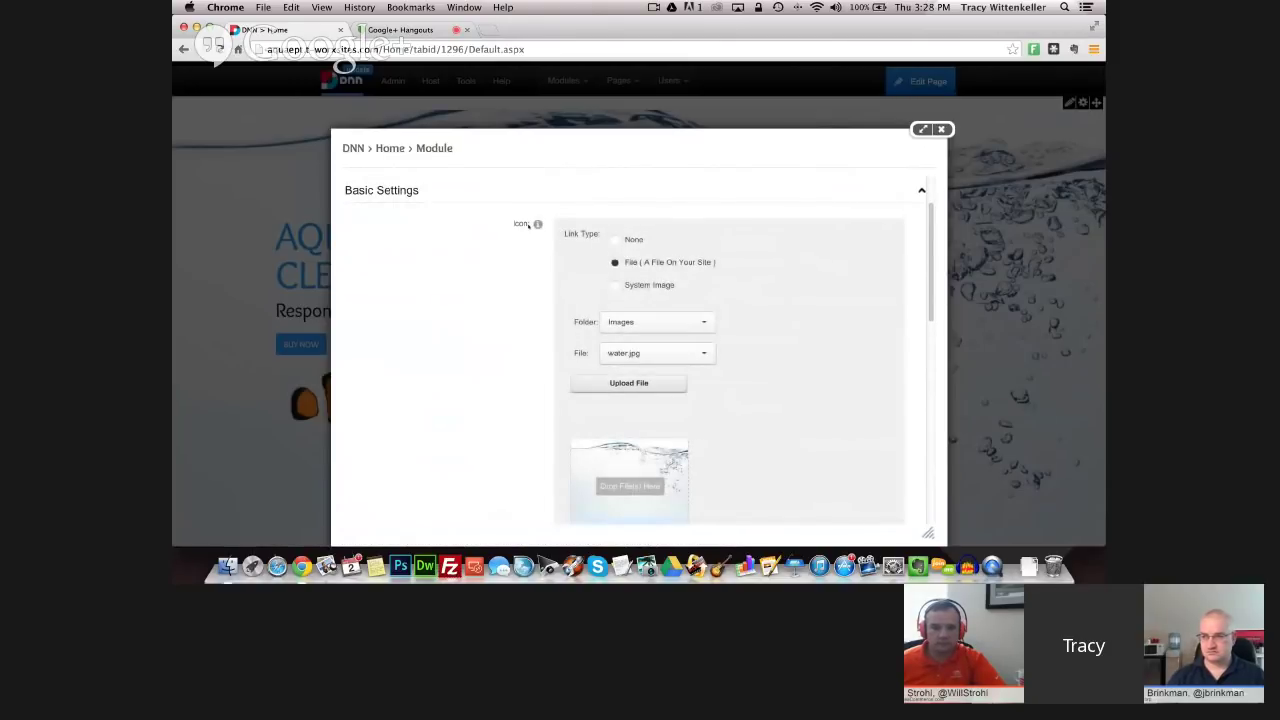
- Examine the hero module's icon image file and container settings, and close the settings without saving
{"action": "double_click", "coordinate": [515, 224]}
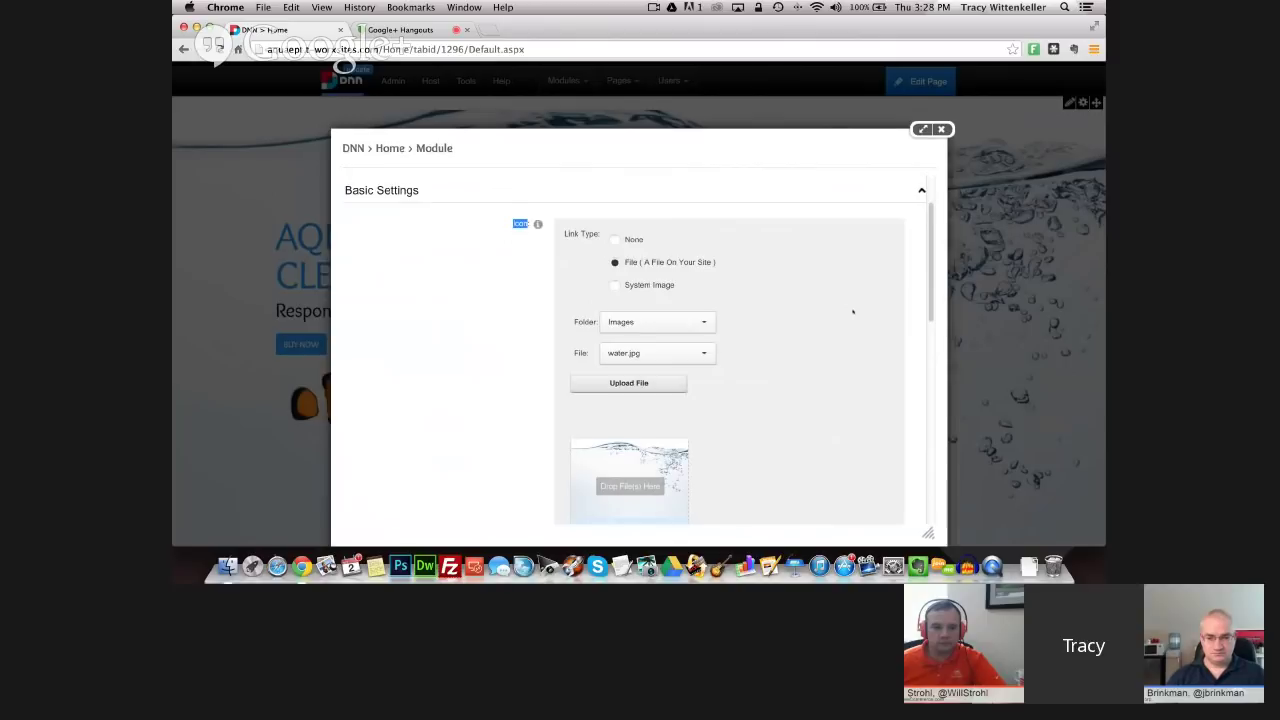
{"action": "scroll", "coordinate": [853, 312], "scroll_direction": "down", "scroll_amount": 2}
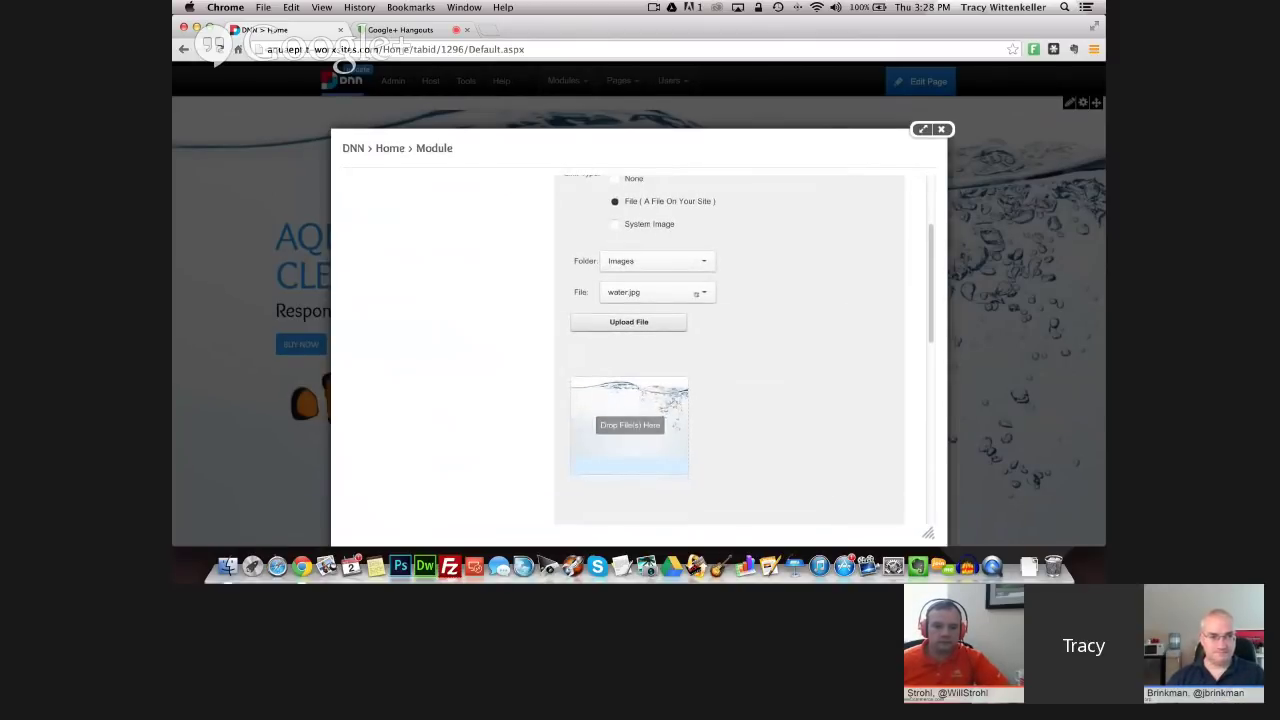
{"action": "left_click", "coordinate": [703, 292]}
{"action": "left_click", "coordinate": [762, 279]}
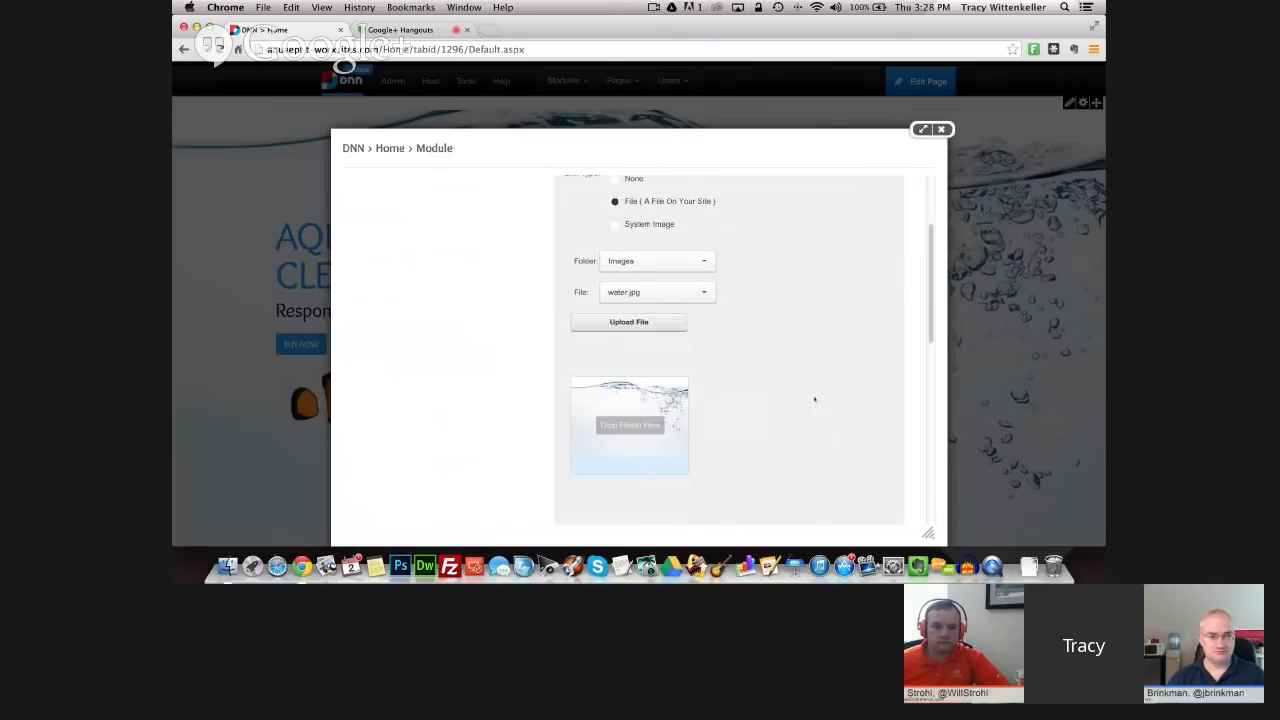
{"action": "scroll", "coordinate": [885, 207], "scroll_direction": "up", "scroll_amount": 2}
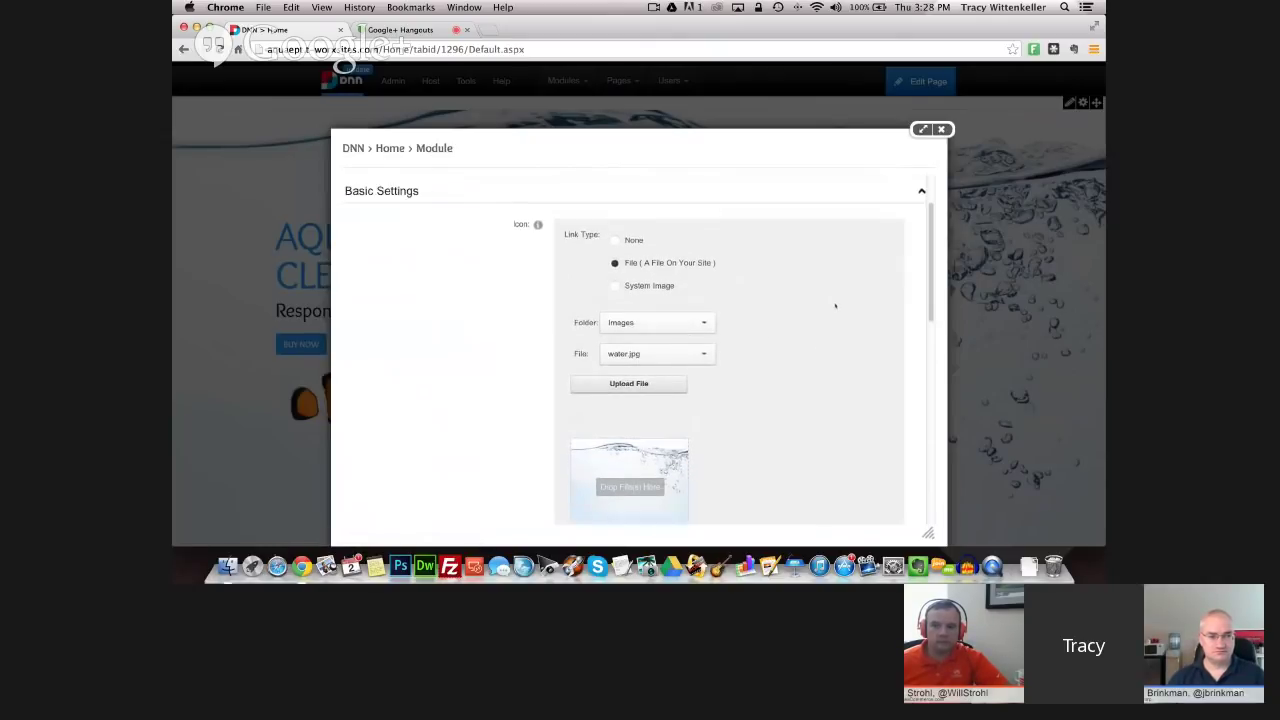
{"action": "scroll", "coordinate": [832, 303], "scroll_direction": "down", "scroll_amount": 4}
{"action": "scroll", "coordinate": [835, 305], "scroll_direction": "down", "scroll_amount": 5}
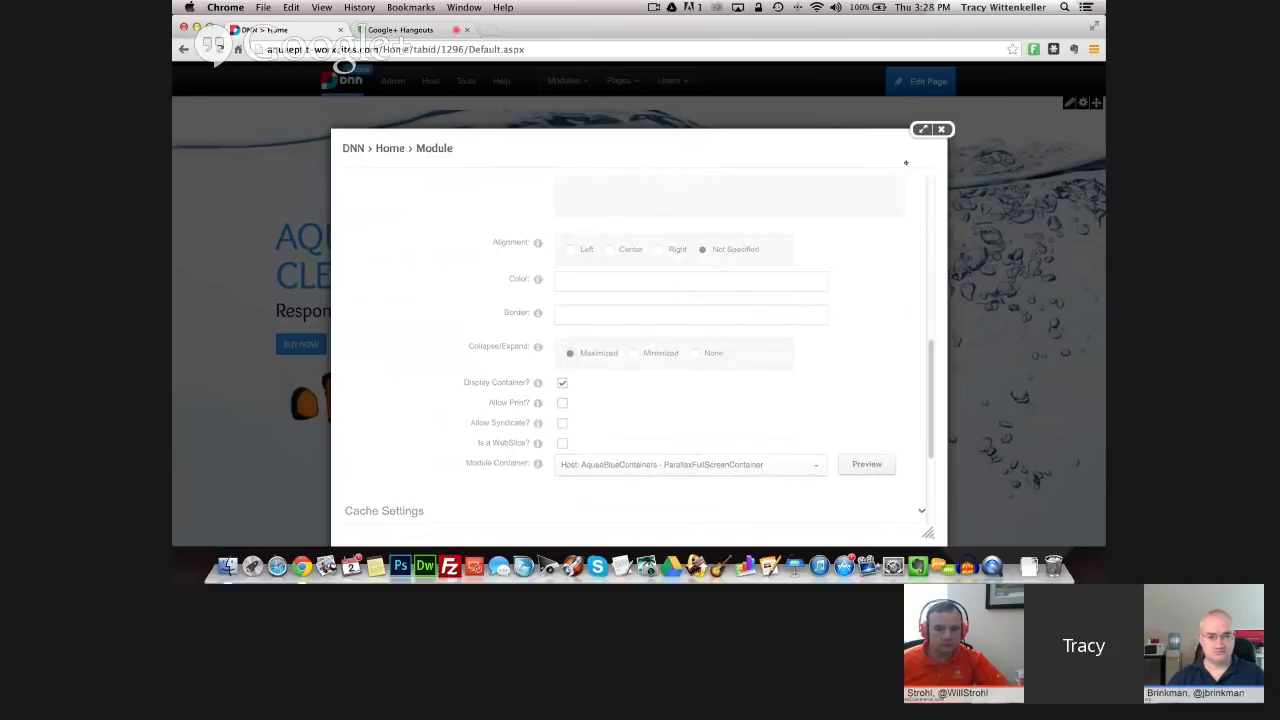
{"action": "left_click", "coordinate": [941, 130]}
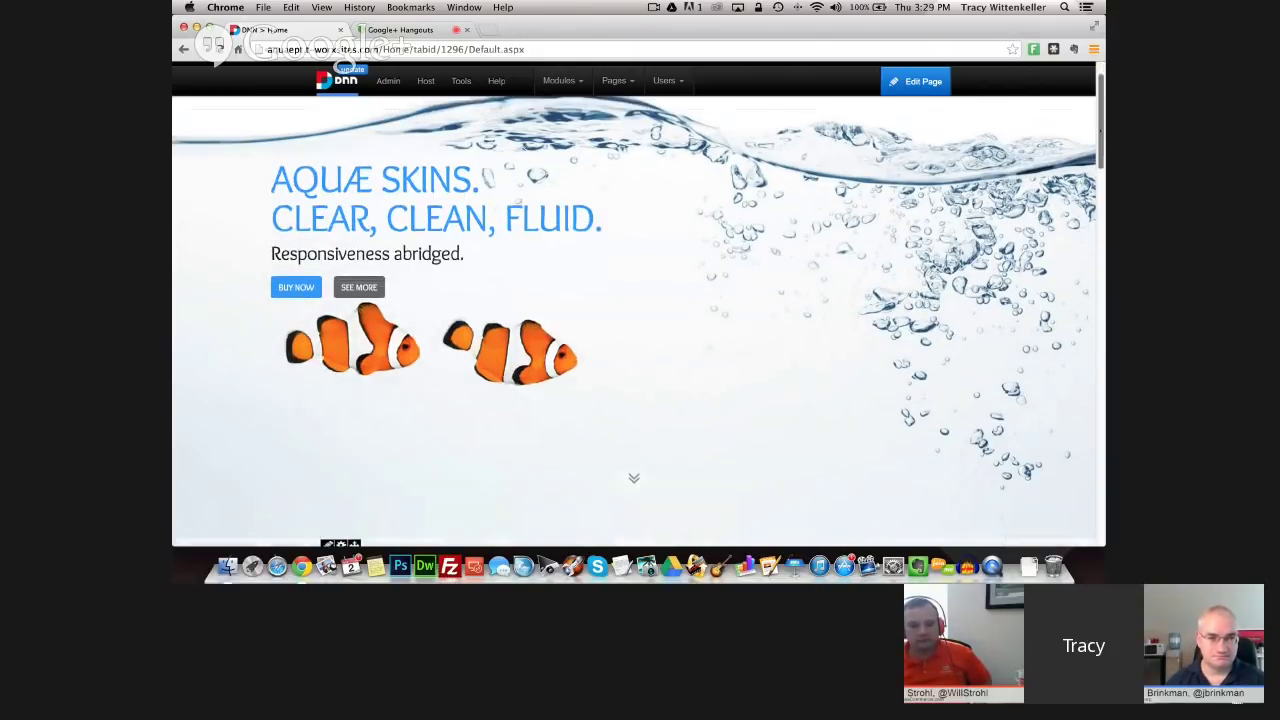
- Look through the home page down to the "In any perspective, goodies are always good." parallax banner
{"action": "scroll", "coordinate": [652, 350], "scroll_direction": "down", "scroll_amount": 3}
{"action": "scroll", "coordinate": [716, 331], "scroll_direction": "down", "scroll_amount": 5}
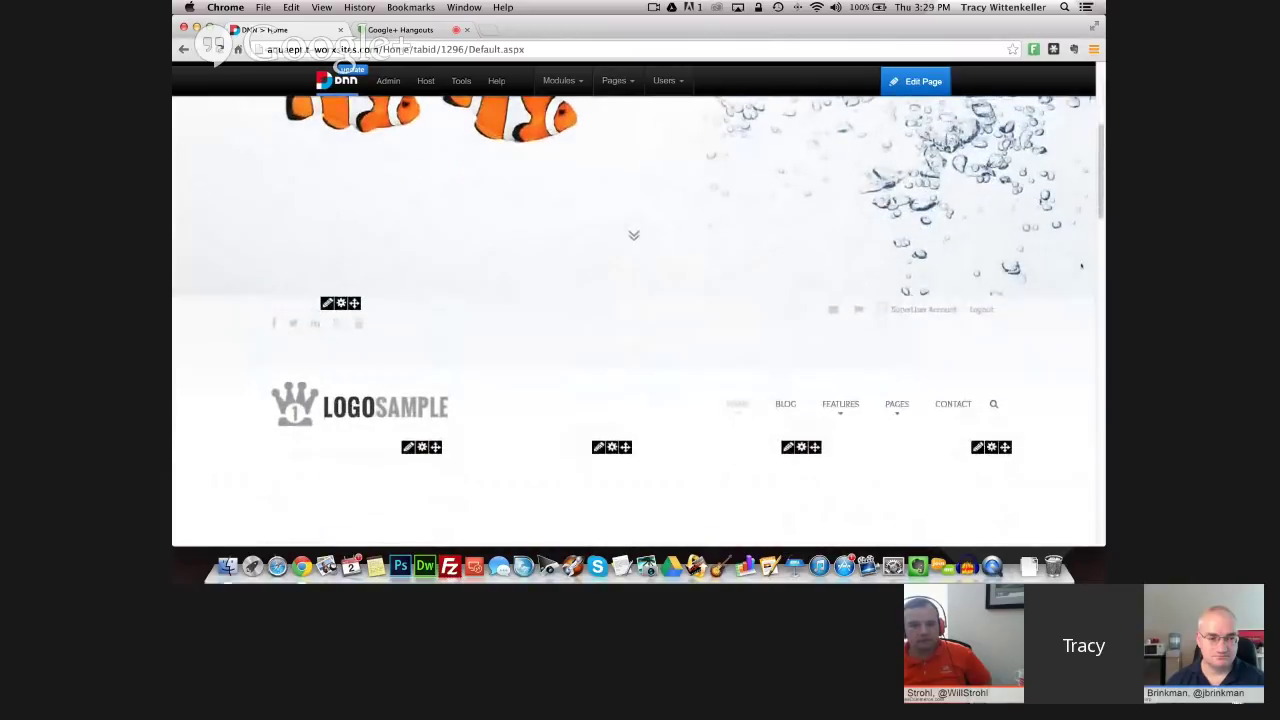
{"action": "scroll", "coordinate": [634, 350], "scroll_direction": "down", "scroll_amount": 7}
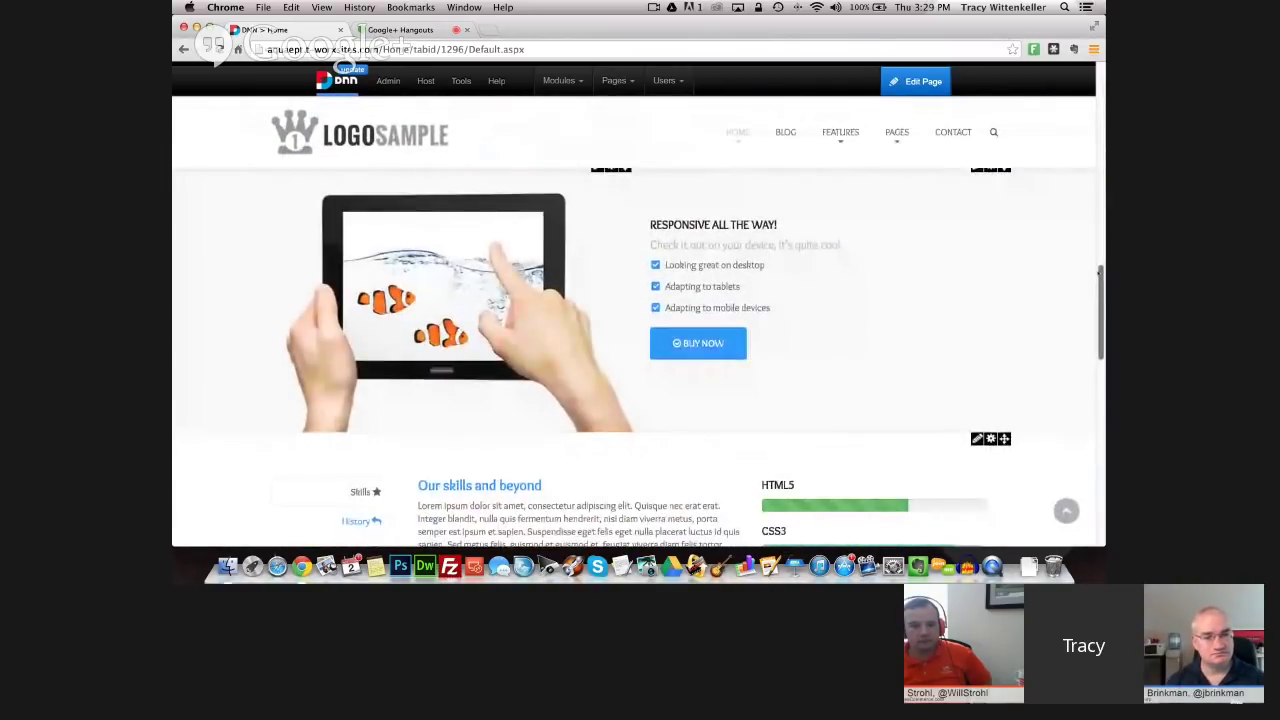
{"action": "scroll", "coordinate": [634, 350], "scroll_direction": "down", "scroll_amount": 5}
{"action": "scroll", "coordinate": [634, 350], "scroll_direction": "down", "scroll_amount": 3}
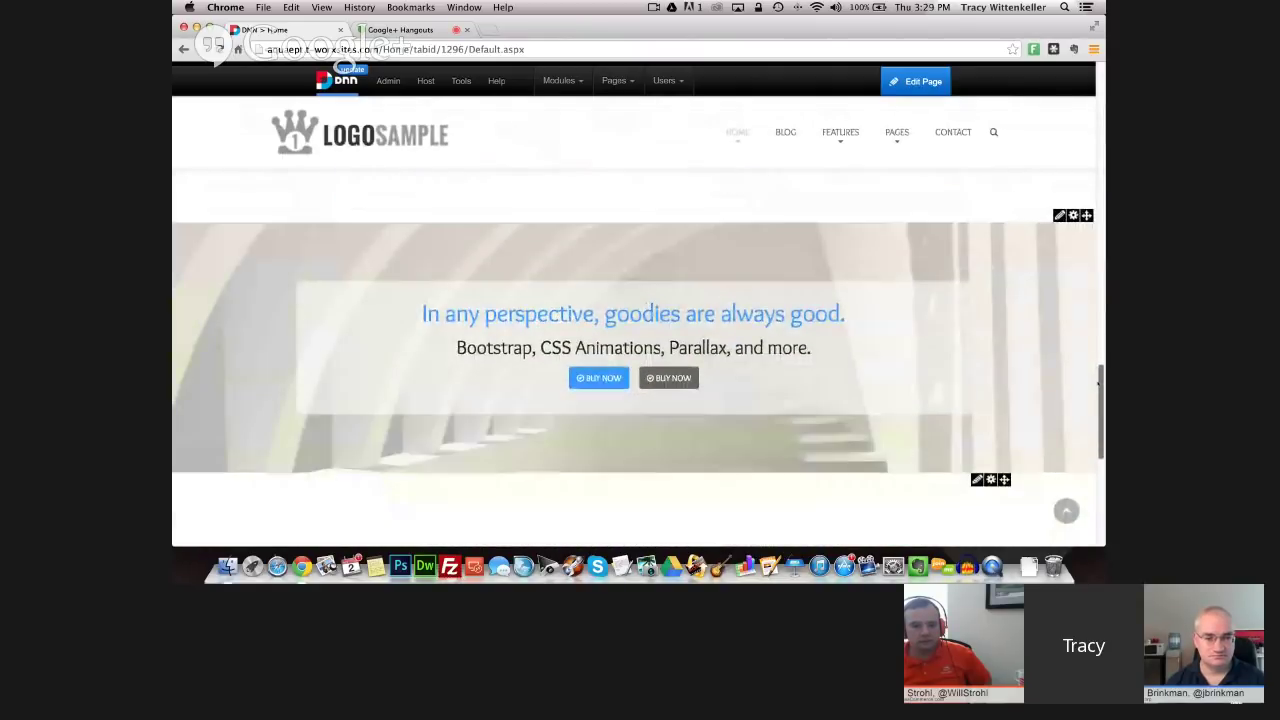
{"action": "scroll", "coordinate": [634, 350], "scroll_direction": "up", "scroll_amount": 1}
{"action": "scroll", "coordinate": [634, 350], "scroll_direction": "up", "scroll_amount": 2}
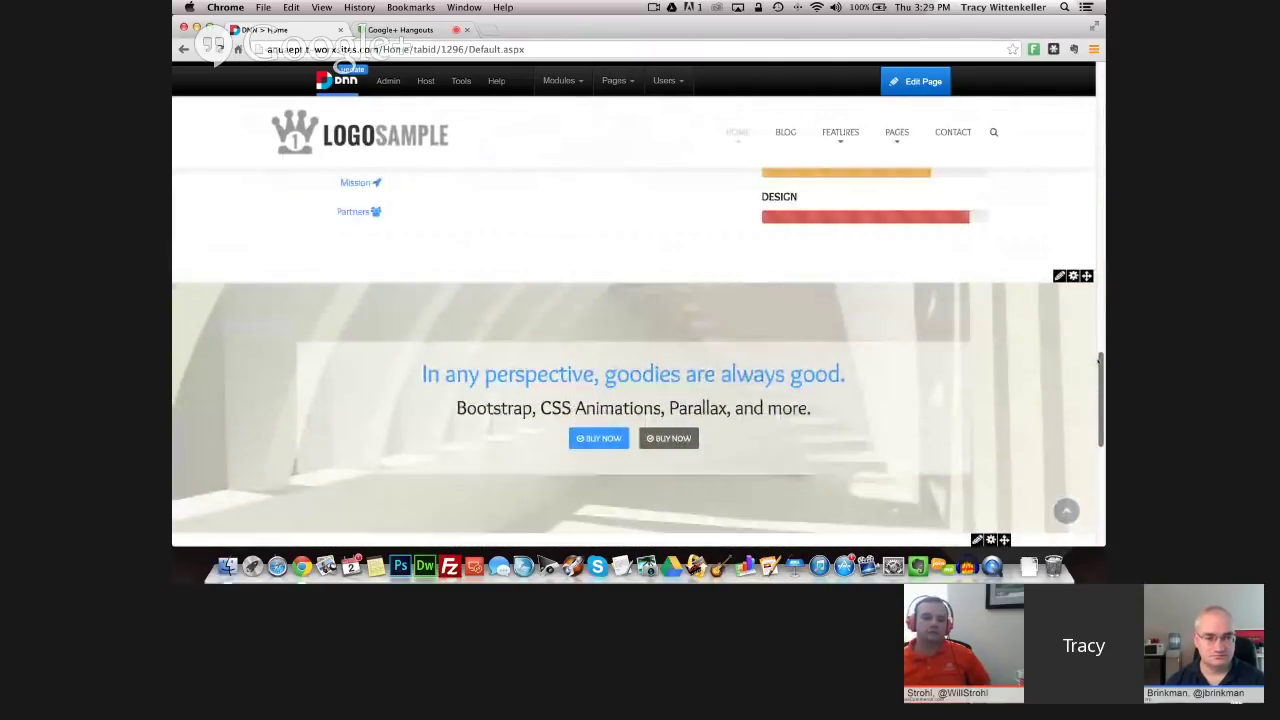
{"action": "scroll", "coordinate": [634, 350], "scroll_direction": "down", "scroll_amount": 3}
{"action": "scroll", "coordinate": [634, 350], "scroll_direction": "down", "scroll_amount": 2}
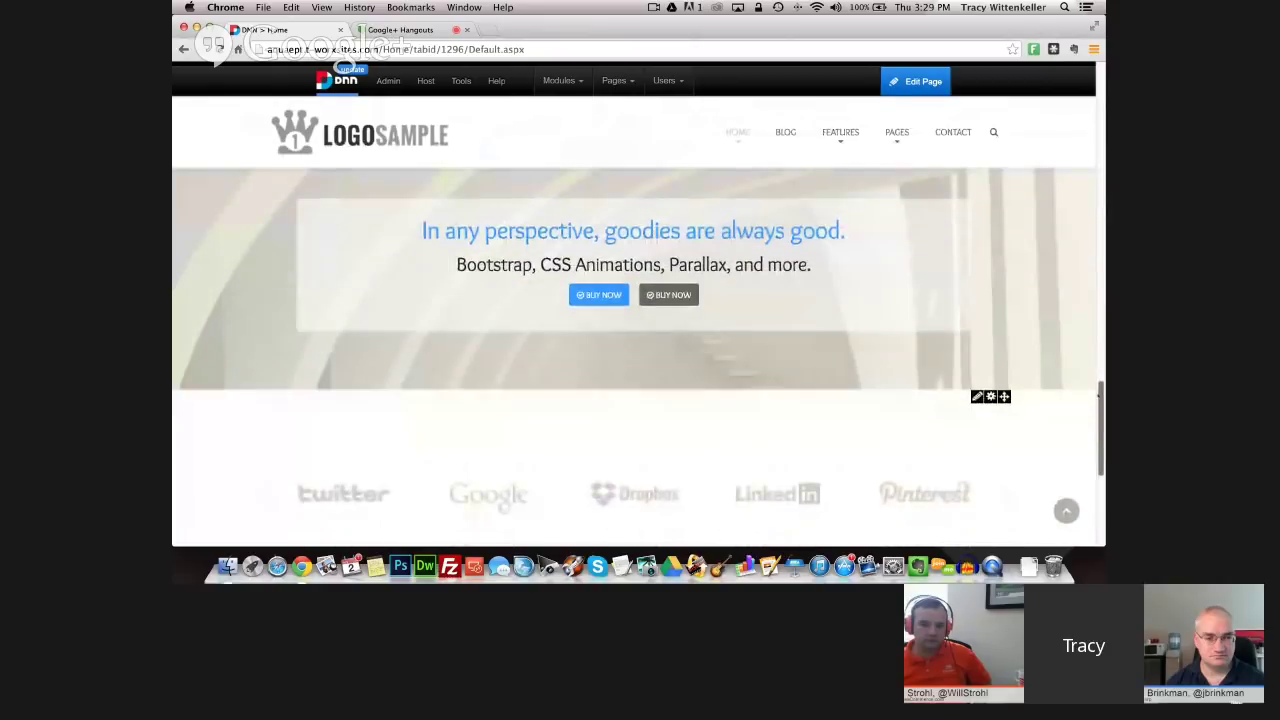
{"action": "scroll", "coordinate": [634, 350], "scroll_direction": "up", "scroll_amount": 1}
{"action": "scroll", "coordinate": [634, 350], "scroll_direction": "up", "scroll_amount": 1}
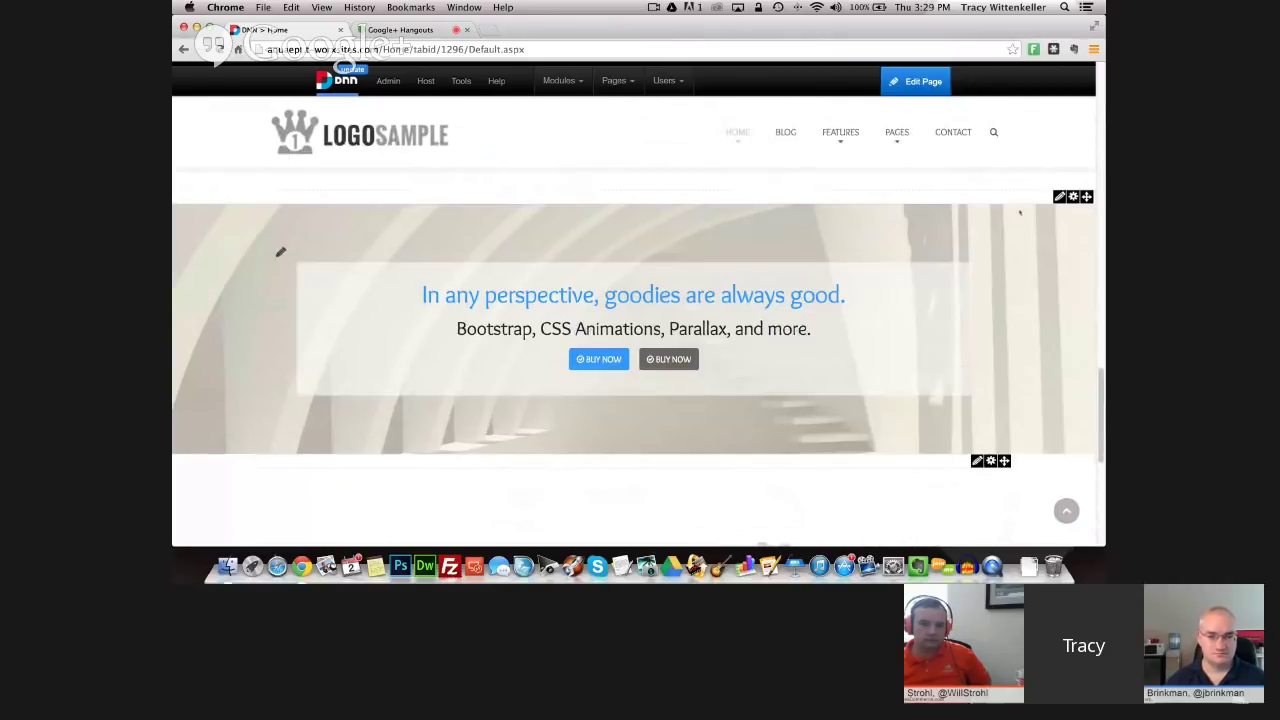
- Open the settings of the "In any perspective" banner module and check its module container and icon image
{"action": "mouse_move", "coordinate": [1073, 197]}
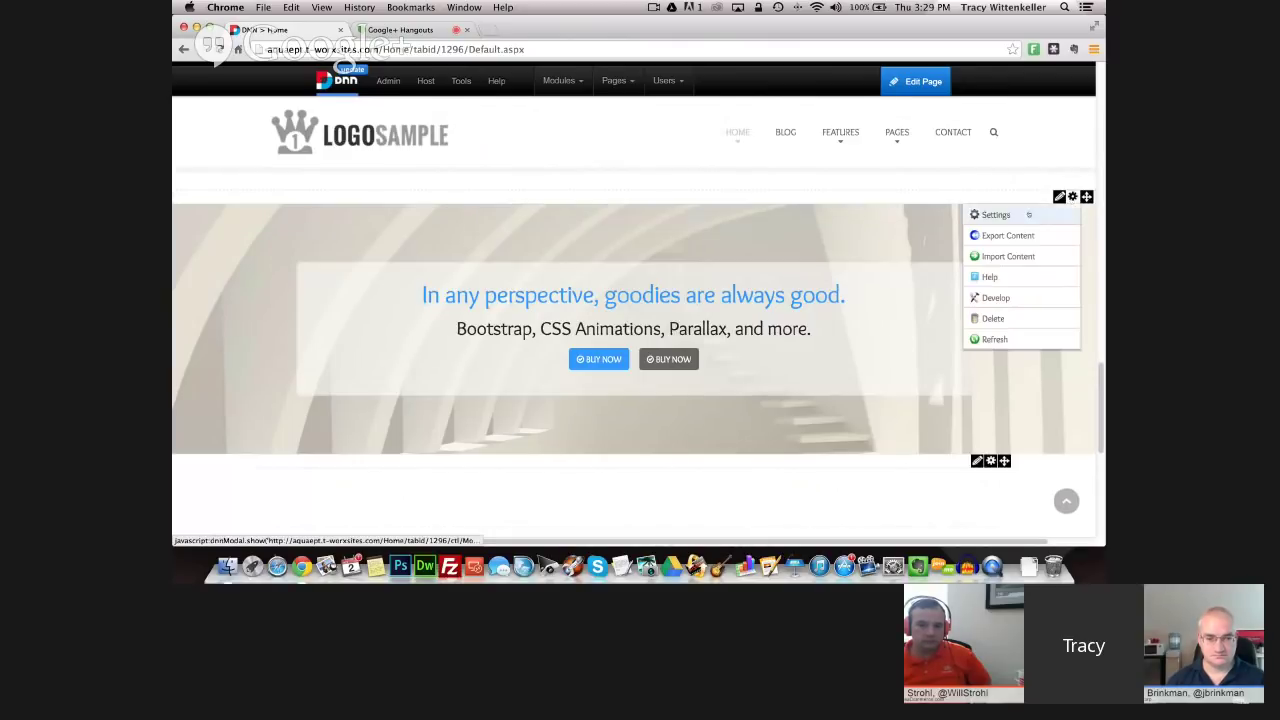
{"action": "left_click", "coordinate": [996, 215]}
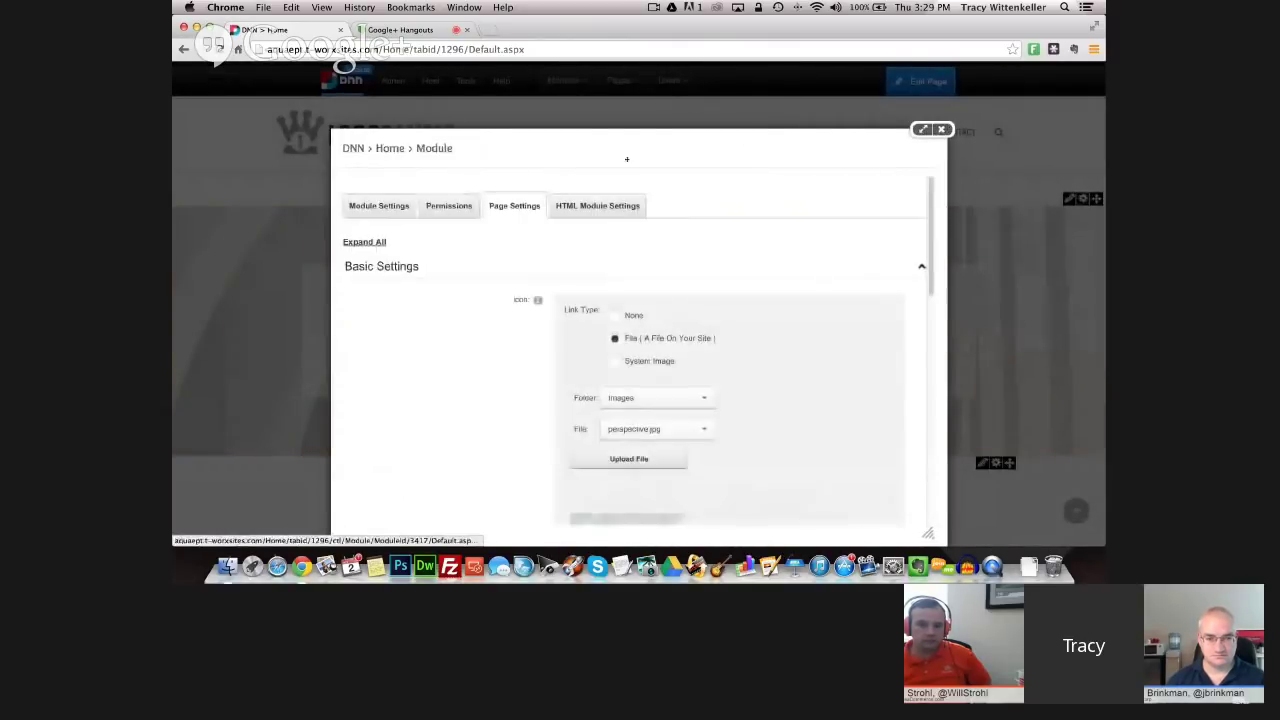
{"action": "scroll", "coordinate": [807, 310], "scroll_direction": "down", "scroll_amount": 5}
{"action": "scroll", "coordinate": [807, 310], "scroll_direction": "down", "scroll_amount": 4}
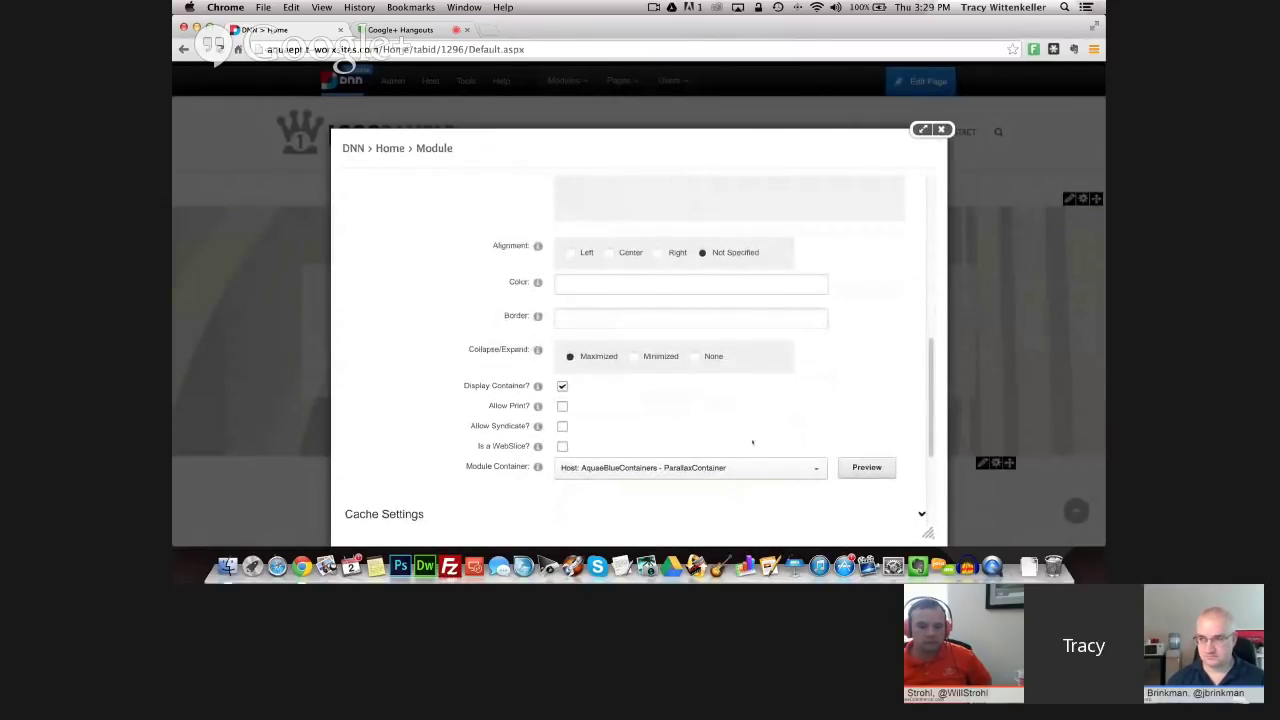
{"action": "scroll", "coordinate": [752, 443], "scroll_direction": "up", "scroll_amount": 2}
{"action": "scroll", "coordinate": [752, 443], "scroll_direction": "up", "scroll_amount": 2}
{"action": "scroll", "coordinate": [760, 432], "scroll_direction": "up", "scroll_amount": 3}
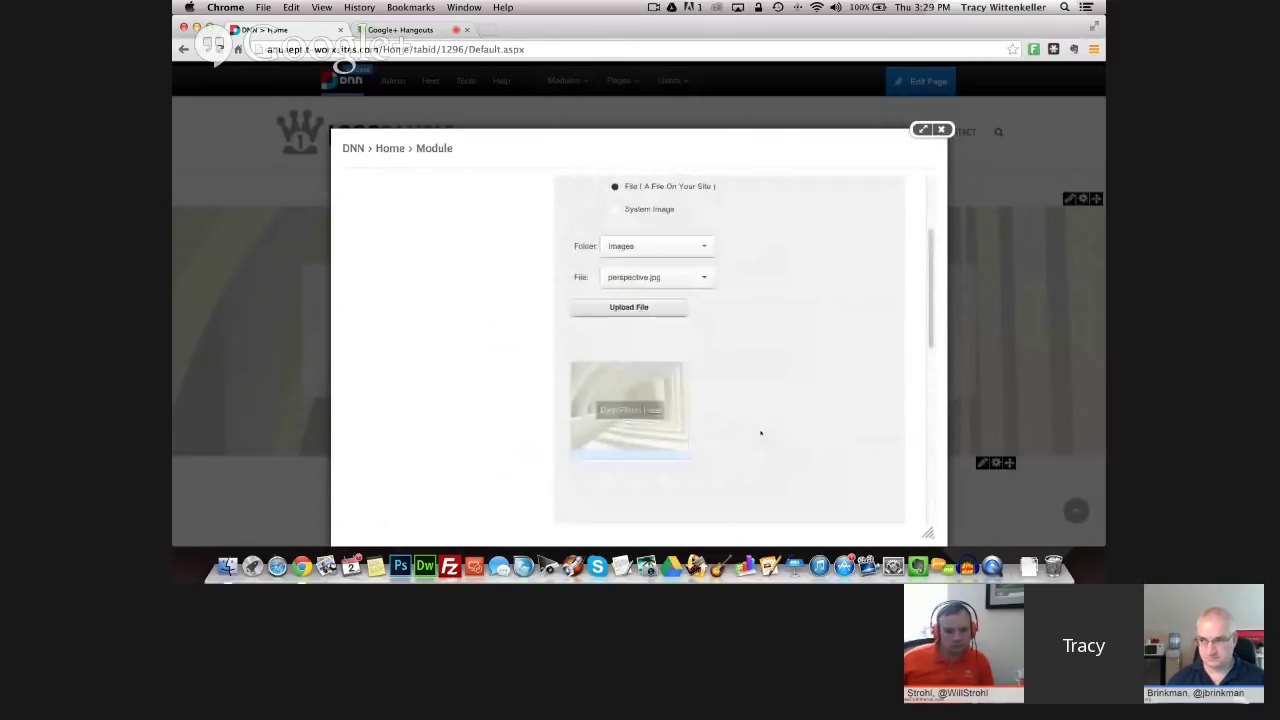
{"action": "scroll", "coordinate": [760, 432], "scroll_direction": "up", "scroll_amount": 1}
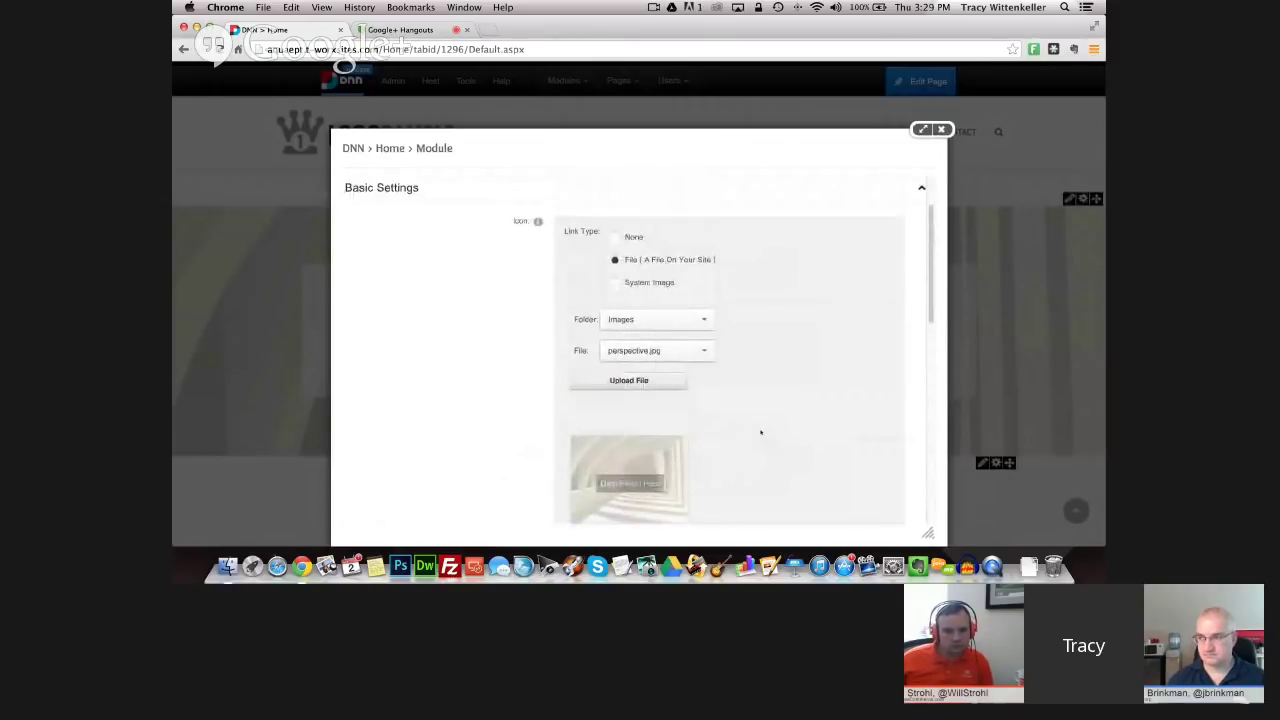
- Set the banner module's icon file to UnderWater.jpg and update the module settings
{"action": "left_click", "coordinate": [658, 350]}
{"action": "scroll", "coordinate": [681, 428], "scroll_direction": "down", "scroll_amount": 1}
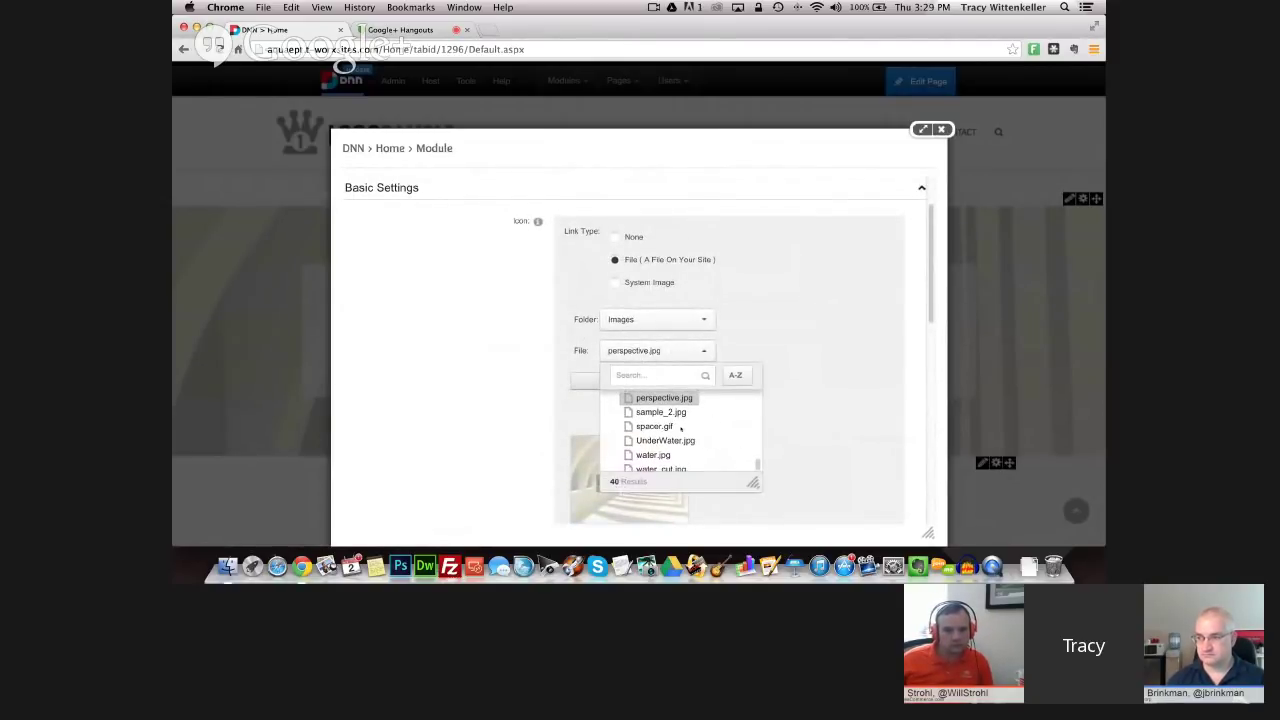
{"action": "left_click", "coordinate": [665, 440]}
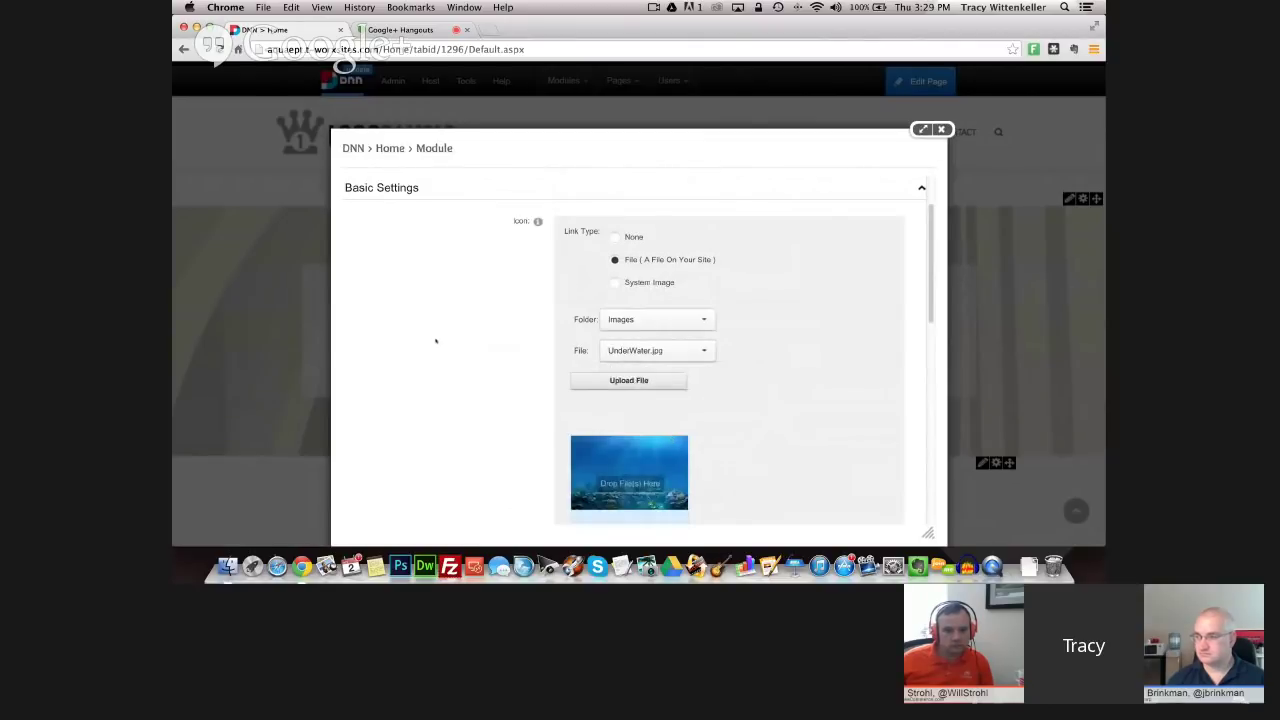
{"action": "scroll", "coordinate": [435, 341], "scroll_direction": "down", "scroll_amount": 5}
{"action": "scroll", "coordinate": [435, 341], "scroll_direction": "down", "scroll_amount": 15}
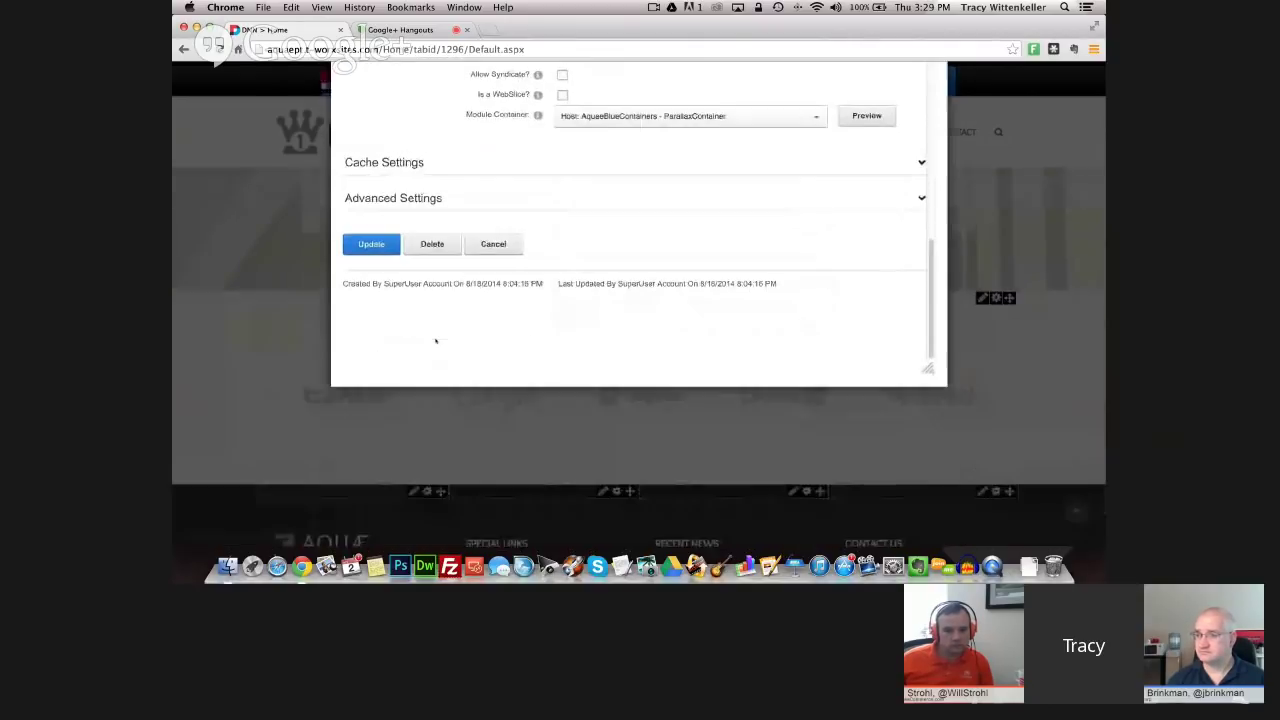
{"action": "left_click", "coordinate": [370, 238]}
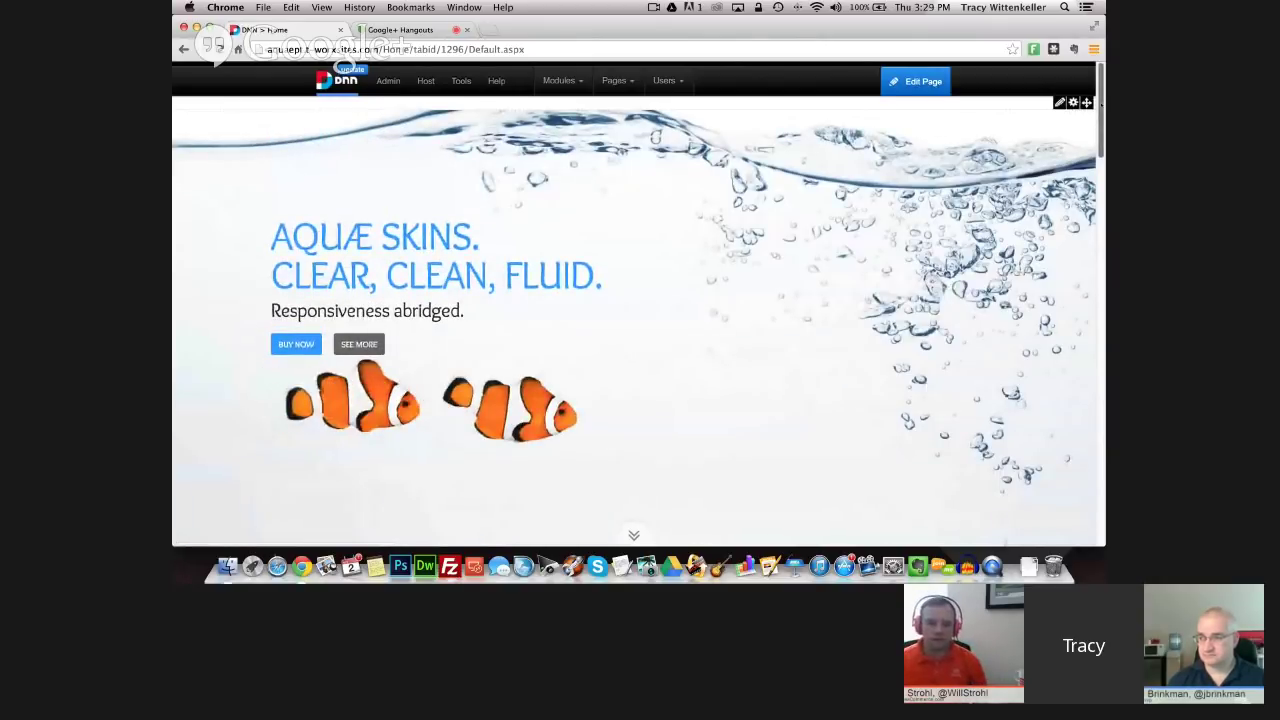
- Examine the parallax effect of the "In any perspective" banner's background image on the home page
{"action": "scroll", "coordinate": [1084, 284], "scroll_direction": "down", "scroll_amount": 15}
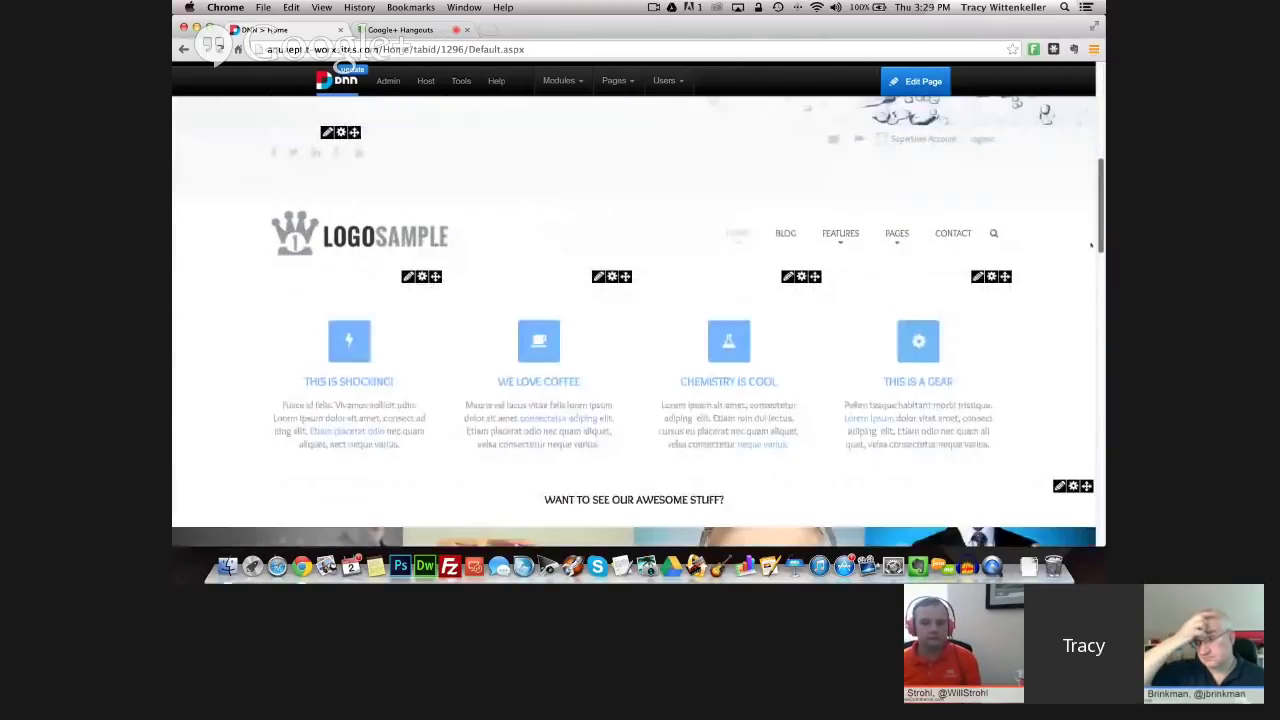
{"action": "left_click_drag", "start_coordinate": [1084, 284], "coordinate": [1083, 414]}
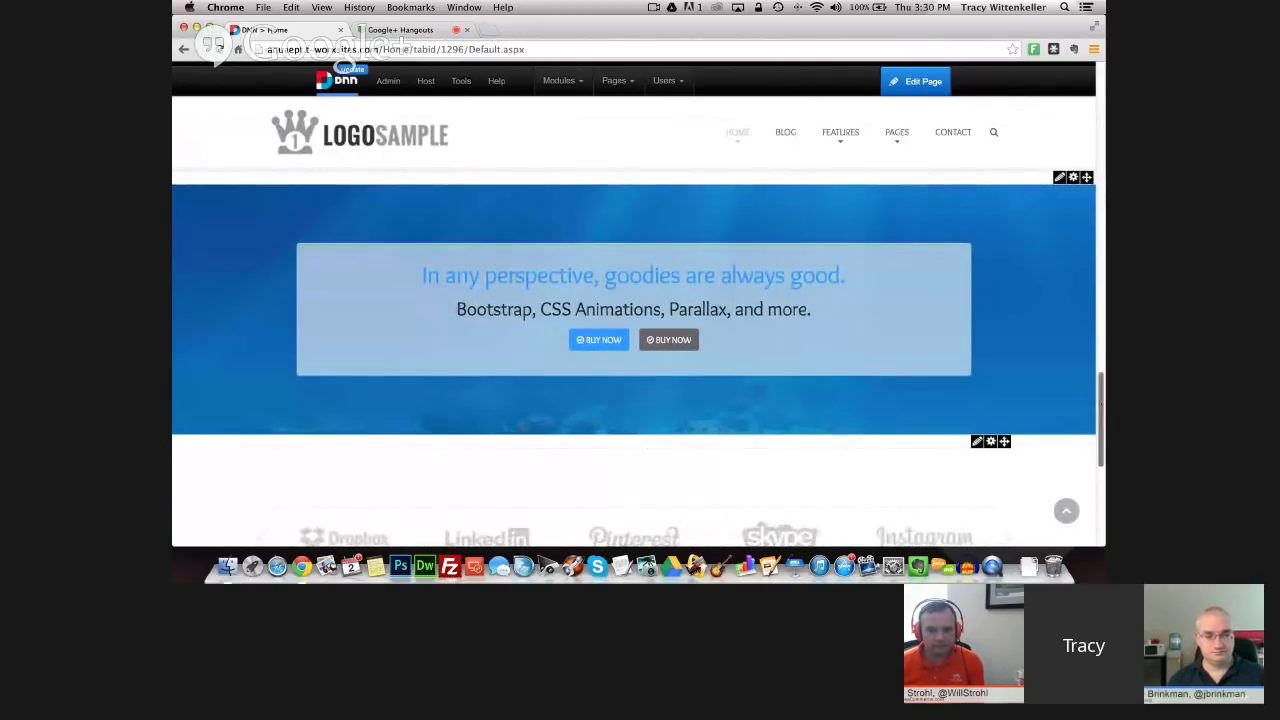
{"action": "left_click_drag", "start_coordinate": [1101, 403], "coordinate": [1102, 398]}
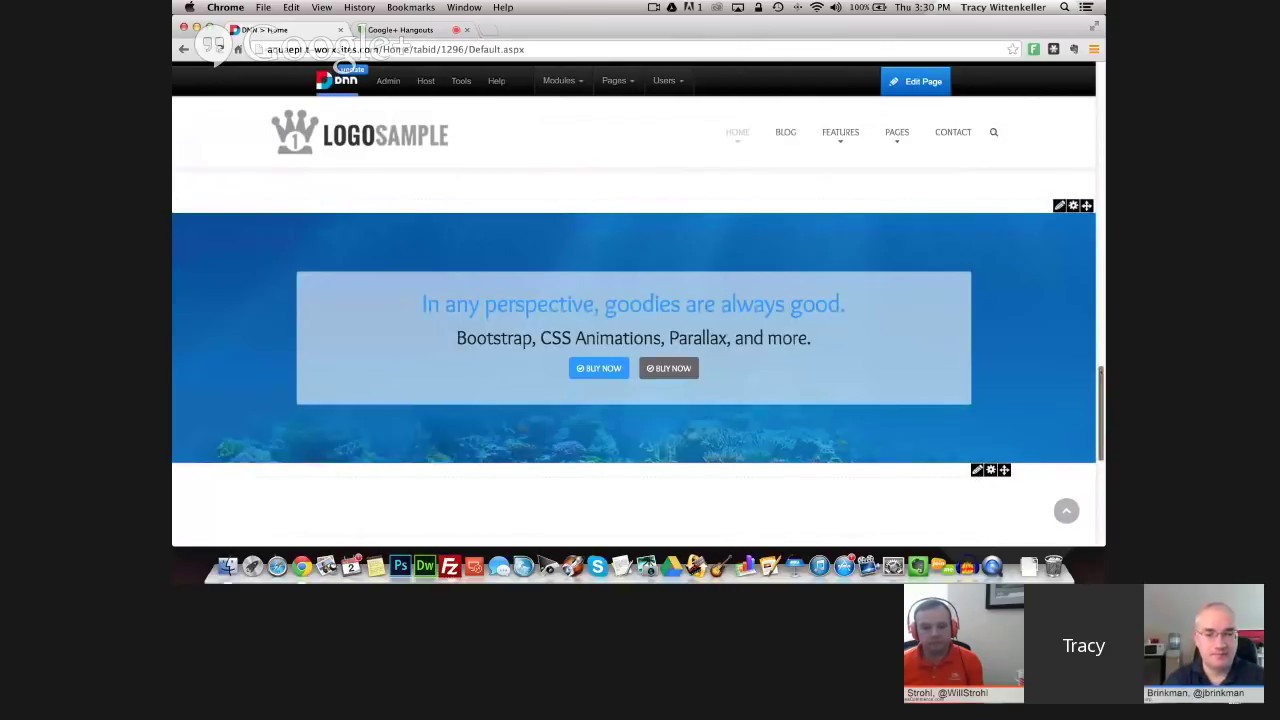
{"action": "scroll", "coordinate": [281, 261], "scroll_direction": "down", "scroll_amount": 1}
{"action": "scroll", "coordinate": [634, 358], "scroll_direction": "down", "scroll_amount": 2}
{"action": "scroll", "coordinate": [634, 358], "scroll_direction": "up", "scroll_amount": 3}
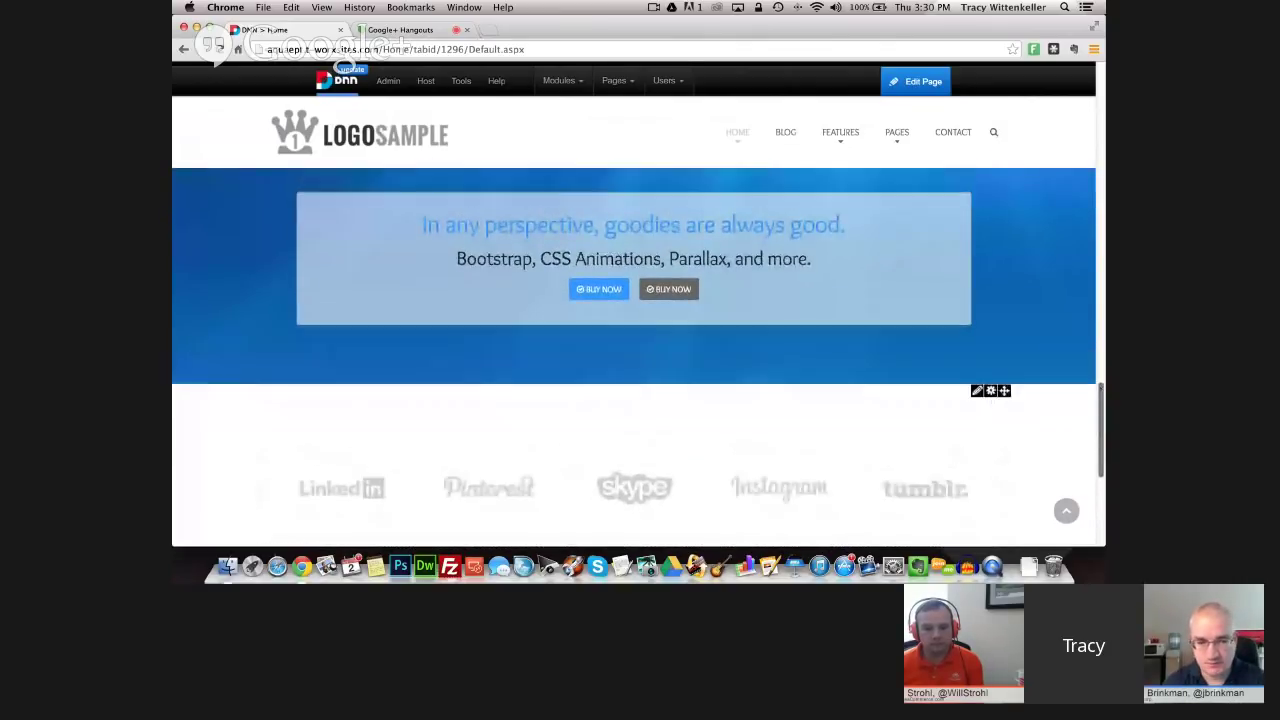
{"action": "scroll", "coordinate": [634, 358], "scroll_direction": "up", "scroll_amount": 3}
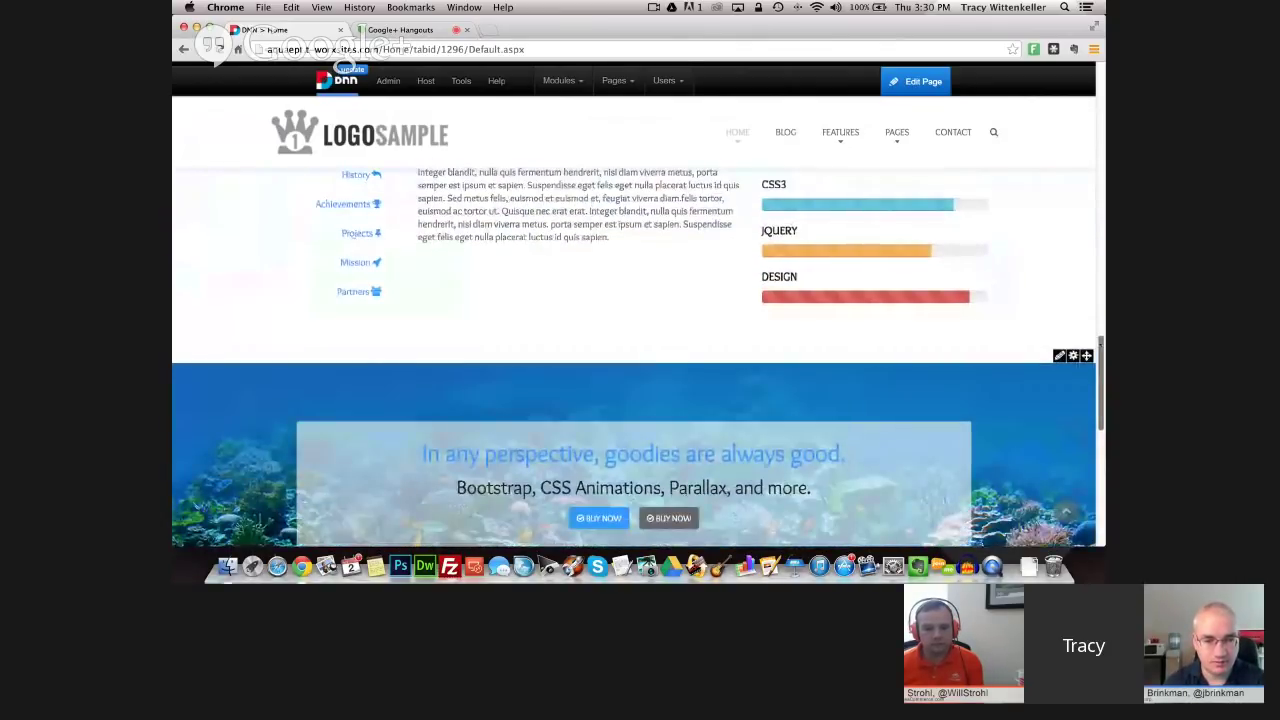
- Check how the "In any perspective" banner's underwater background shifts behind its text box while passing up and down the home page
{"action": "scroll", "coordinate": [634, 358], "scroll_direction": "down", "scroll_amount": 3}
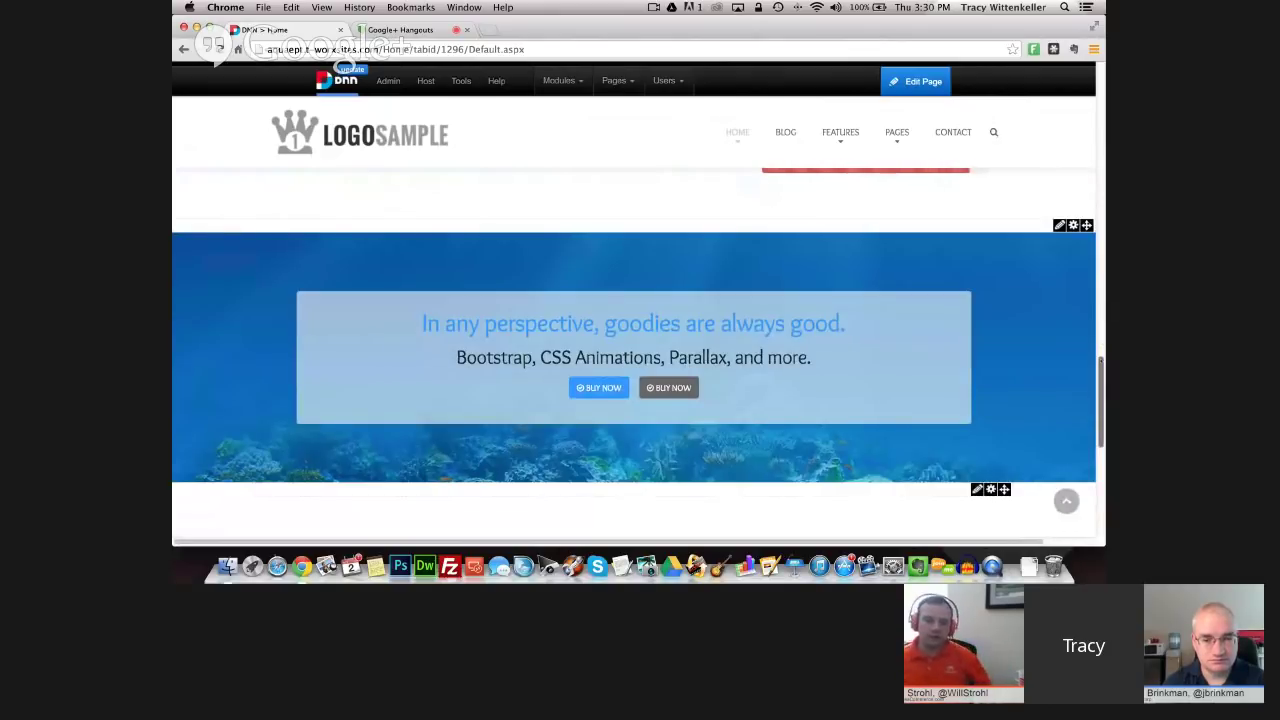
{"action": "scroll", "coordinate": [634, 340], "scroll_direction": "down", "scroll_amount": 2}
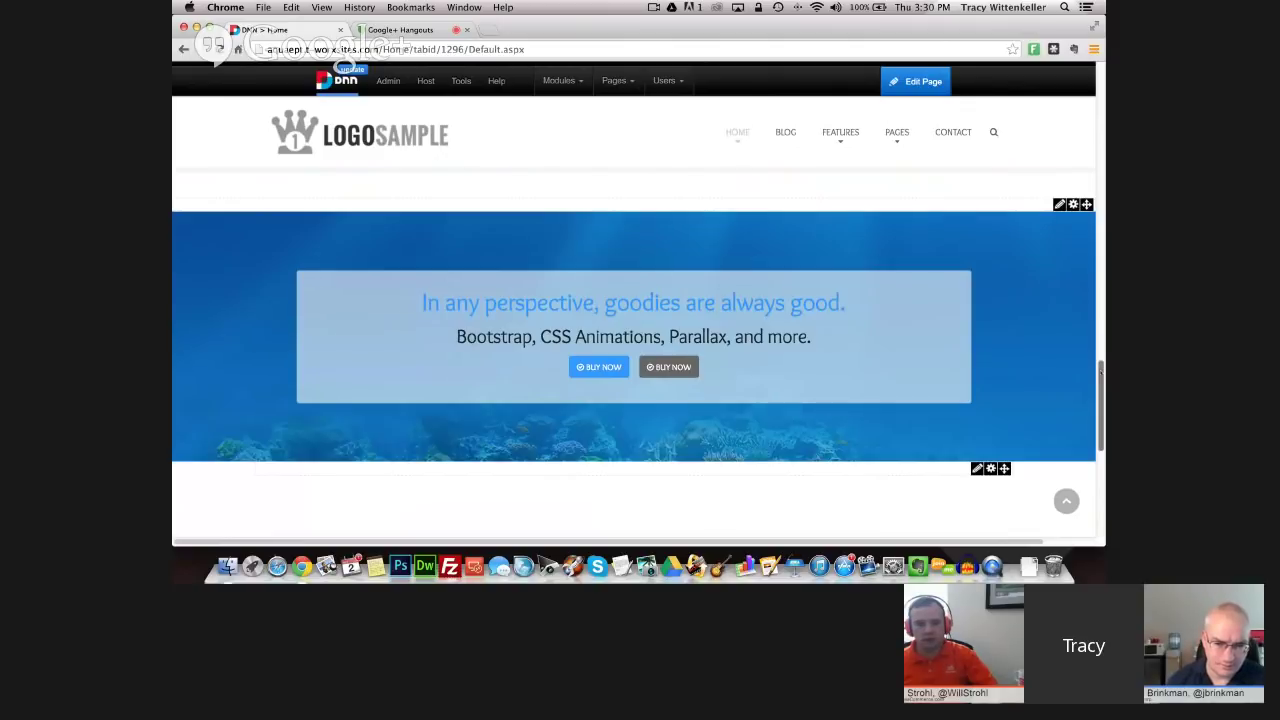
{"action": "scroll", "coordinate": [634, 355], "scroll_direction": "down", "scroll_amount": 2}
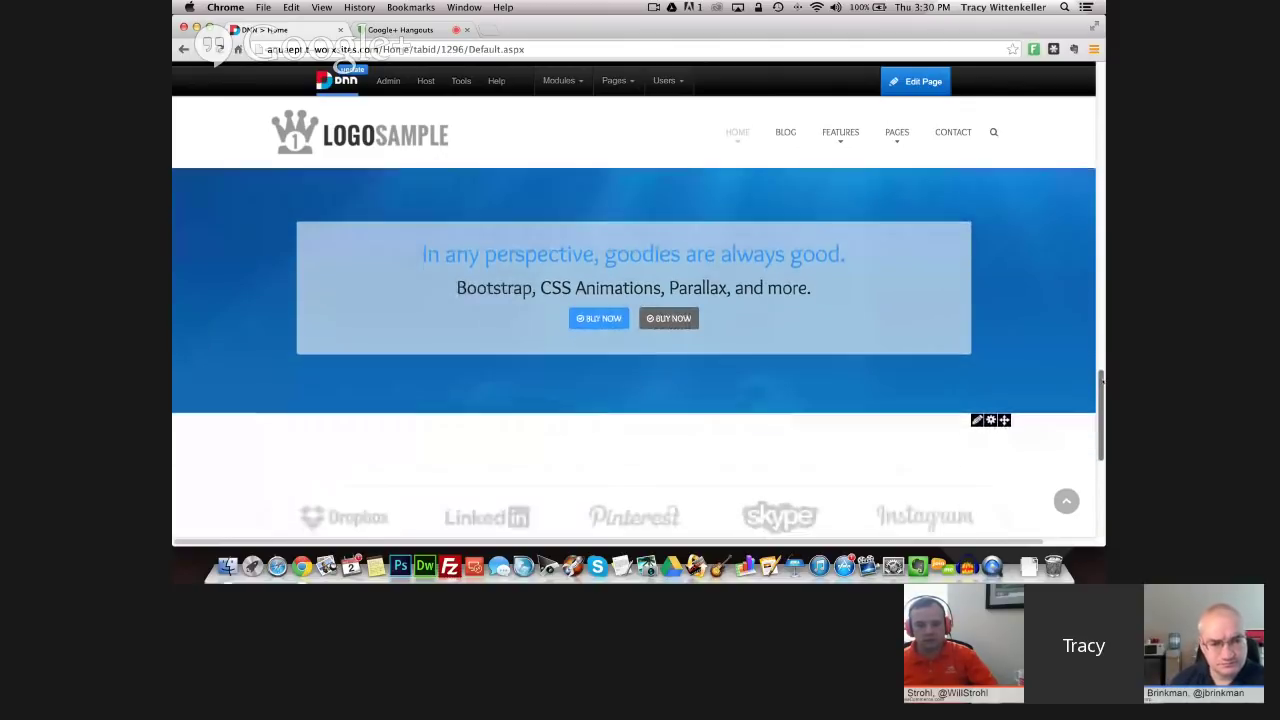
{"action": "scroll", "coordinate": [1102, 370], "scroll_direction": "up", "scroll_amount": 3}
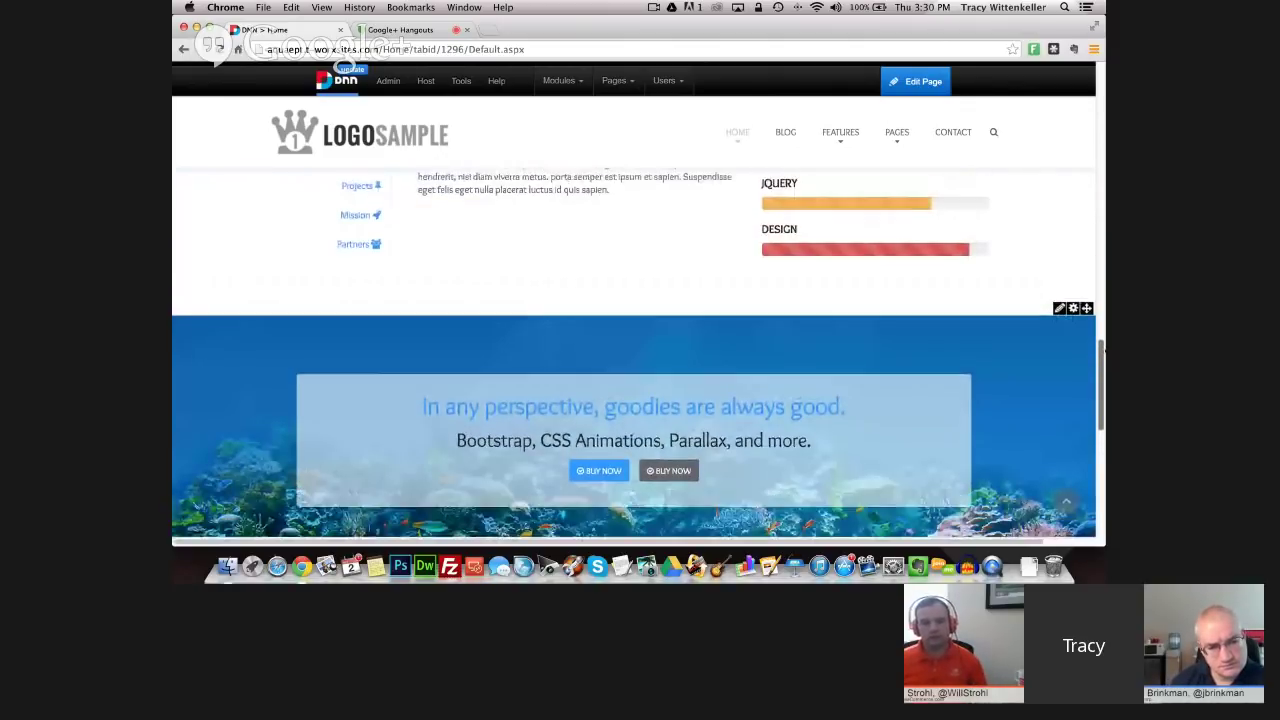
{"action": "scroll", "coordinate": [1102, 370], "scroll_direction": "down", "scroll_amount": 1}
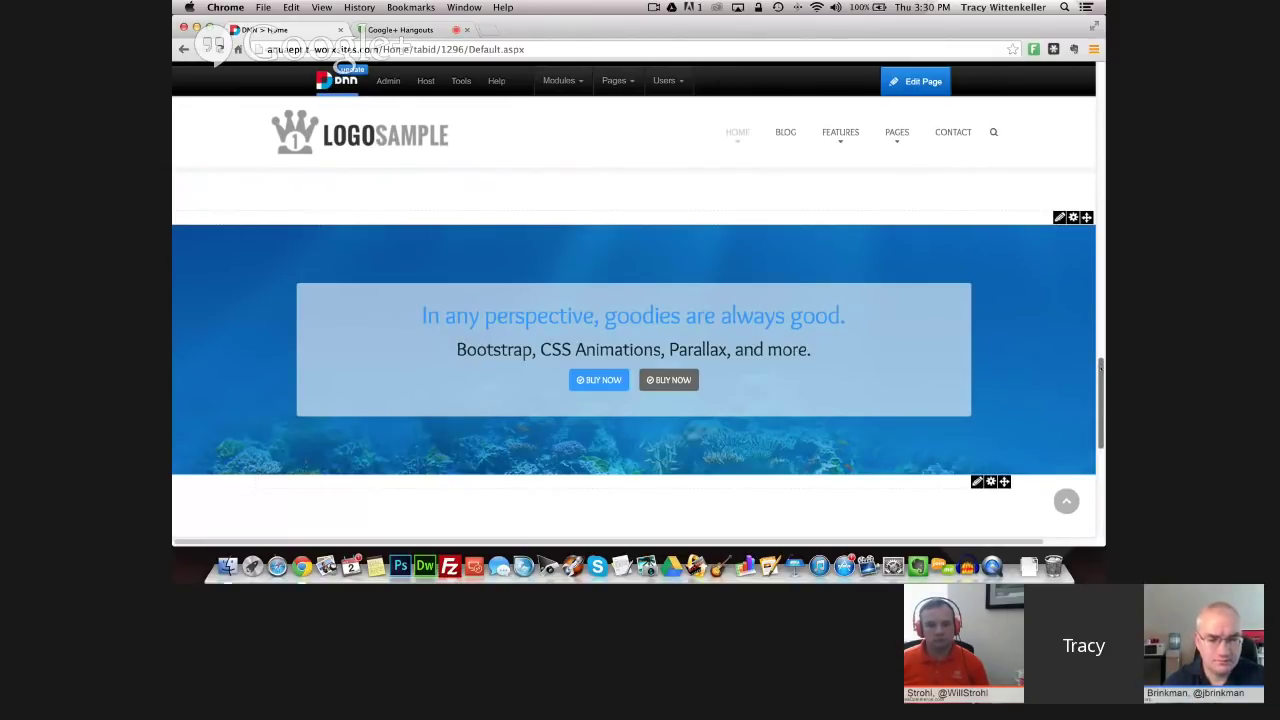
{"action": "scroll", "coordinate": [1100, 368], "scroll_direction": "down", "scroll_amount": 1}
{"action": "scroll", "coordinate": [1100, 368], "scroll_direction": "up", "scroll_amount": 2}
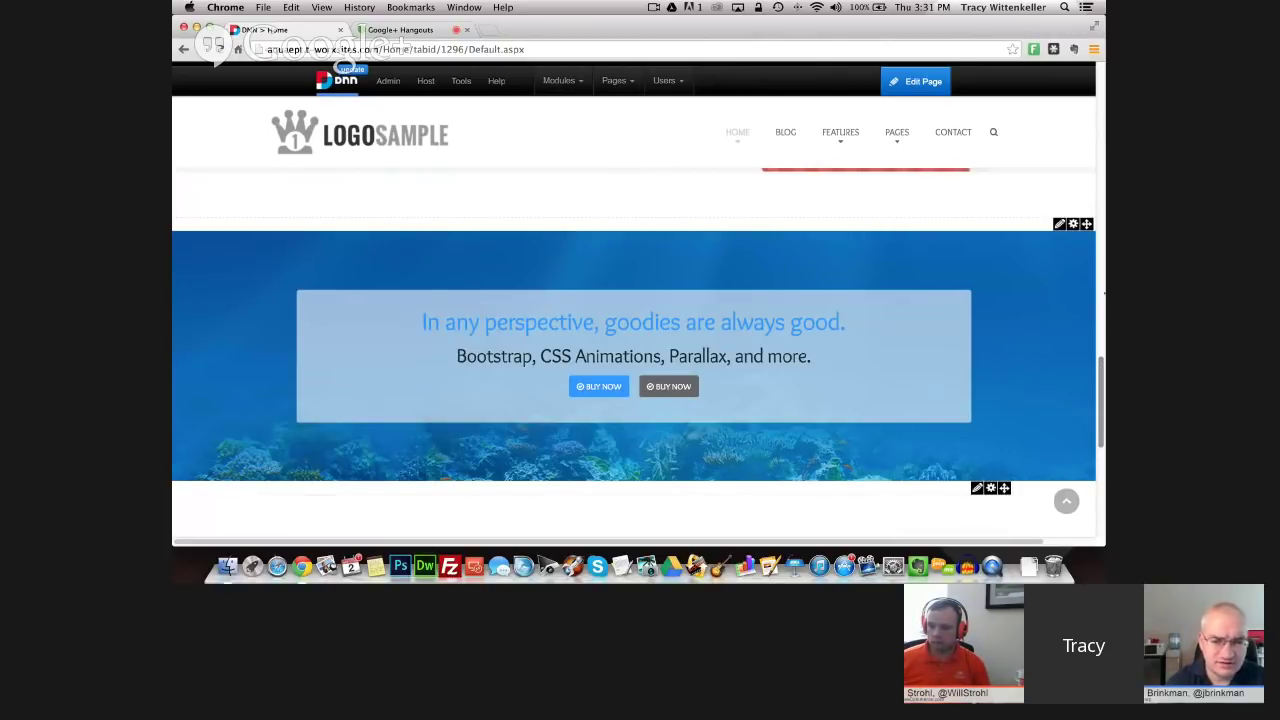
- Narrow the browser window to phone width and examine how the home page and the "In any perspective" banner adapt
{"action": "key", "text": "super+alt+Left"}
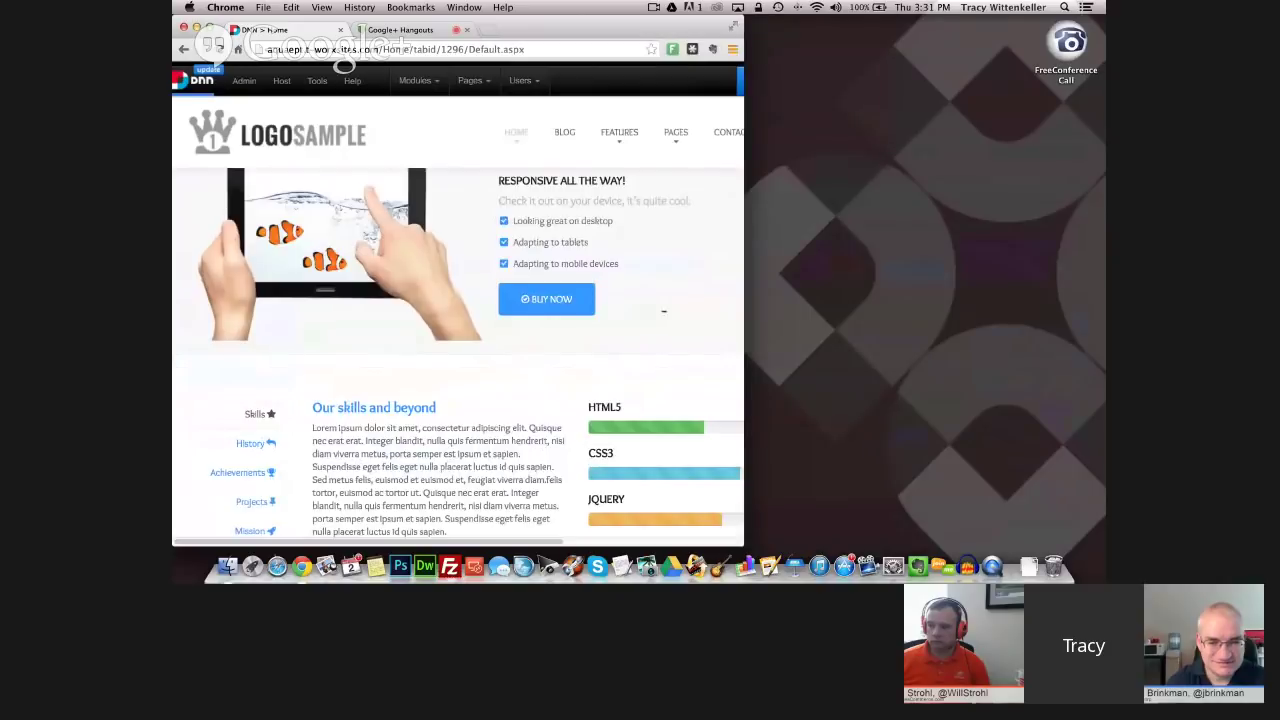
{"action": "key", "text": "super+alt+Left"}
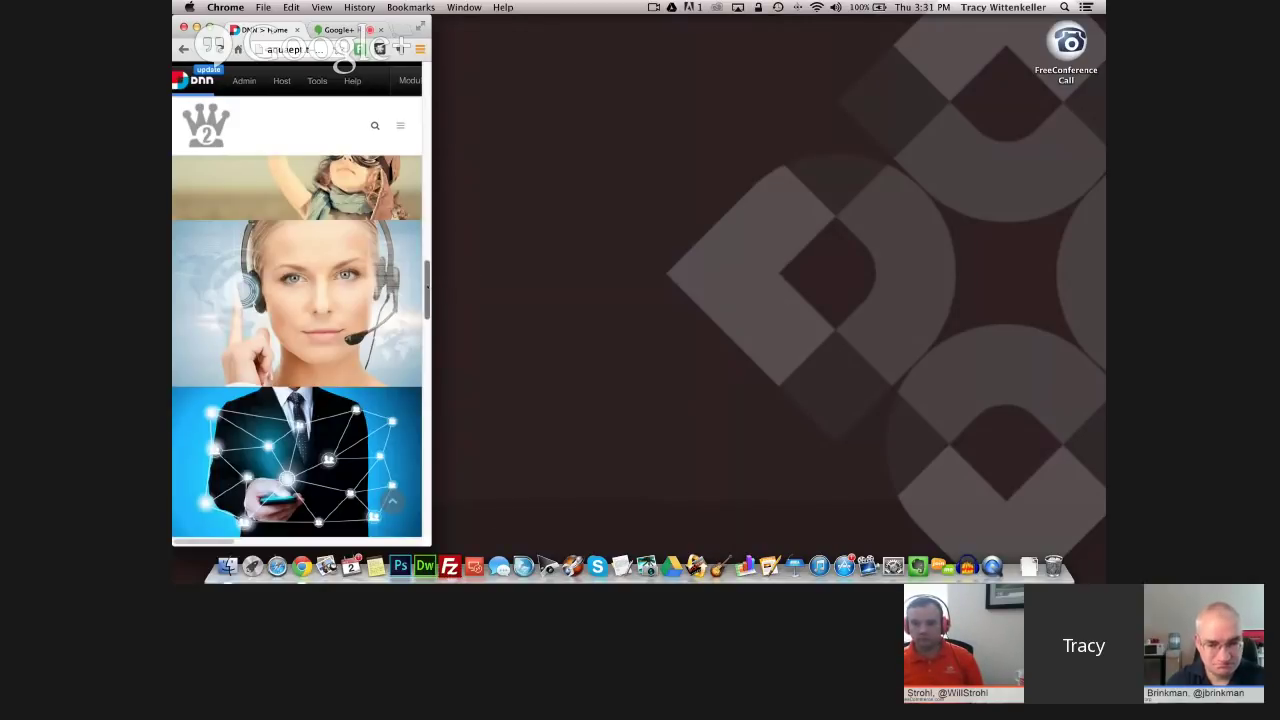
{"action": "scroll", "coordinate": [420, 300], "scroll_direction": "up", "scroll_amount": 5}
{"action": "scroll", "coordinate": [411, 299], "scroll_direction": "up", "scroll_amount": 3}
{"action": "scroll", "coordinate": [411, 299], "scroll_direction": "down", "scroll_amount": 8}
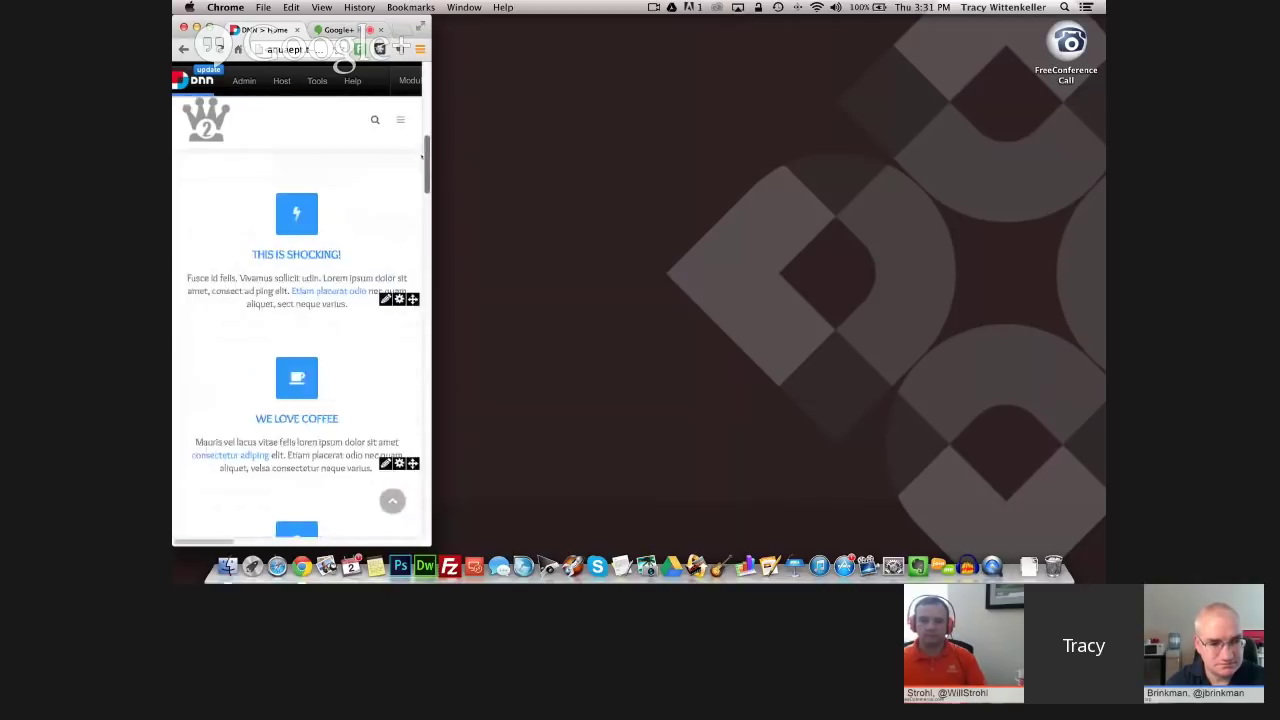
{"action": "scroll", "coordinate": [411, 299], "scroll_direction": "down", "scroll_amount": 10}
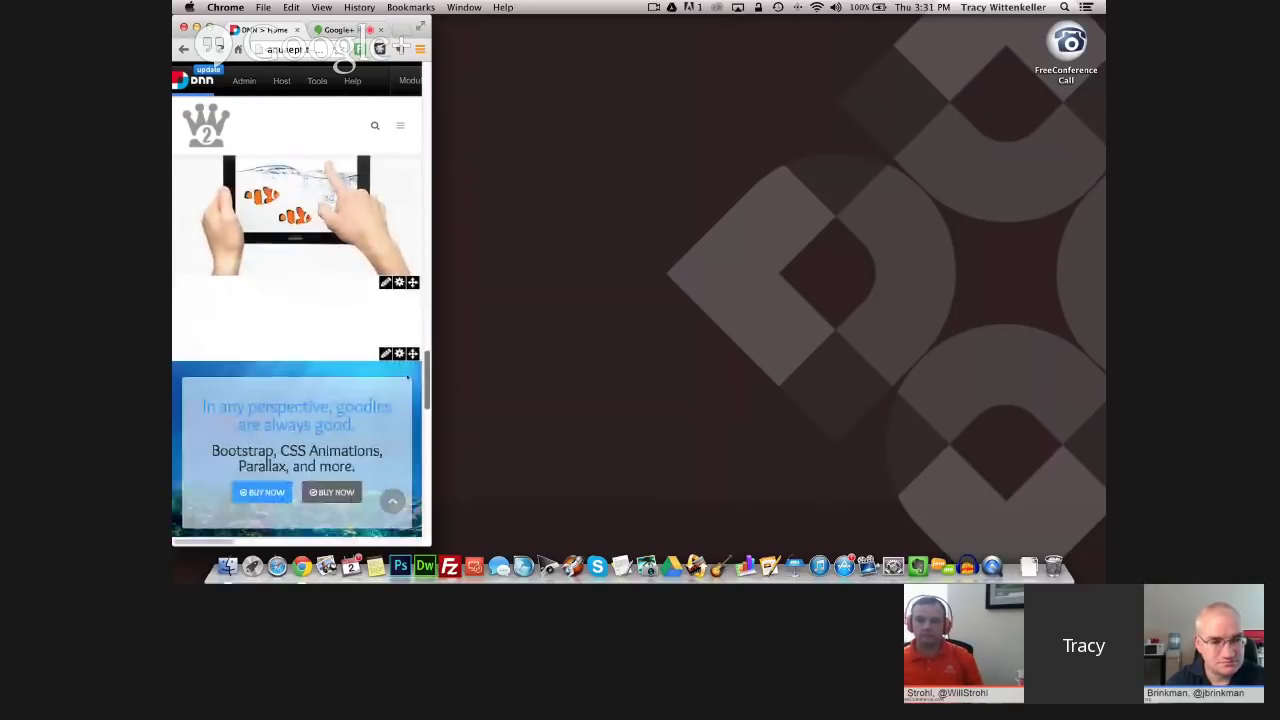
{"action": "scroll", "coordinate": [411, 383], "scroll_direction": "up", "scroll_amount": 2}
{"action": "scroll", "coordinate": [411, 383], "scroll_direction": "down", "scroll_amount": 2}
{"action": "scroll", "coordinate": [411, 383], "scroll_direction": "up", "scroll_amount": 1}
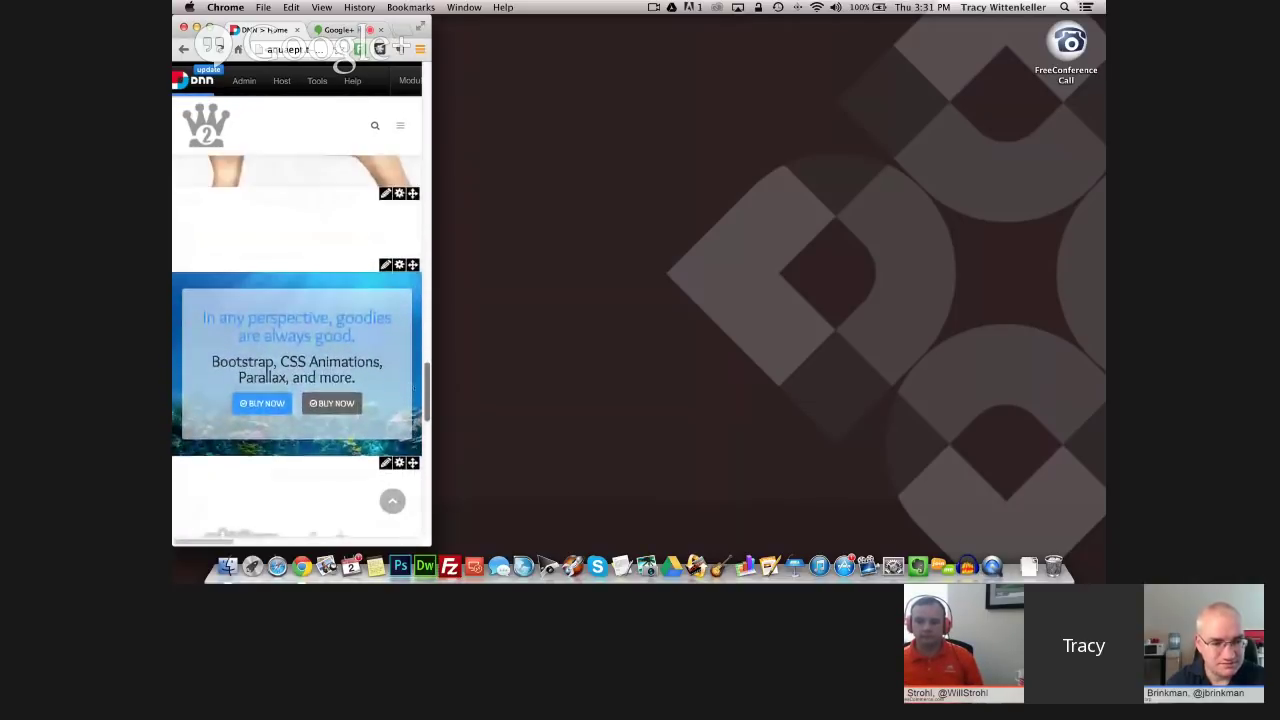
{"action": "scroll", "coordinate": [411, 383], "scroll_direction": "down", "scroll_amount": 1}
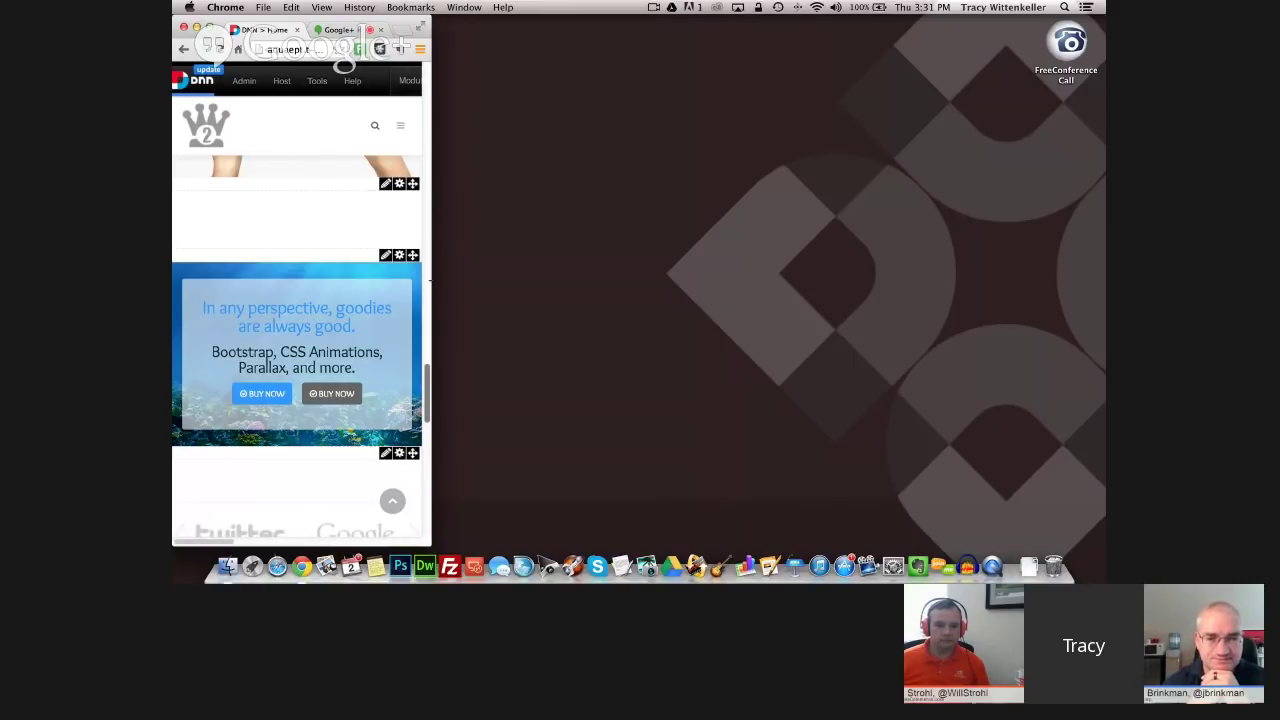
- Widen the browser window to full desktop width and compare the "In any perspective" banner's layout and background there
{"action": "left_click_drag", "start_coordinate": [431, 272], "coordinate": [1104, 272]}
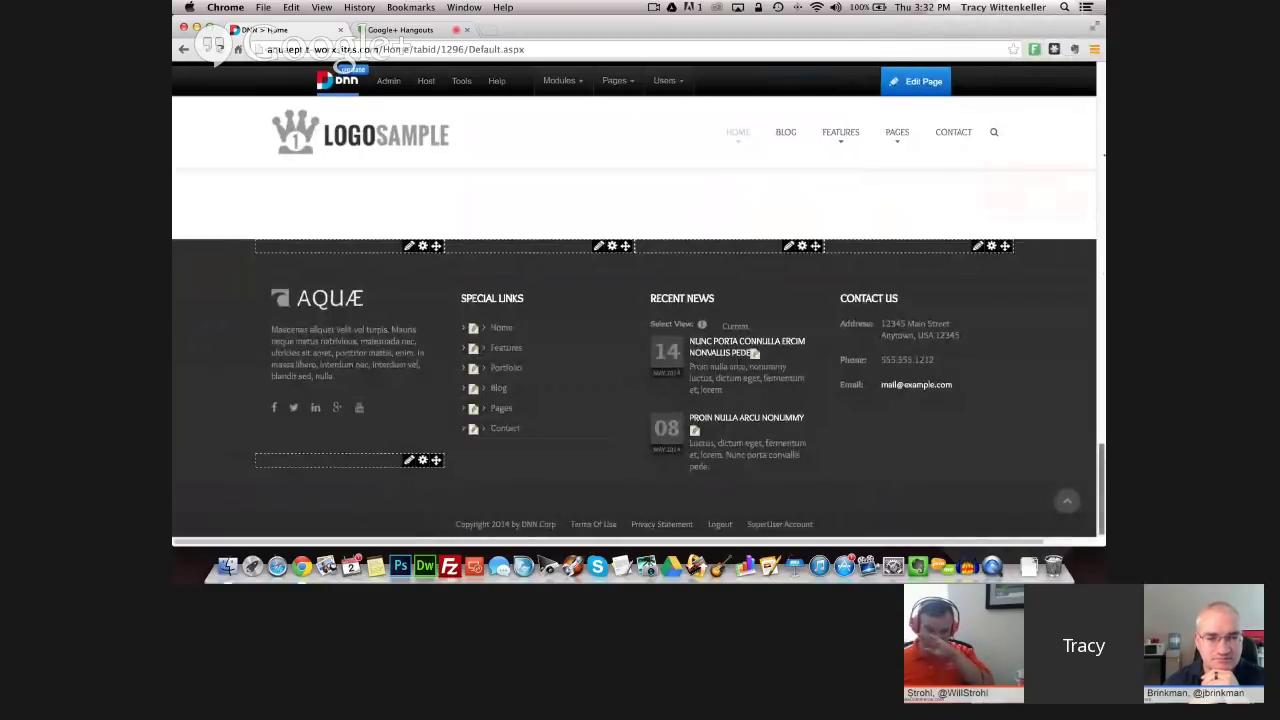
{"action": "scroll", "coordinate": [1102, 188], "scroll_direction": "up", "scroll_amount": 3}
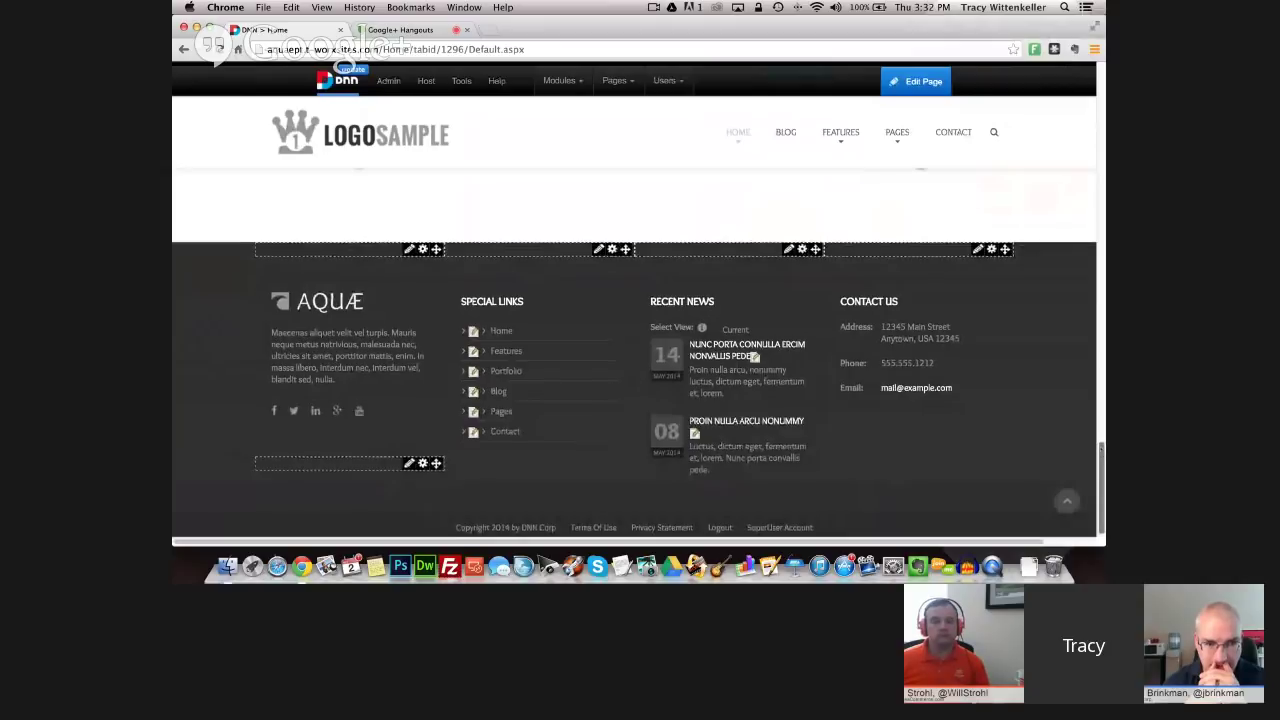
{"action": "scroll", "coordinate": [634, 353], "scroll_direction": "up", "scroll_amount": 3}
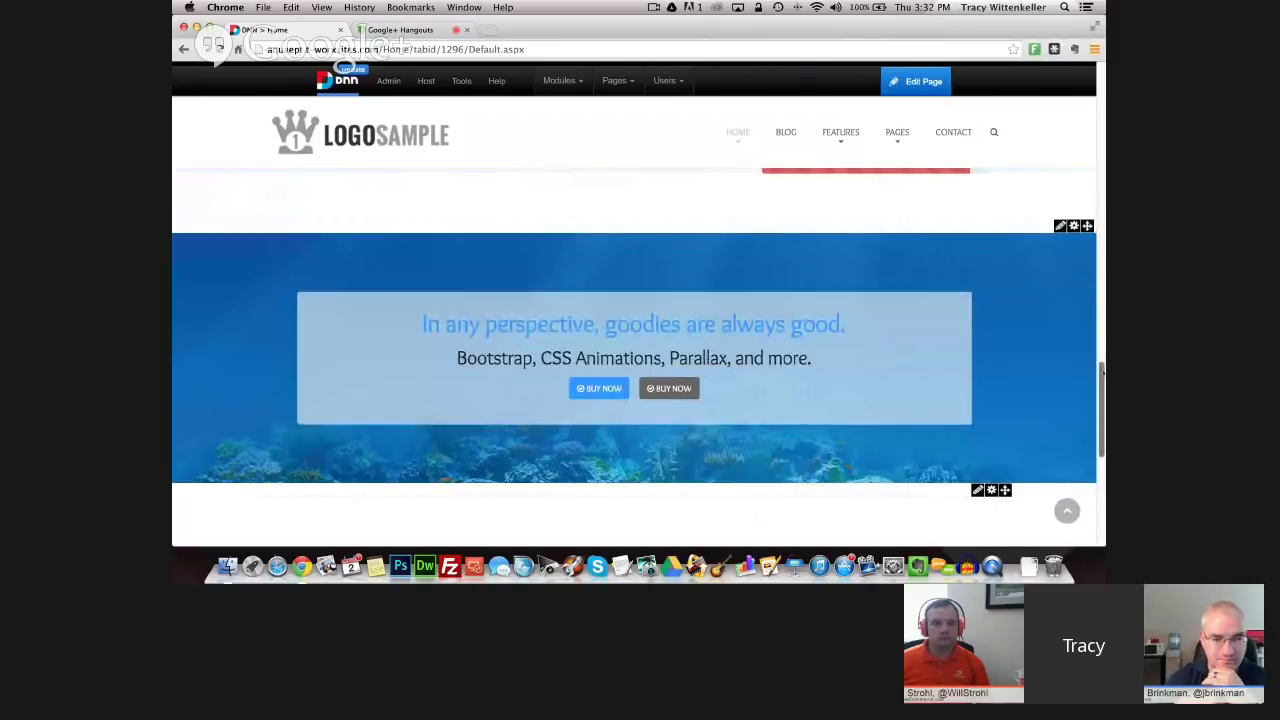
{"action": "left_click_drag", "start_coordinate": [1102, 380], "coordinate": [1103, 377]}
{"action": "scroll", "coordinate": [1102, 377], "scroll_direction": "down", "scroll_amount": 2}
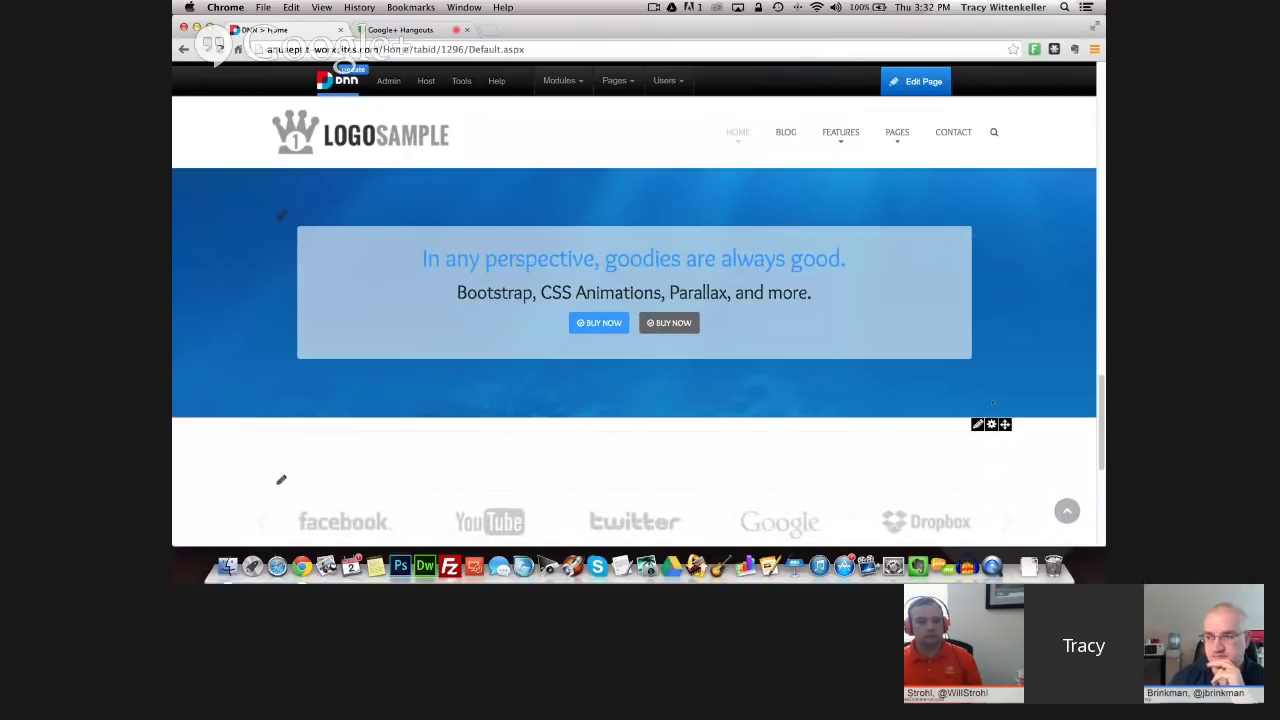
{"action": "scroll", "coordinate": [1037, 166], "scroll_direction": "up", "scroll_amount": 3}
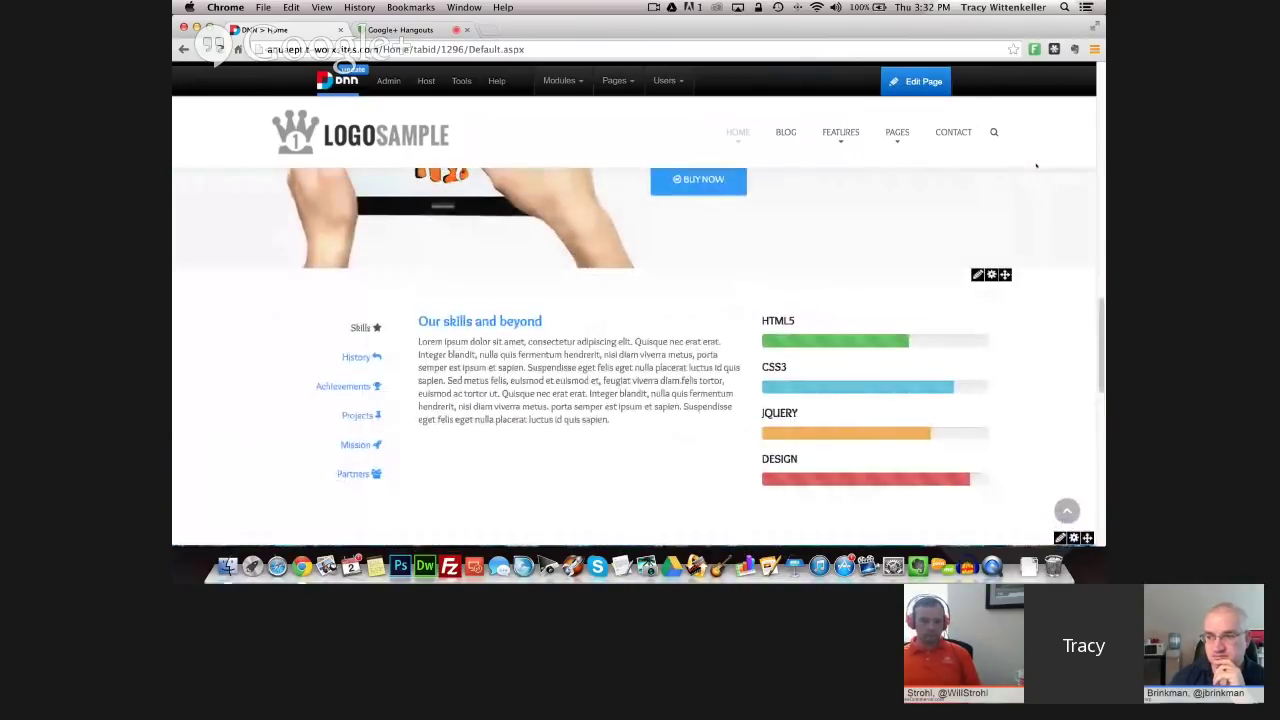
{"action": "scroll", "coordinate": [1040, 167], "scroll_direction": "down", "scroll_amount": 3}
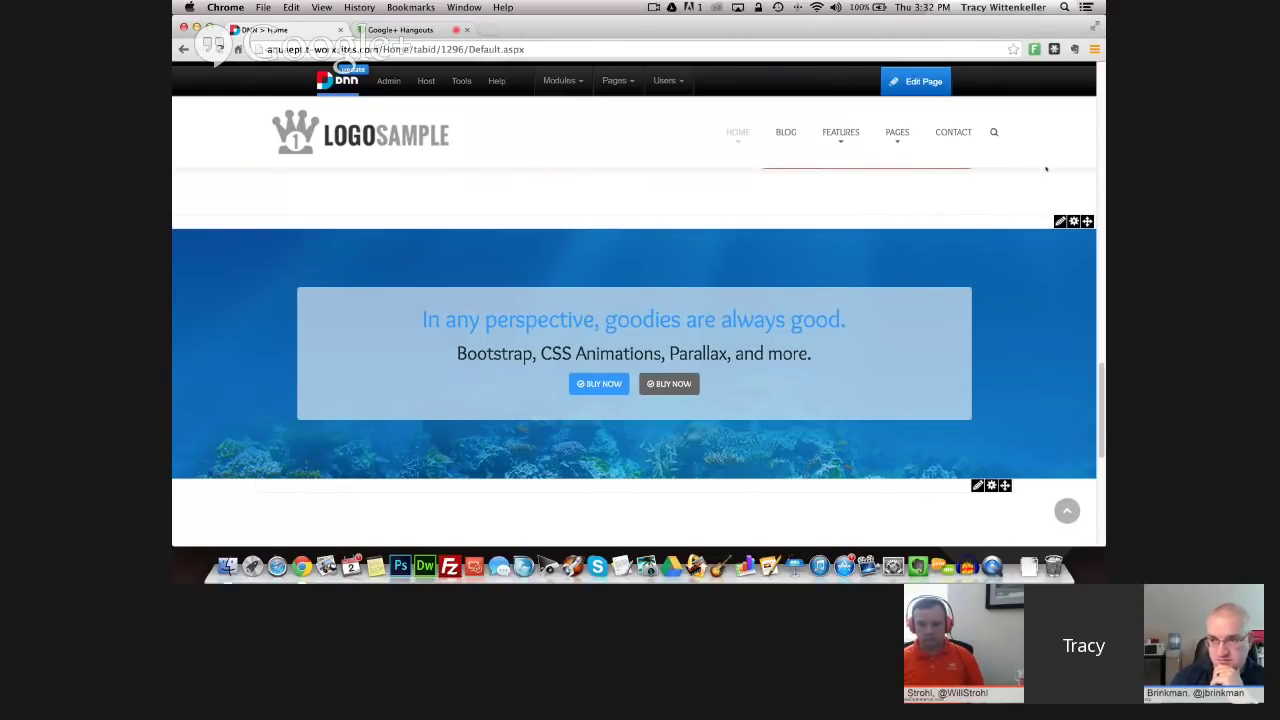
- Narrow the browser window to about tablet width, check the "In any perspective" banner's text and background, and widen the window again
{"action": "mouse_move", "coordinate": [1060, 221]}
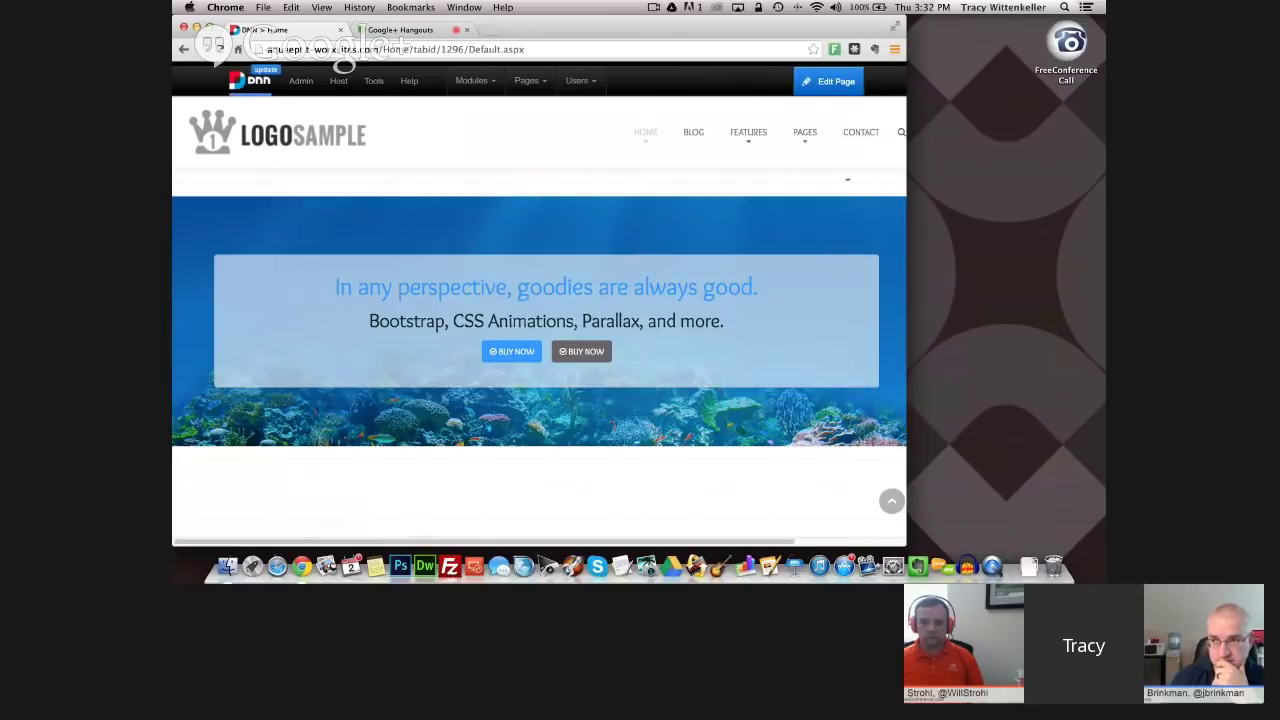
{"action": "scroll", "coordinate": [480, 350], "scroll_direction": "down", "scroll_amount": 5}
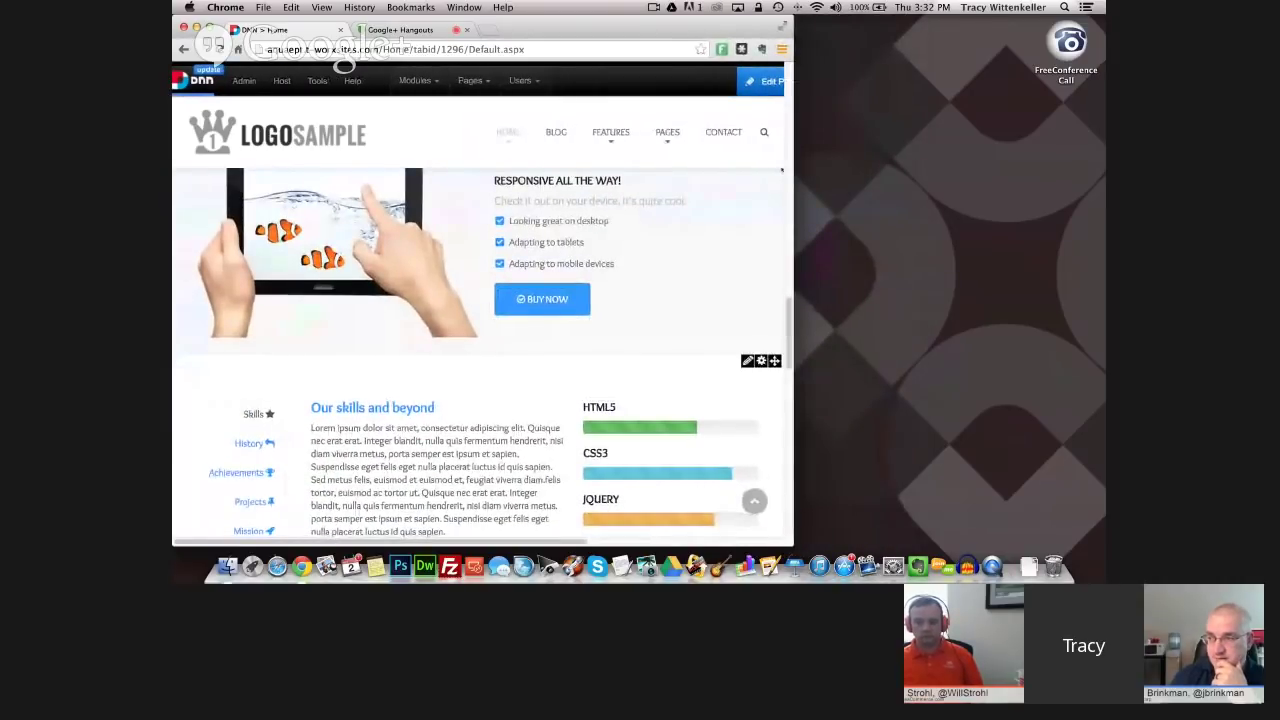
{"action": "scroll", "coordinate": [480, 350], "scroll_direction": "down", "scroll_amount": 5}
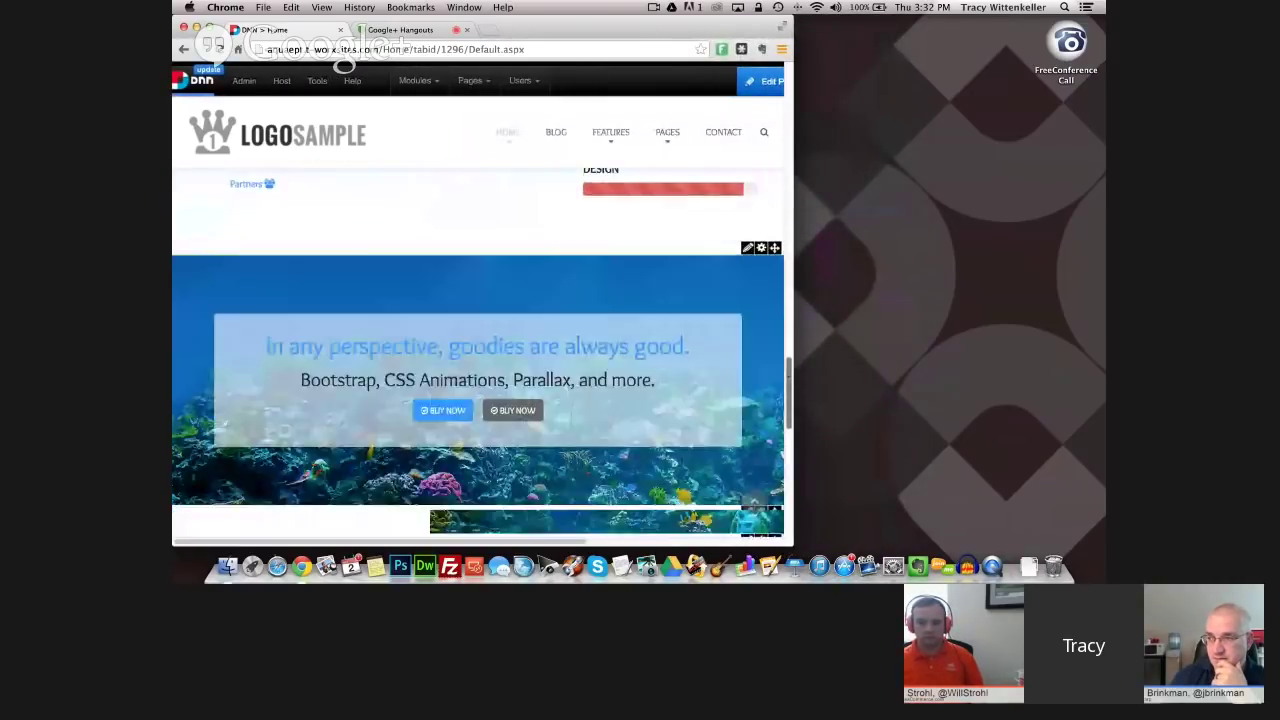
{"action": "scroll", "coordinate": [478, 350], "scroll_direction": "down", "scroll_amount": 1}
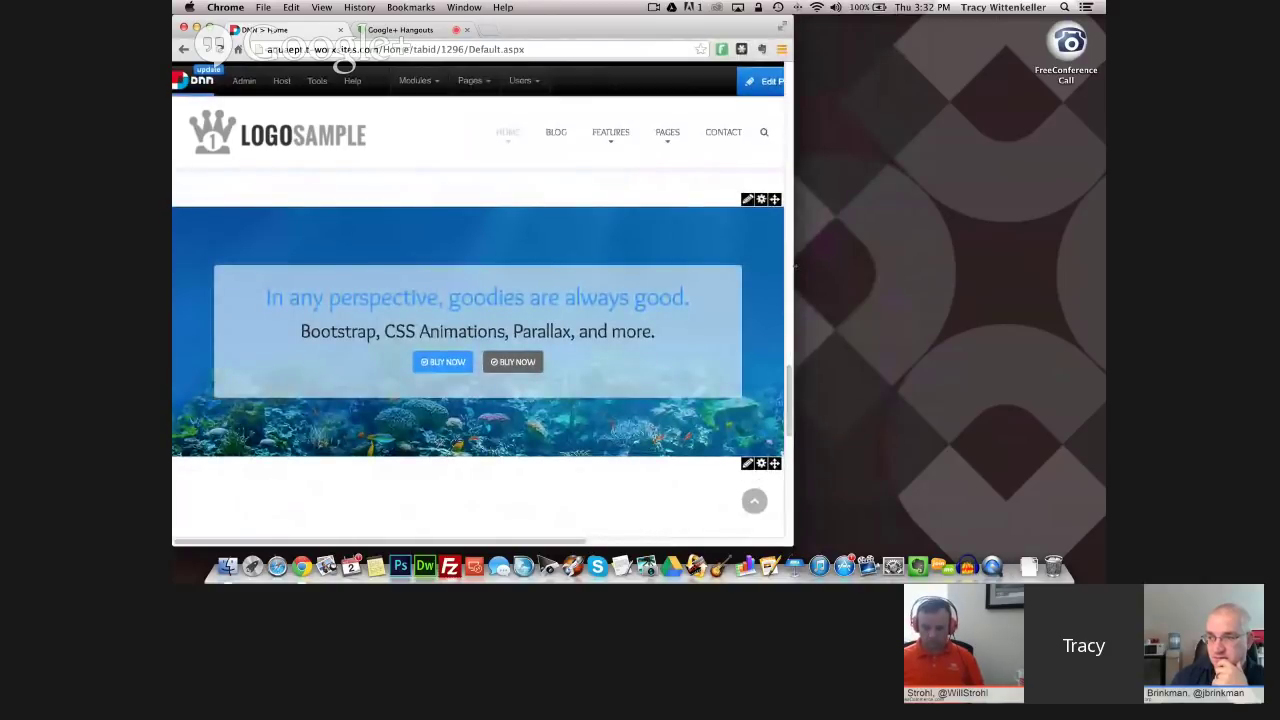
{"action": "left_click_drag", "start_coordinate": [796, 266], "coordinate": [790, 266]}
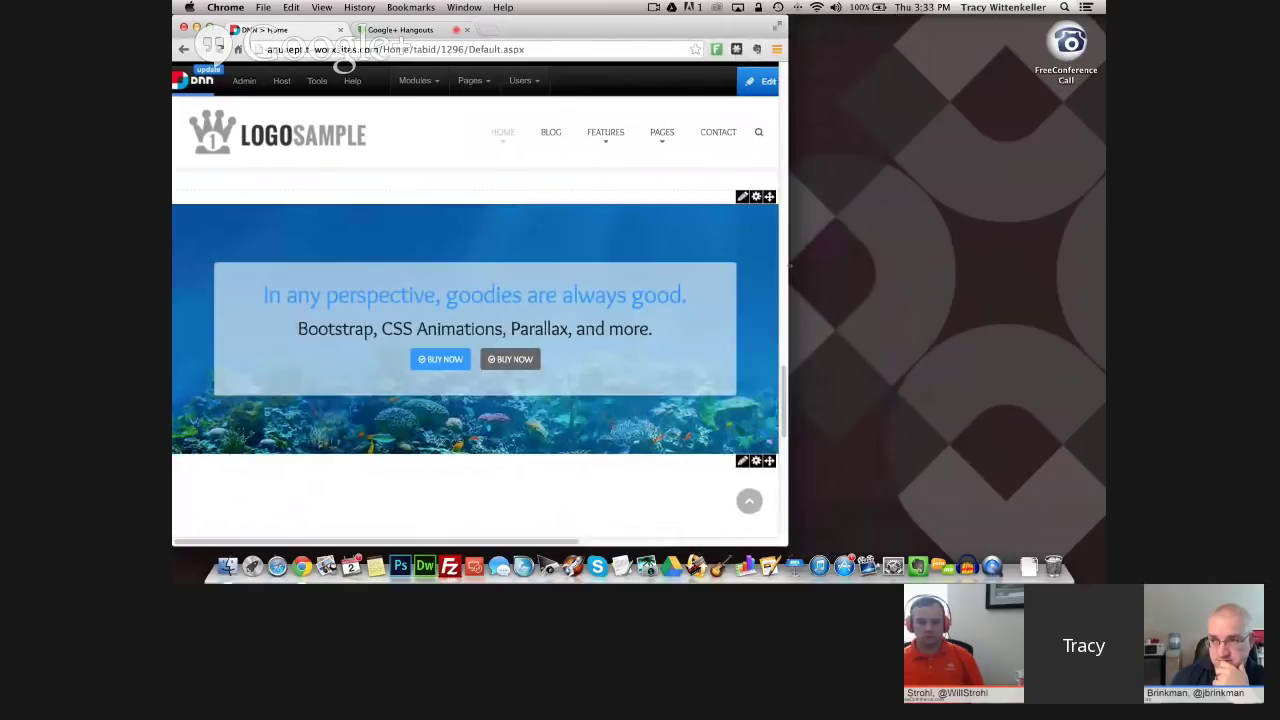
{"action": "left_click_drag", "start_coordinate": [790, 266], "coordinate": [1097, 268]}
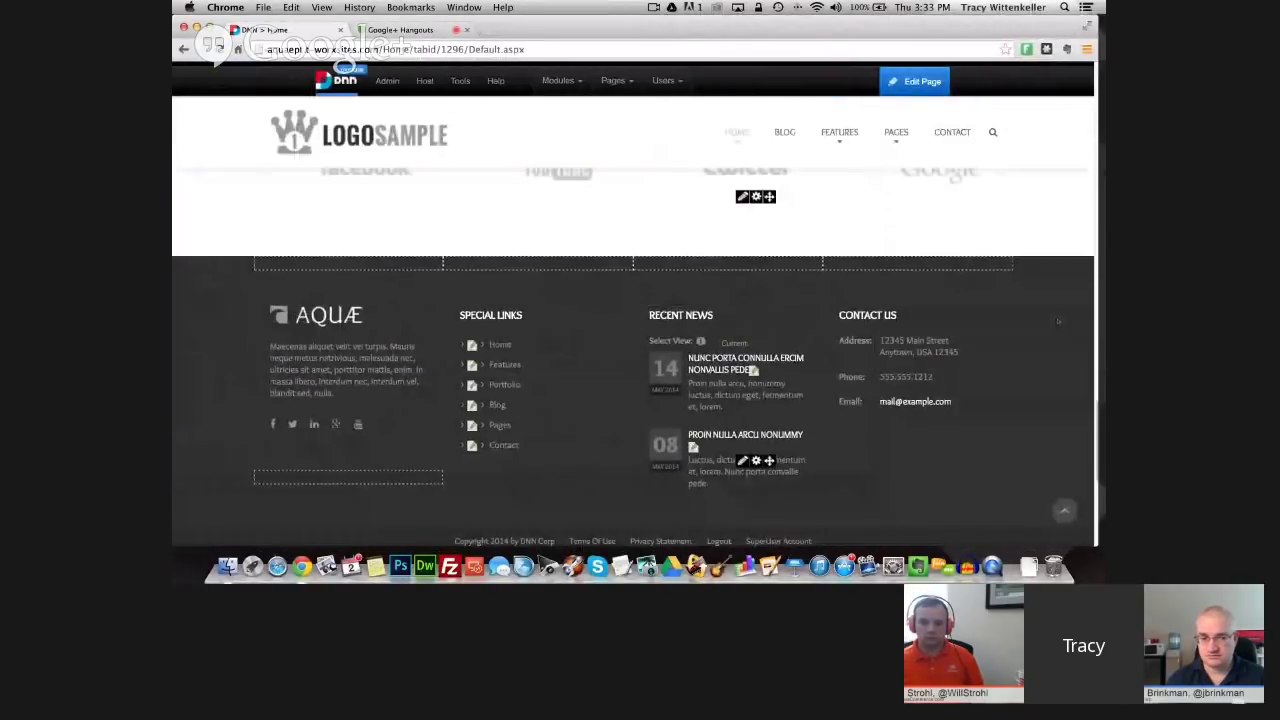
- Open the "In any perspective" banner module's content for editing and show its HTML source
{"action": "scroll", "coordinate": [635, 355], "scroll_direction": "up", "scroll_amount": 5}
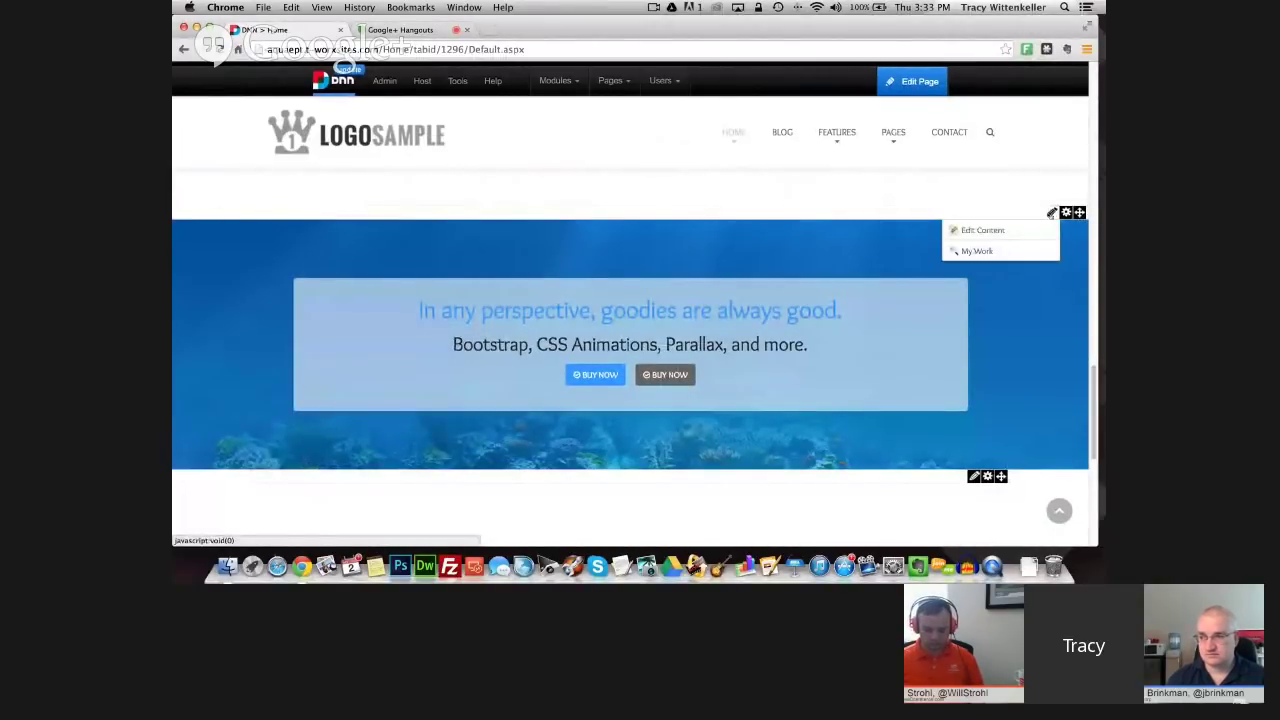
{"action": "left_click", "coordinate": [980, 231]}
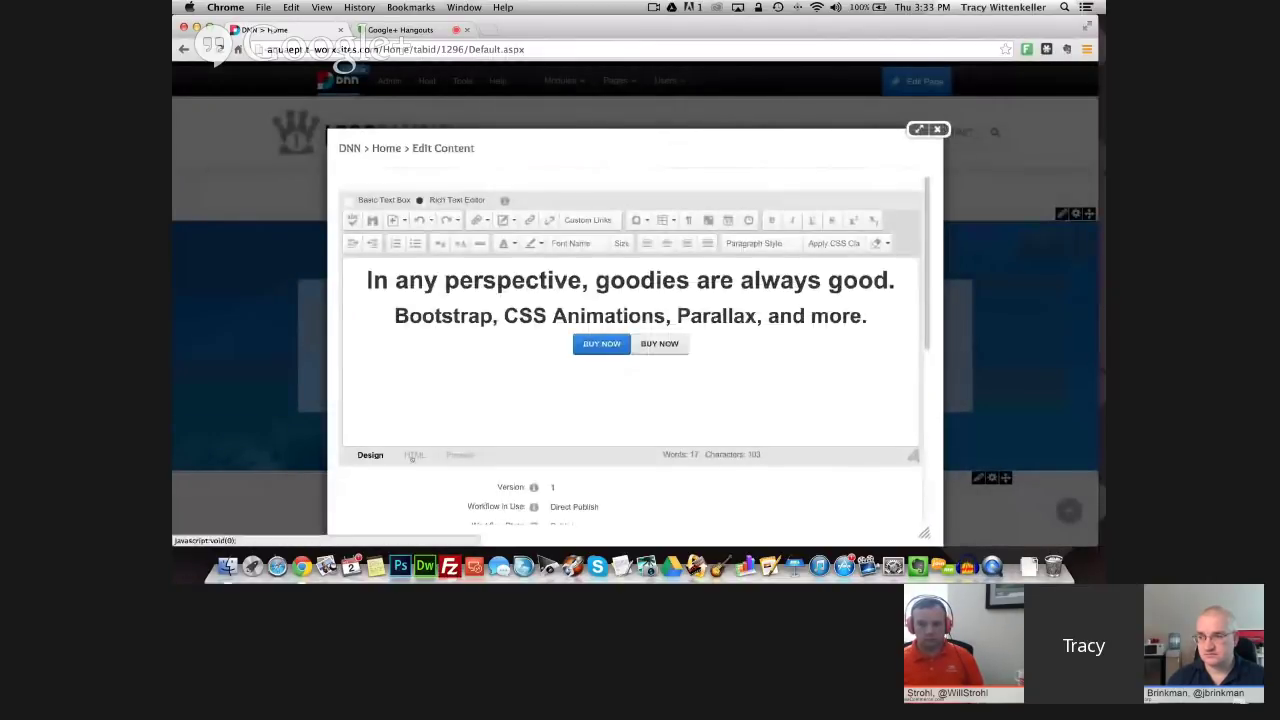
{"action": "left_click", "coordinate": [412, 456]}
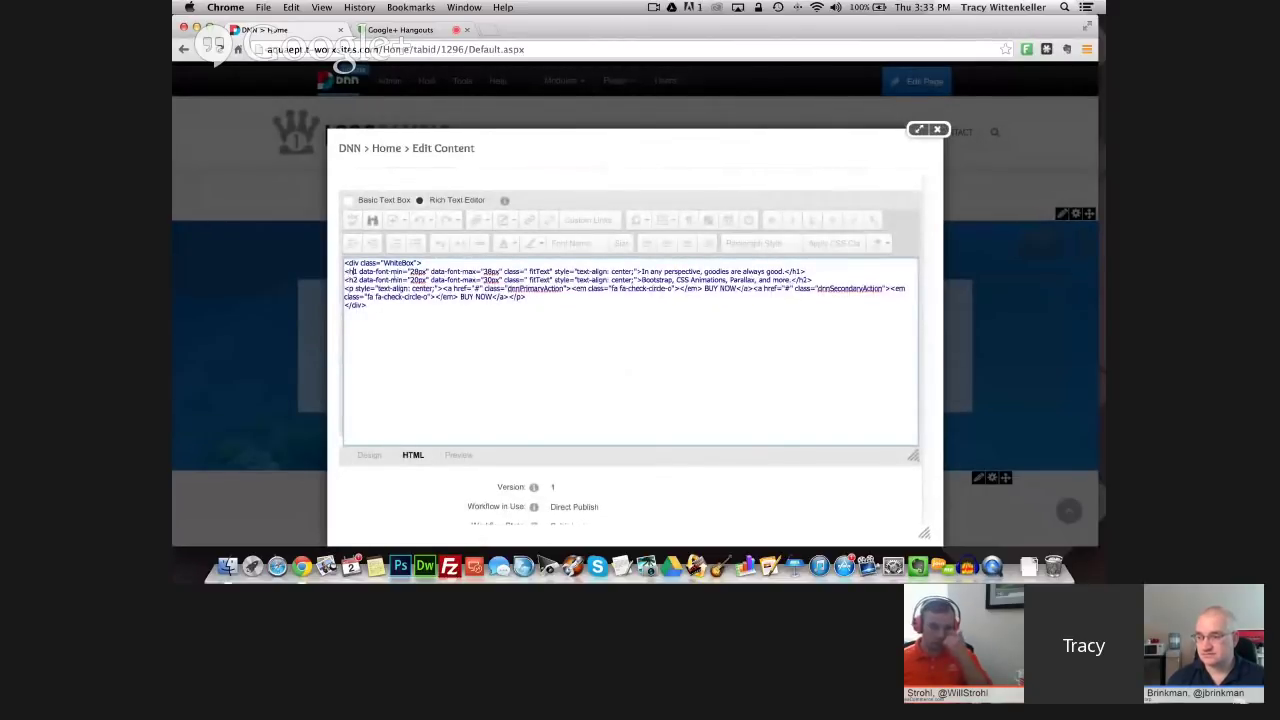
- Highlight the h1 heading's text and its data-font-min and data-font-max attributes in the banner's HTML source
{"action": "left_click_drag", "start_coordinate": [641, 271], "coordinate": [783, 271]}
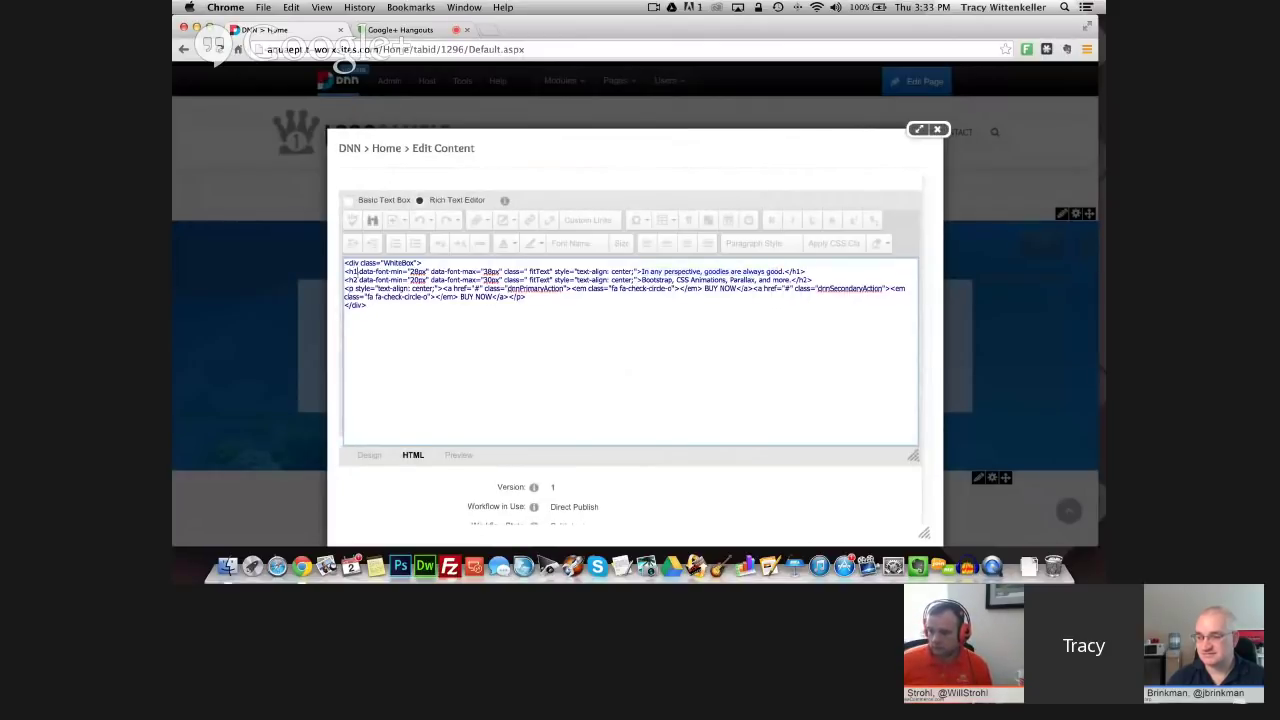
{"action": "scroll", "coordinate": [630, 350], "scroll_direction": "down", "scroll_amount": 1}
{"action": "left_click_drag", "start_coordinate": [358, 257], "coordinate": [412, 257]}
{"action": "key", "text": "shift+Right"}
{"action": "key", "text": "shift+Right"}
{"action": "key", "text": "shift+Right"}
{"action": "key", "text": "shift+Right"}
{"action": "key", "text": "shift+Right"}
{"action": "key", "text": "shift+Right"}
{"action": "key", "text": "shift+Right"}
{"action": "key", "text": "shift+Right"}
{"action": "key", "text": "shift+Right"}
{"action": "key", "text": "shift+Right"}
{"action": "key", "text": "shift+Right"}
{"action": "key", "text": "shift+Right"}
{"action": "key", "text": "shift+Right"}
{"action": "key", "text": "shift+Right"}
{"action": "key", "text": "shift+Right"}
{"action": "key", "text": "shift+Right"}
{"action": "key", "text": "shift+Right"}
{"action": "key", "text": "shift+Right"}
{"action": "key", "text": "shift+Right"}
{"action": "key", "text": "shift+Right"}
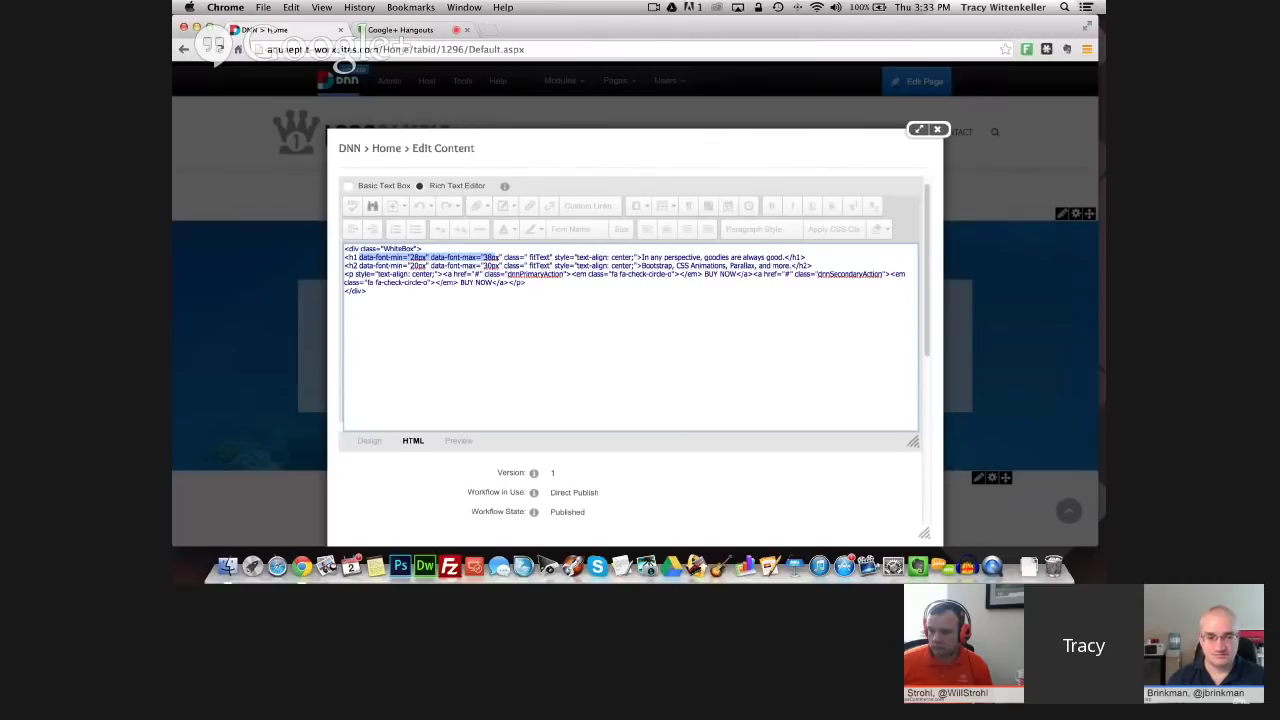
- Highlight the fitText class on the banner's h1 heading and the whole opening h1 tag in the HTML source
{"action": "left_click", "coordinate": [411, 257]}
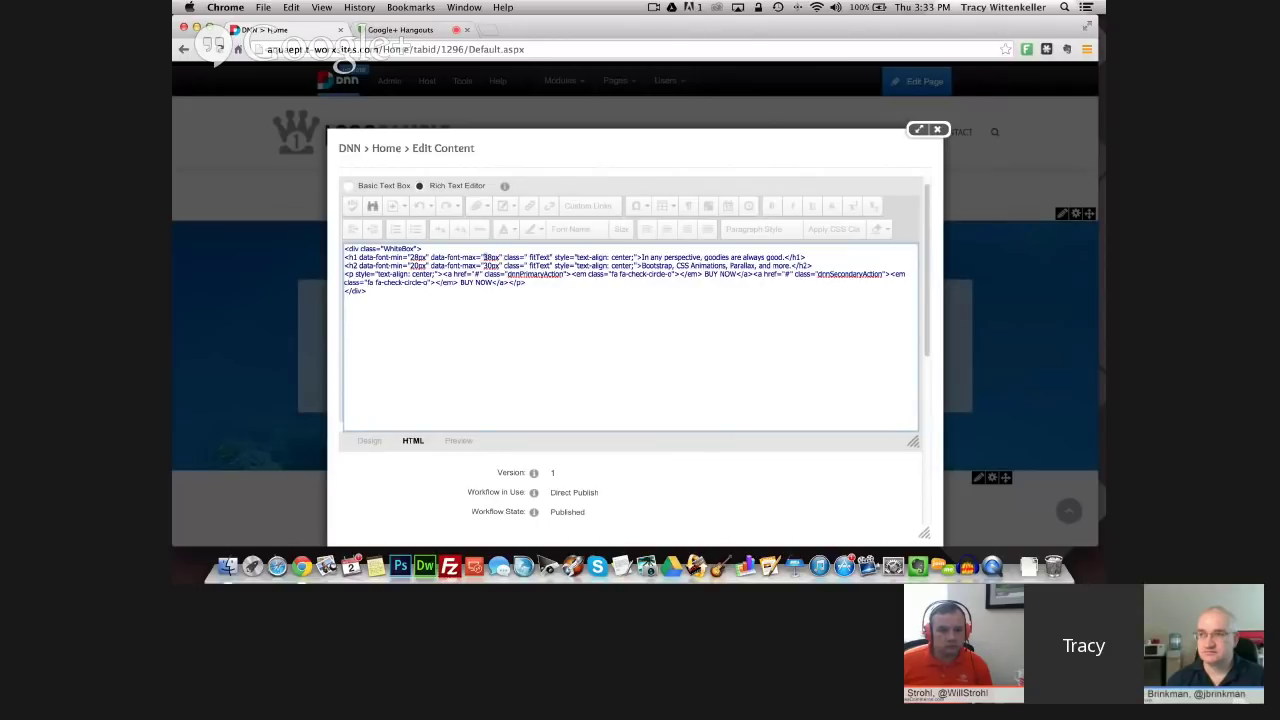
{"action": "left_click_drag", "start_coordinate": [504, 257], "coordinate": [552, 257]}
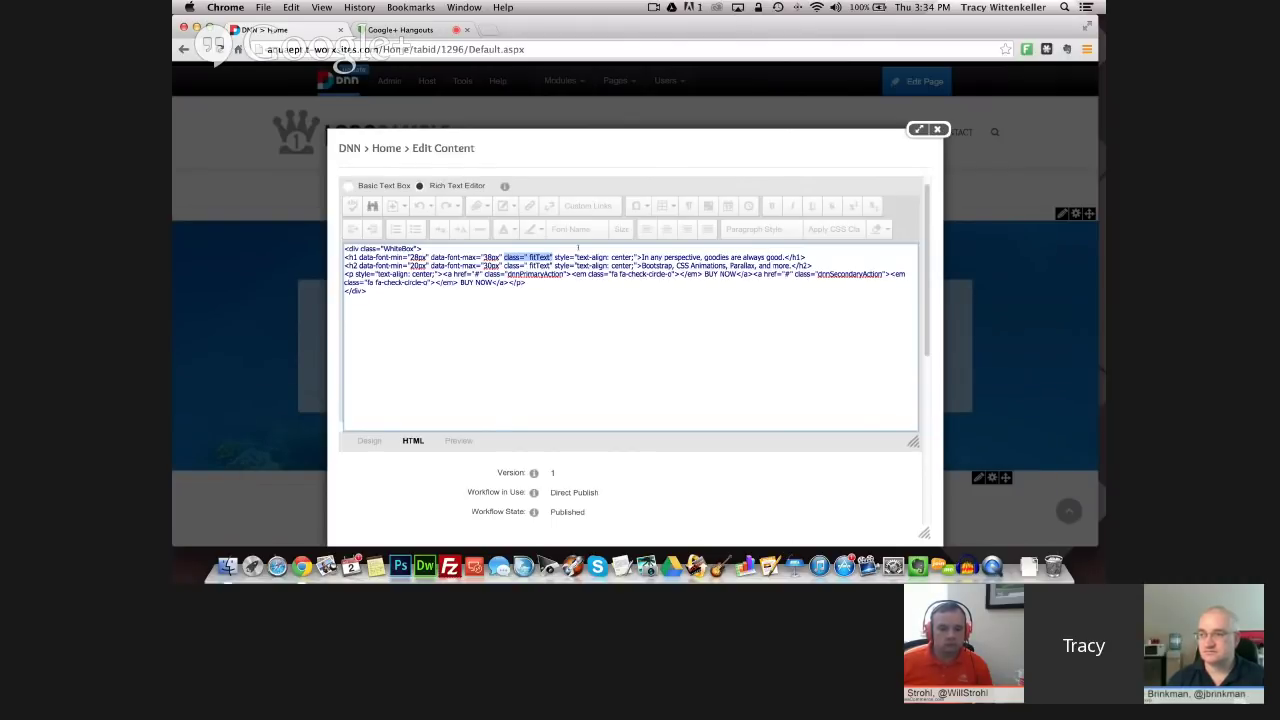
{"action": "left_click", "coordinate": [427, 258]}
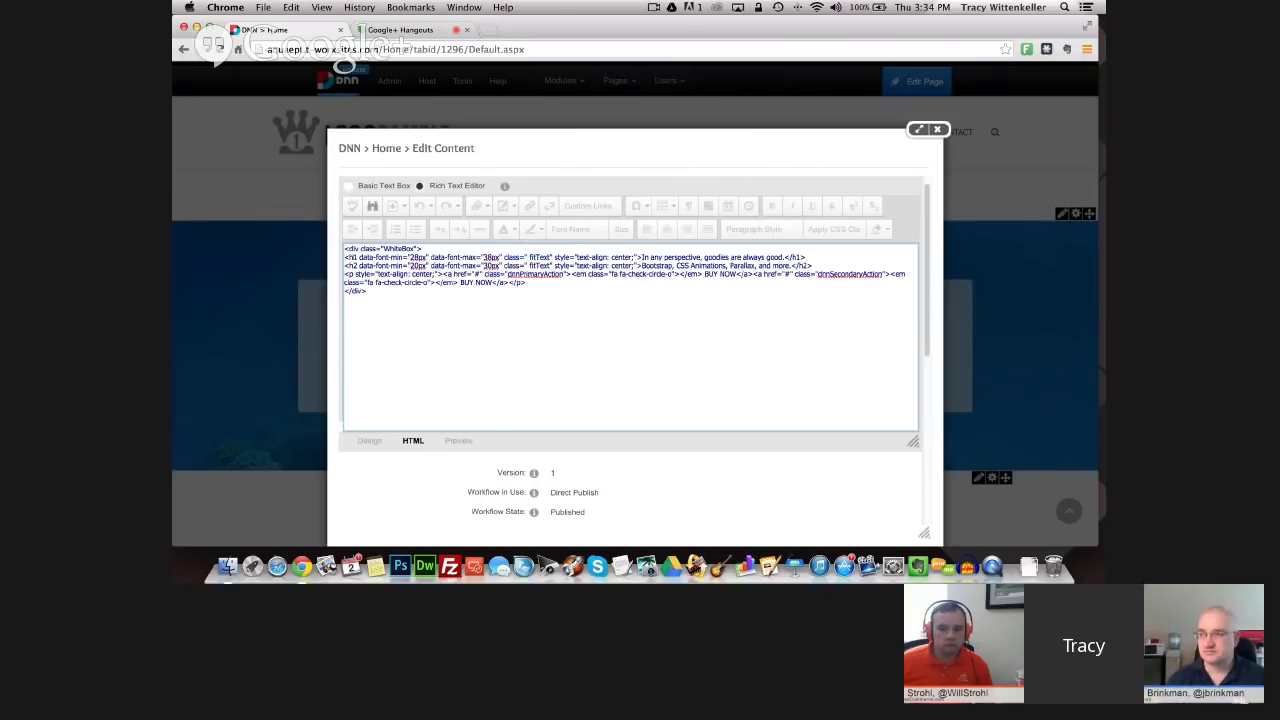
{"action": "left_click_drag", "start_coordinate": [345, 257], "coordinate": [632, 258]}
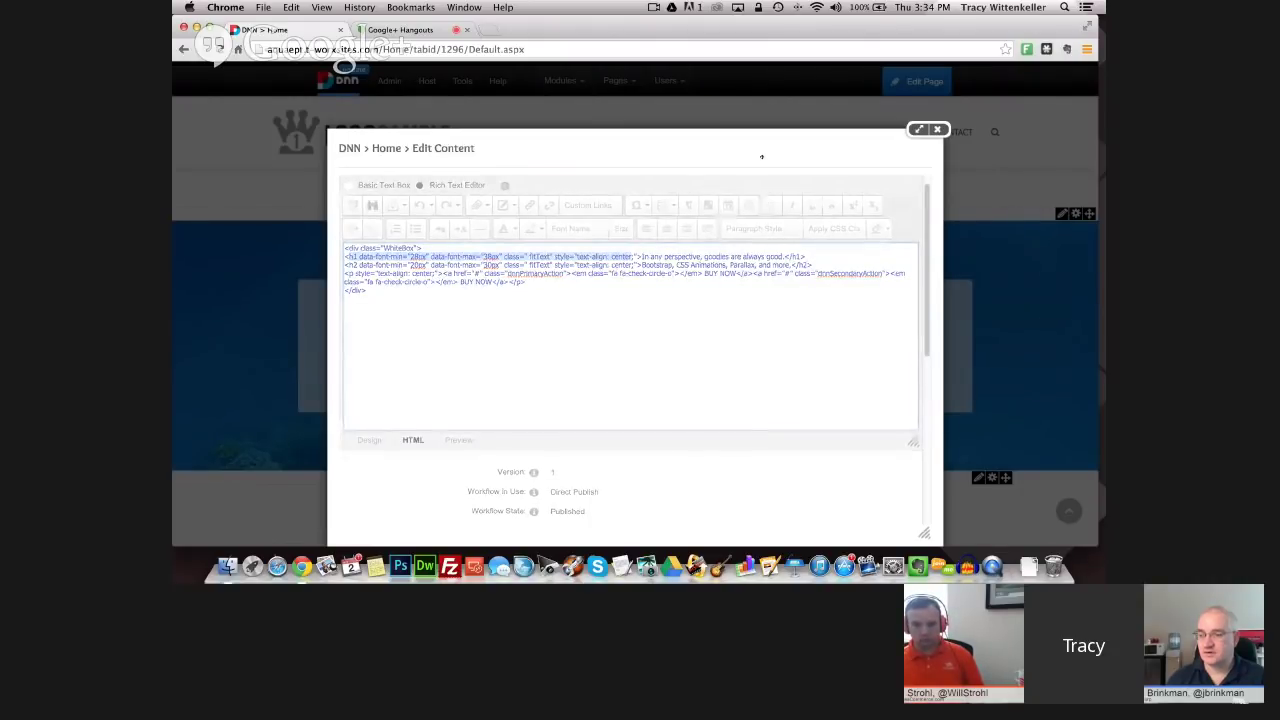
- Close the banner's content editor without saving and go to the Home Simple page
{"action": "left_click", "coordinate": [937, 130]}
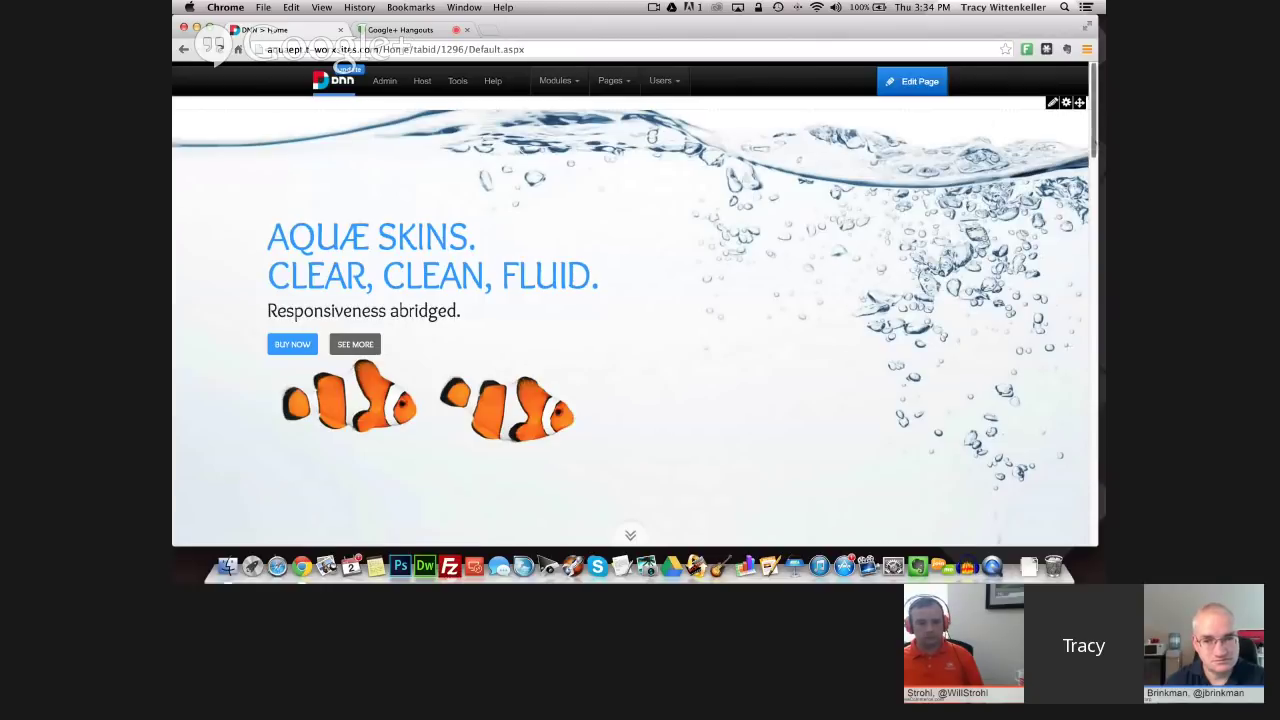
{"action": "scroll", "coordinate": [655, 184], "scroll_direction": "down", "scroll_amount": 5}
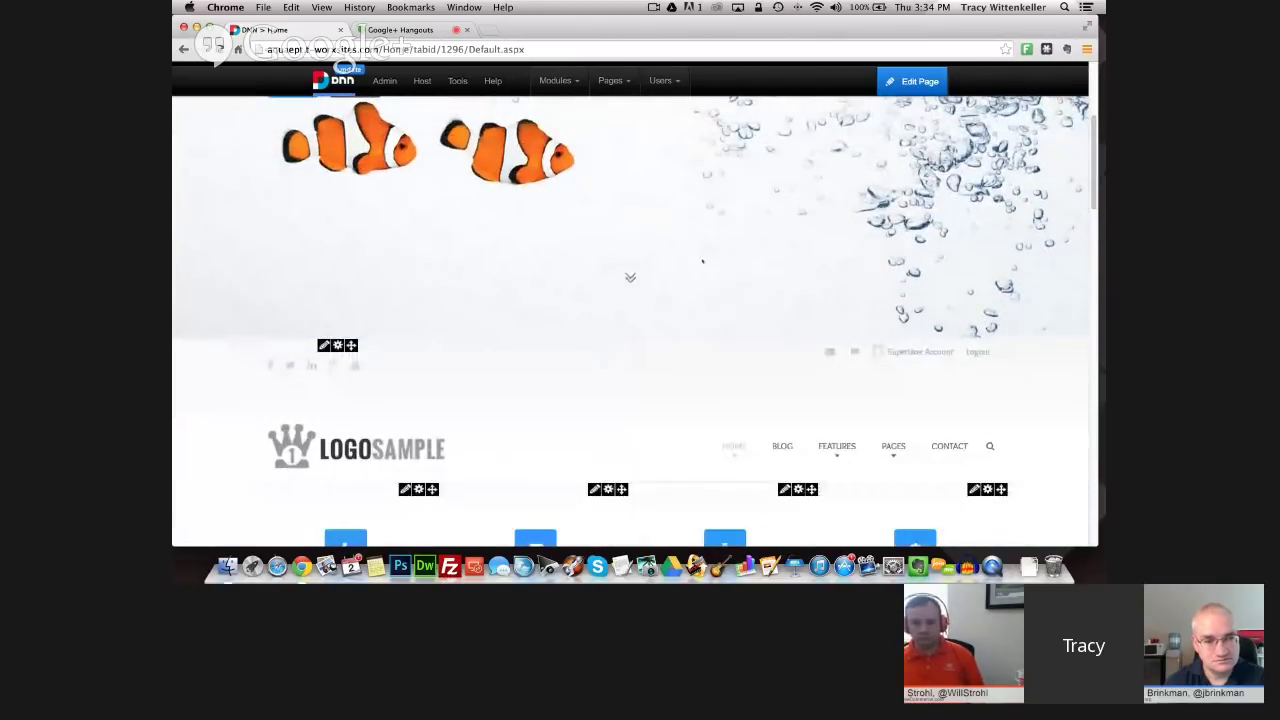
{"action": "mouse_move", "coordinate": [733, 450]}
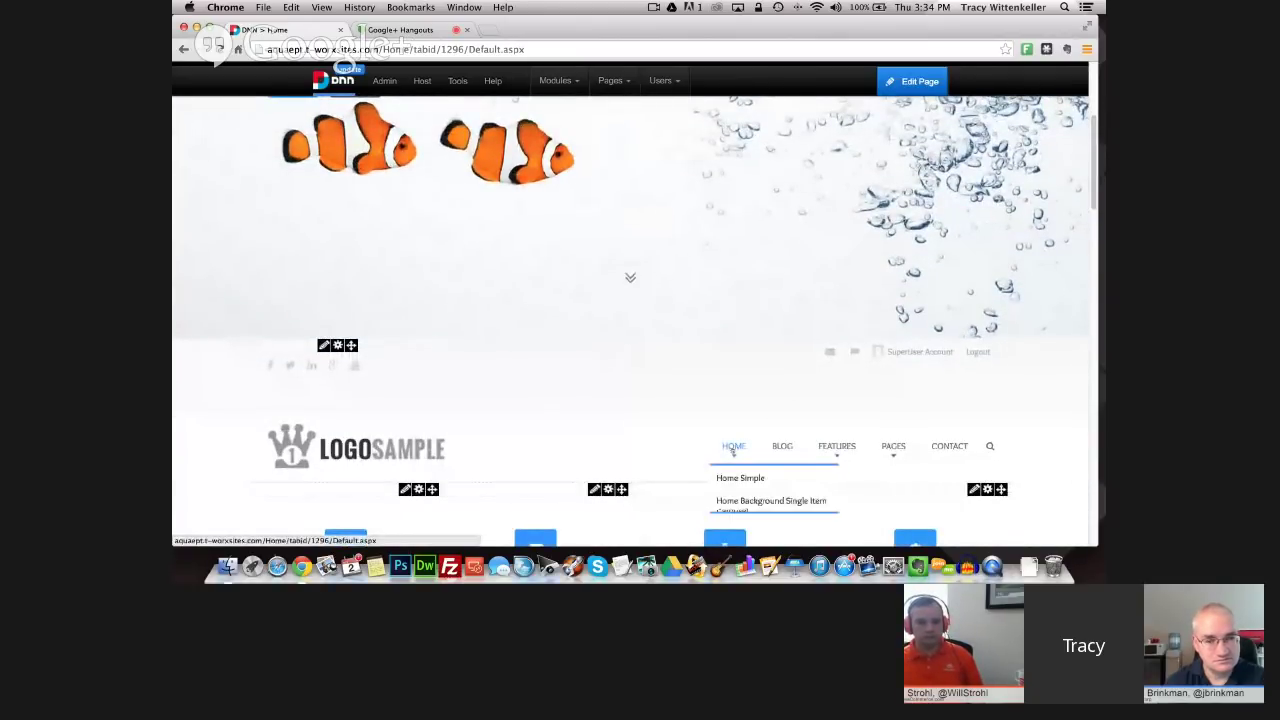
{"action": "left_click", "coordinate": [742, 479]}
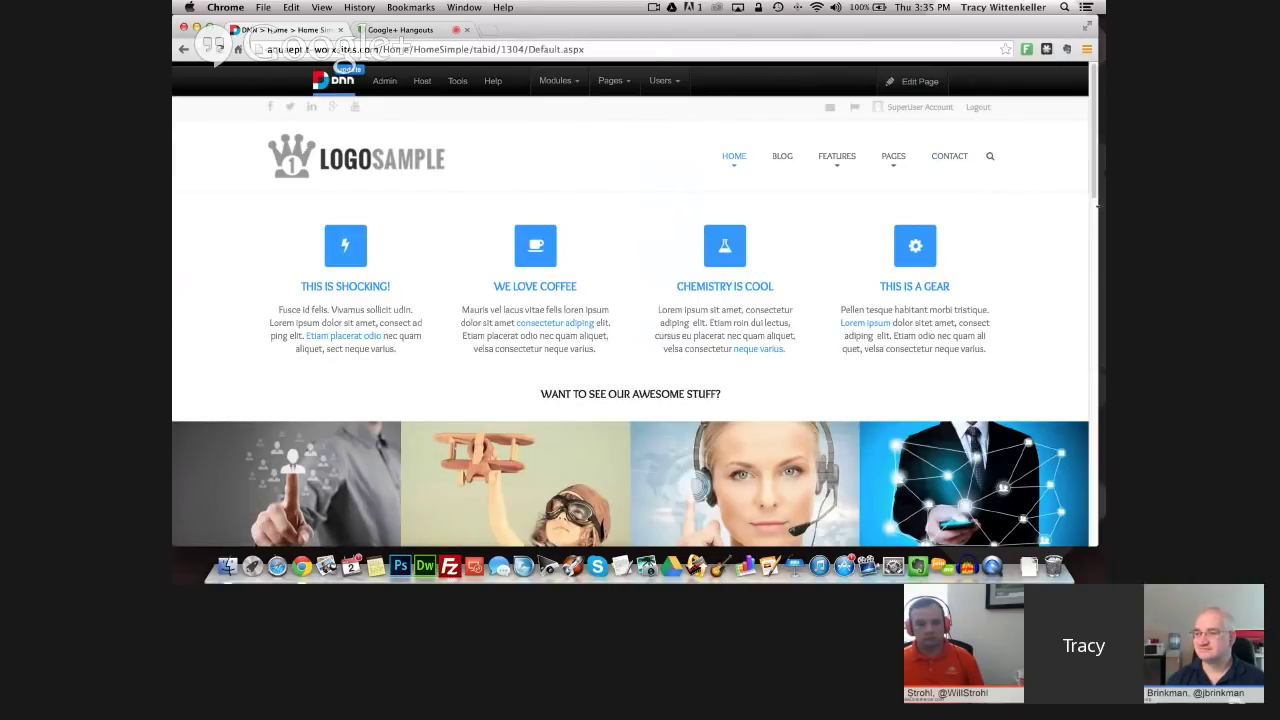
- Narrow the browser window to tablet and phone widths to check the header logo, and widen it again to full width
{"action": "left_click_drag", "start_coordinate": [1097, 207], "coordinate": [938, 208]}
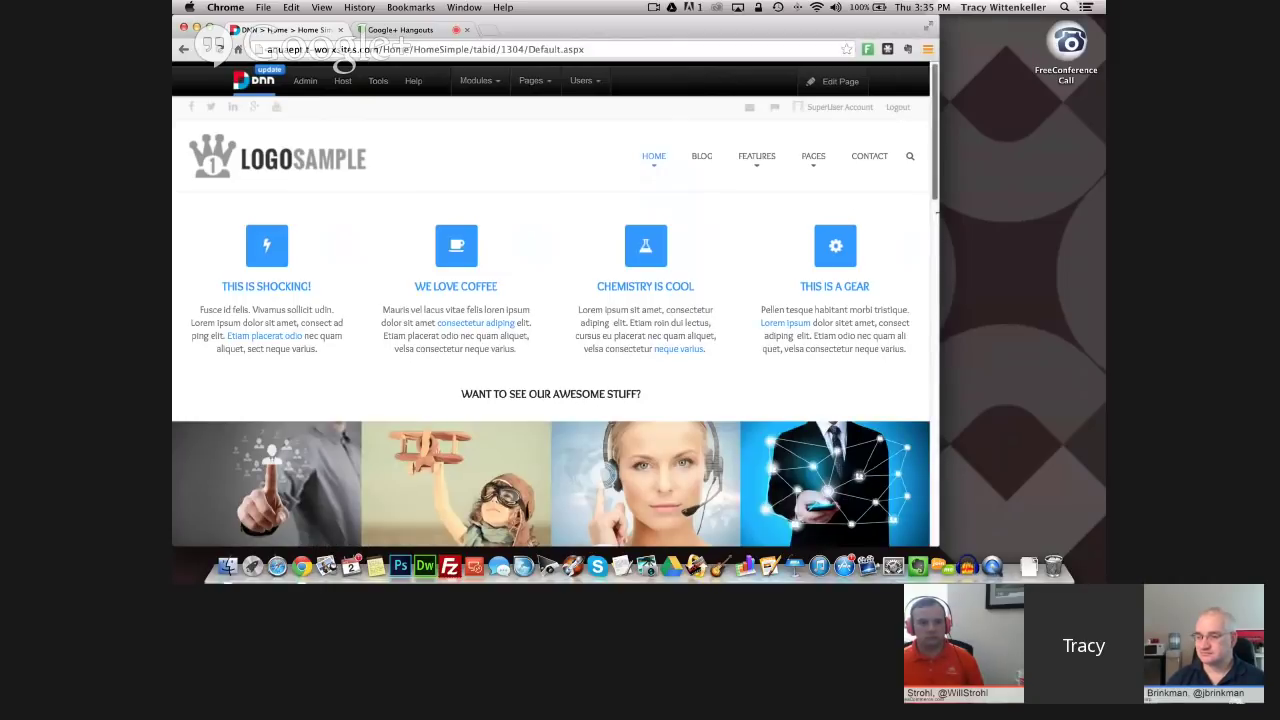
{"action": "left_click_drag", "start_coordinate": [686, 215], "coordinate": [600, 214]}
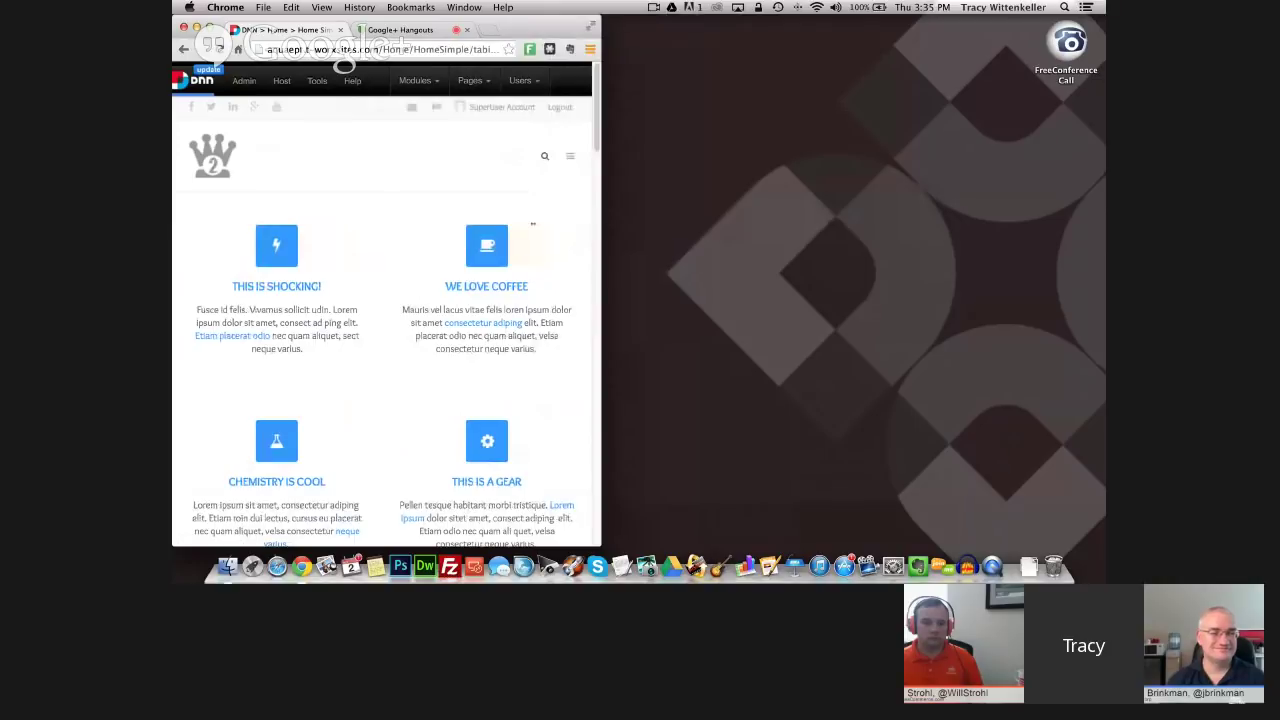
{"action": "left_click_drag", "start_coordinate": [600, 222], "coordinate": [431, 220]}
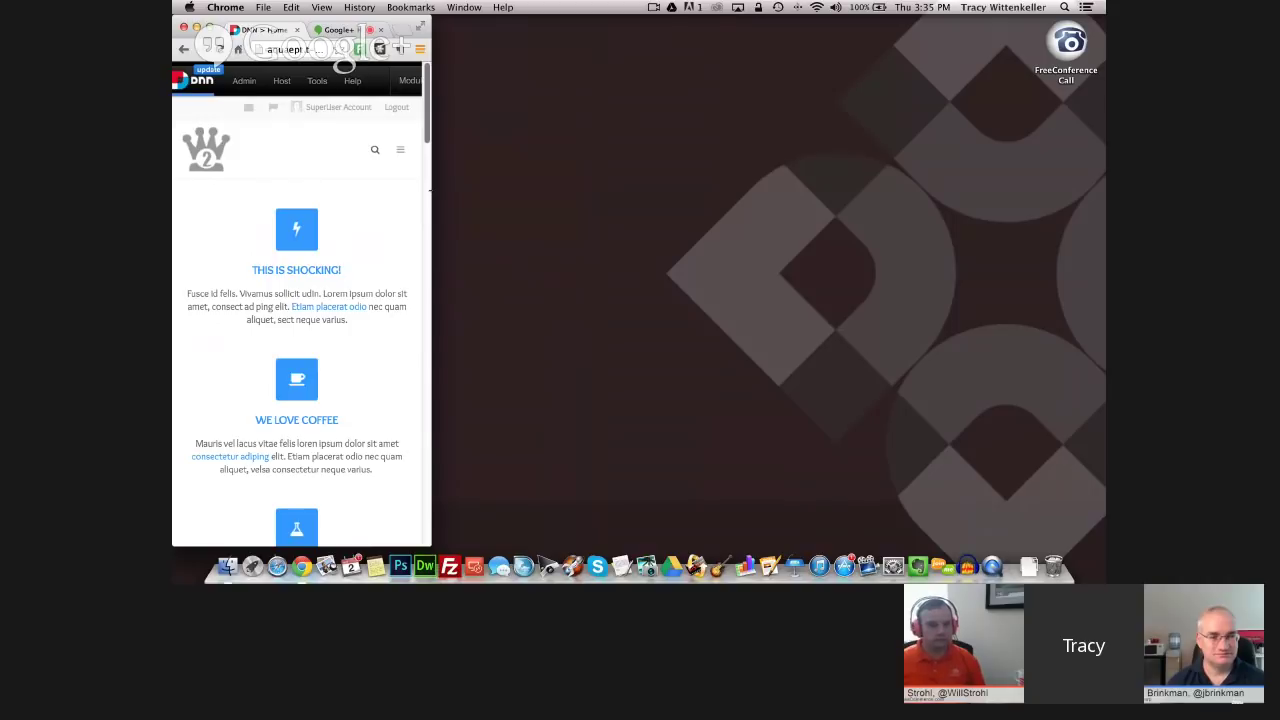
{"action": "left_click_drag", "start_coordinate": [428, 194], "coordinate": [1104, 193]}
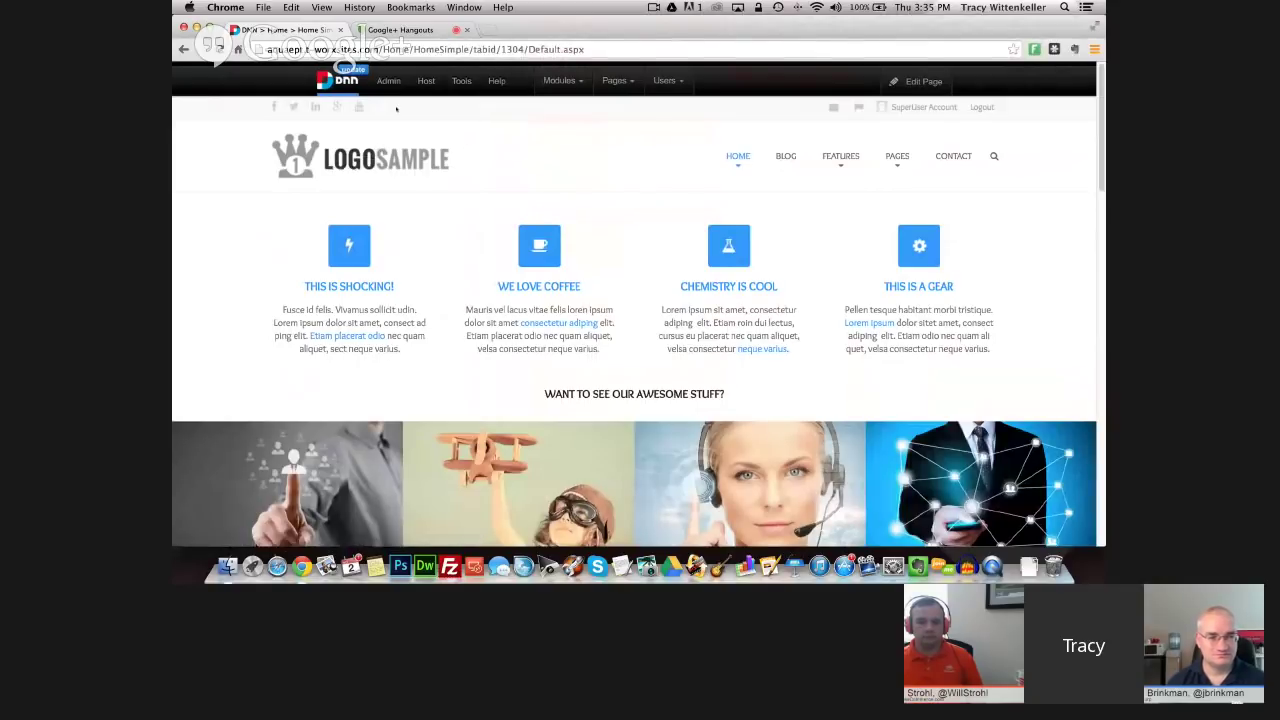
- Open the Site Settings page and expand its Appearance section to check the site's logo file setting
{"action": "mouse_move", "coordinate": [389, 81]}
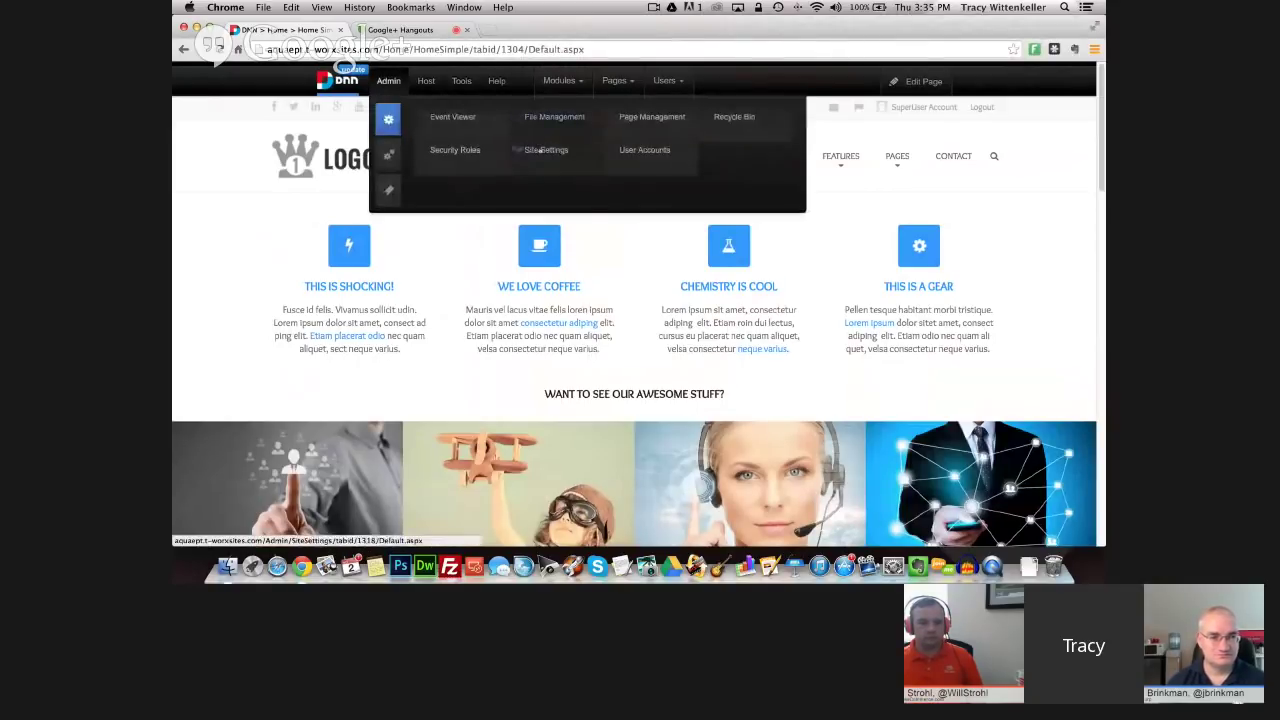
{"action": "left_click", "coordinate": [541, 149]}
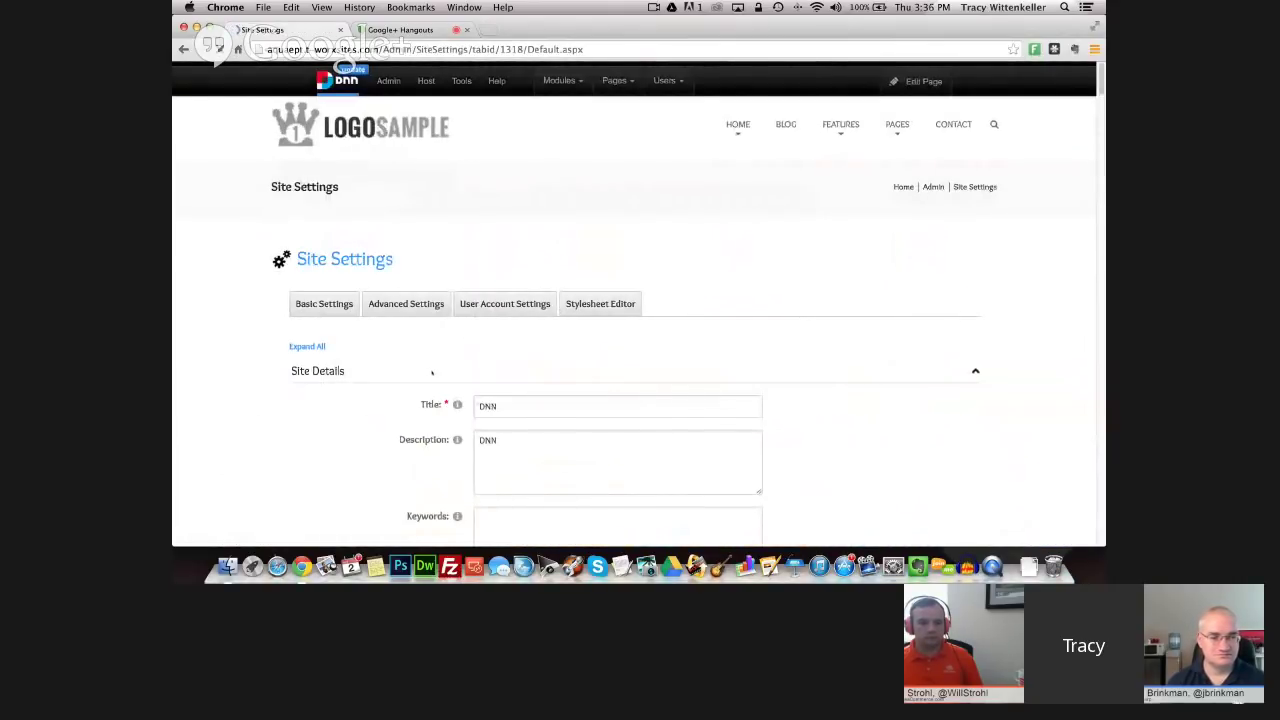
{"action": "scroll", "coordinate": [432, 374], "scroll_direction": "down", "scroll_amount": 5}
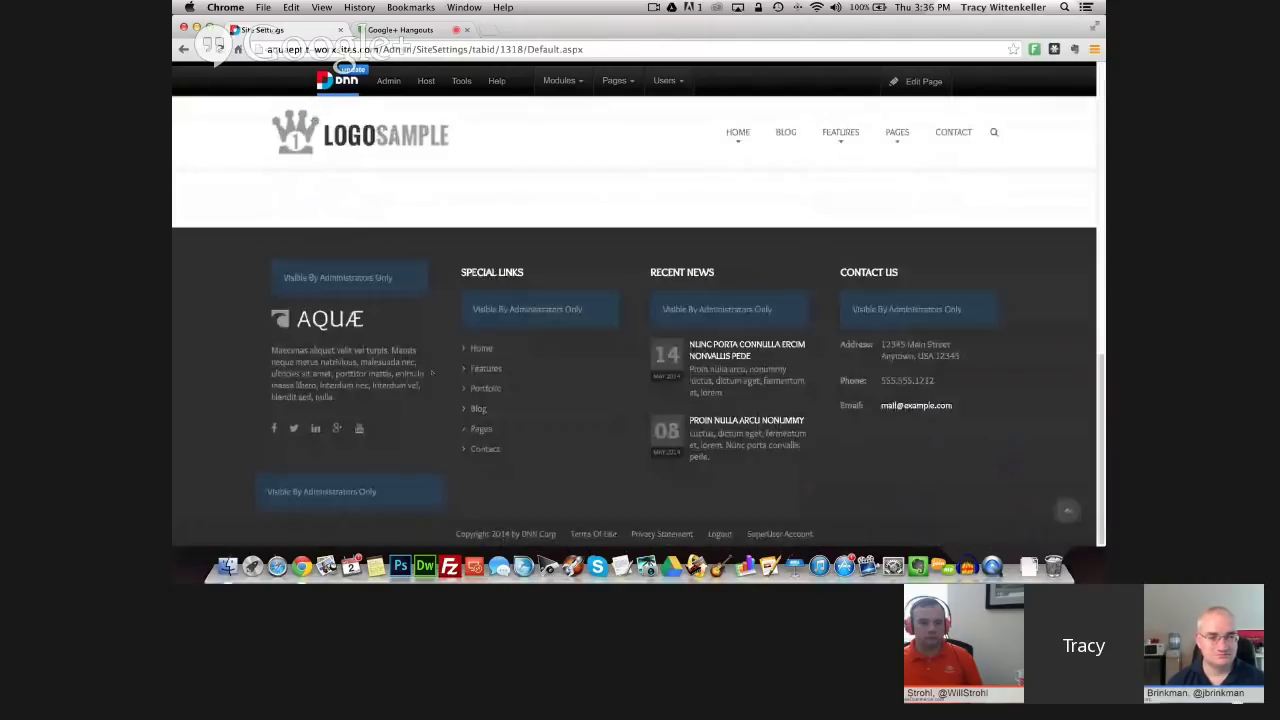
{"action": "left_click", "coordinate": [380, 390]}
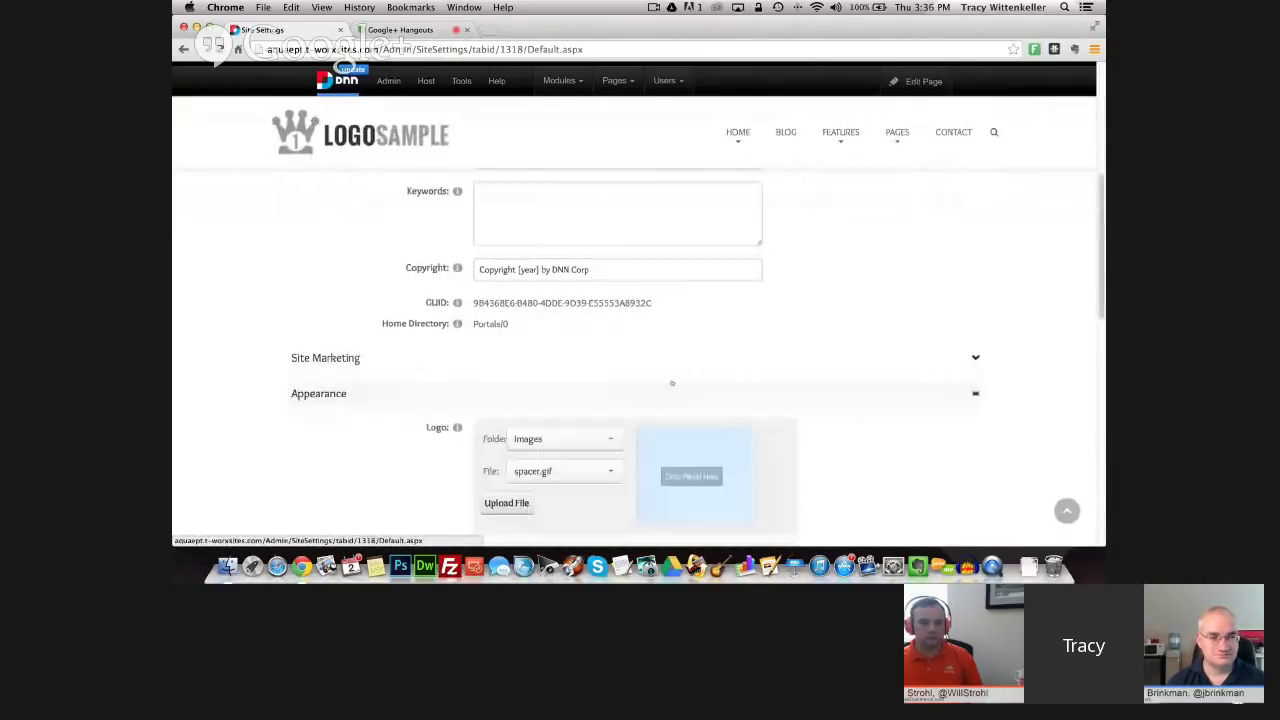
{"action": "scroll", "coordinate": [711, 377], "scroll_direction": "down", "scroll_amount": 3}
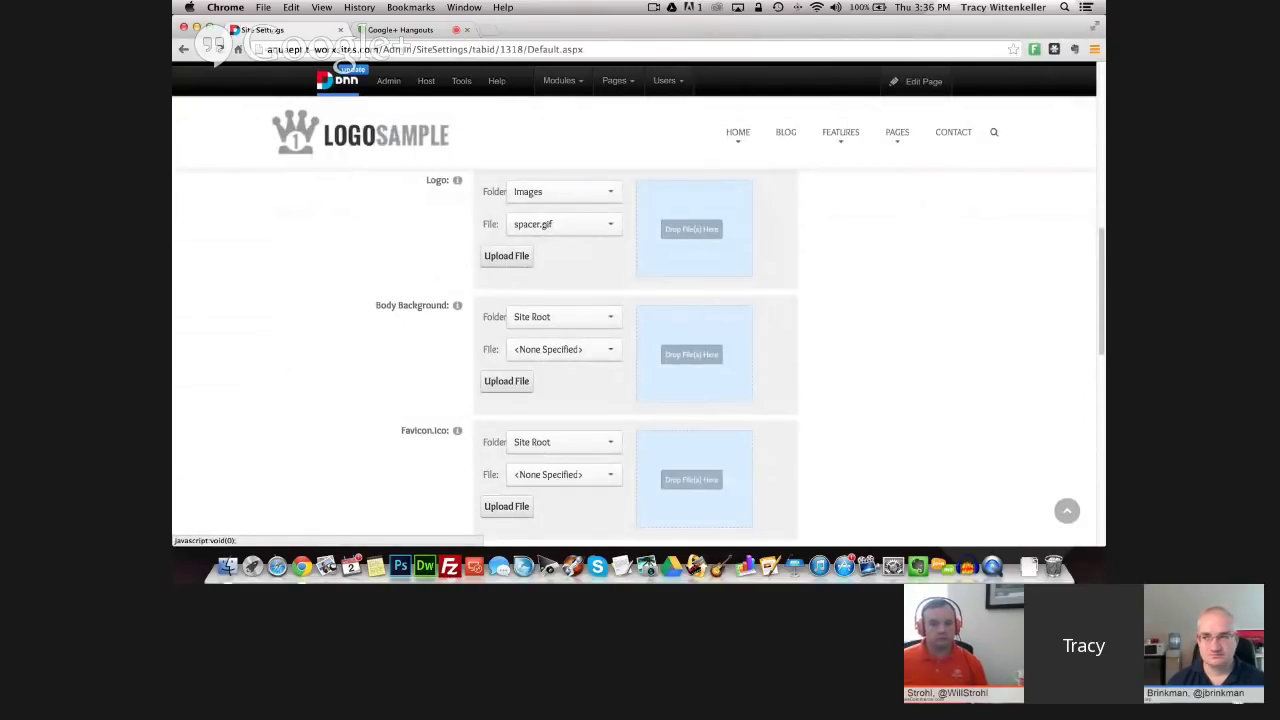
- Open the site's stylesheet for editing and bring the .logoMain img rules into view
{"action": "left_click", "coordinate": [1067, 510]}
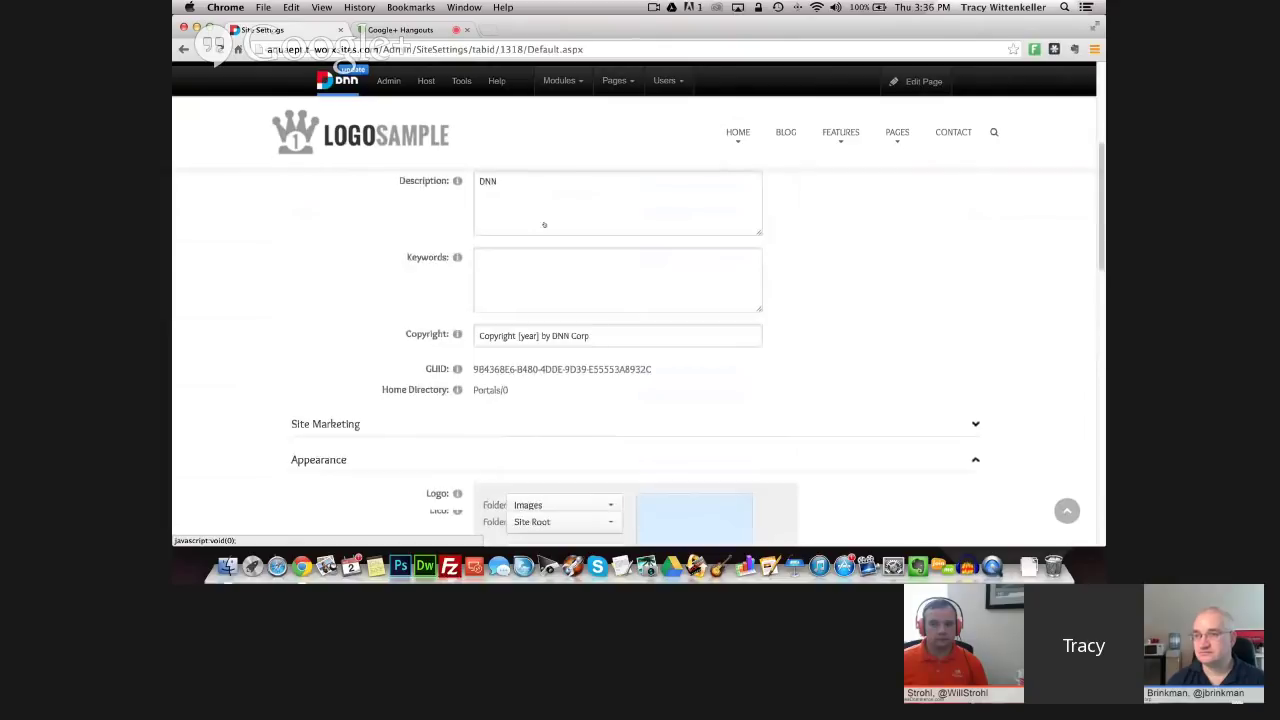
{"action": "left_click", "coordinate": [604, 338]}
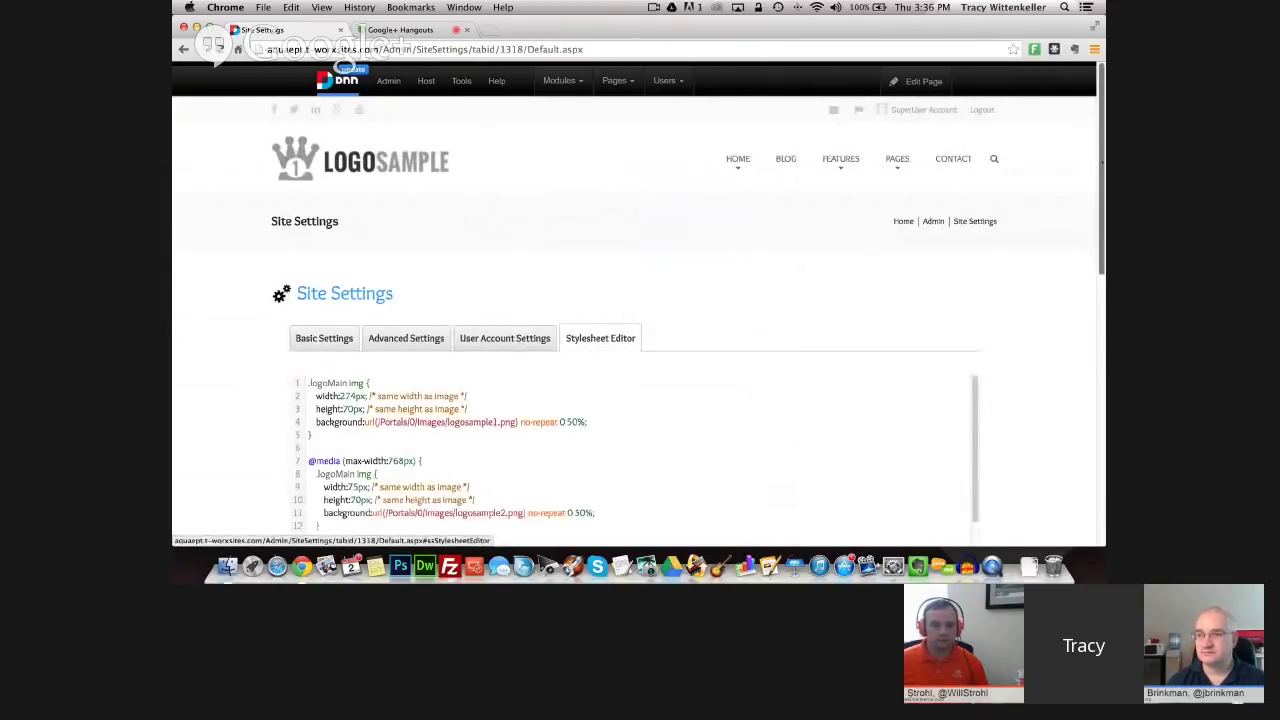
{"action": "scroll", "coordinate": [941, 245], "scroll_direction": "down", "scroll_amount": 3}
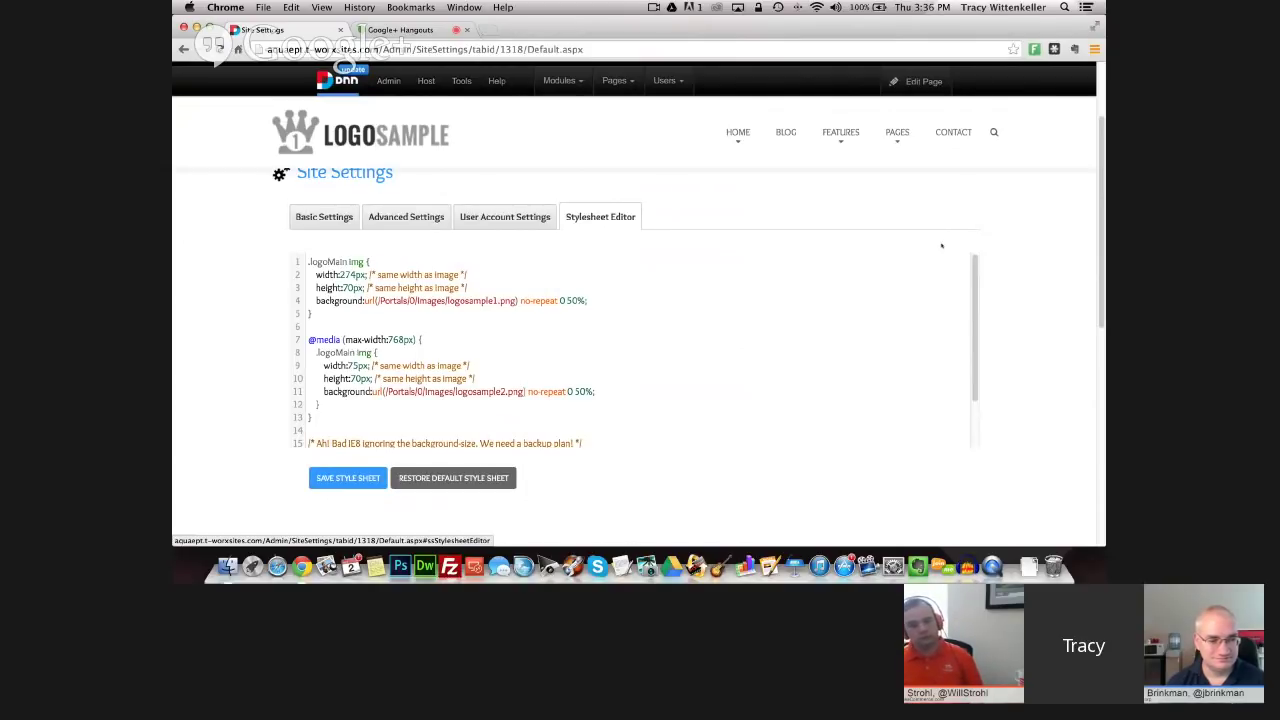
- Highlight the width and height declarations in both .logoMain img rules of the stylesheet
{"action": "left_click_drag", "start_coordinate": [316, 275], "coordinate": [368, 288]}
{"action": "left_click_drag", "start_coordinate": [323, 366], "coordinate": [373, 379]}
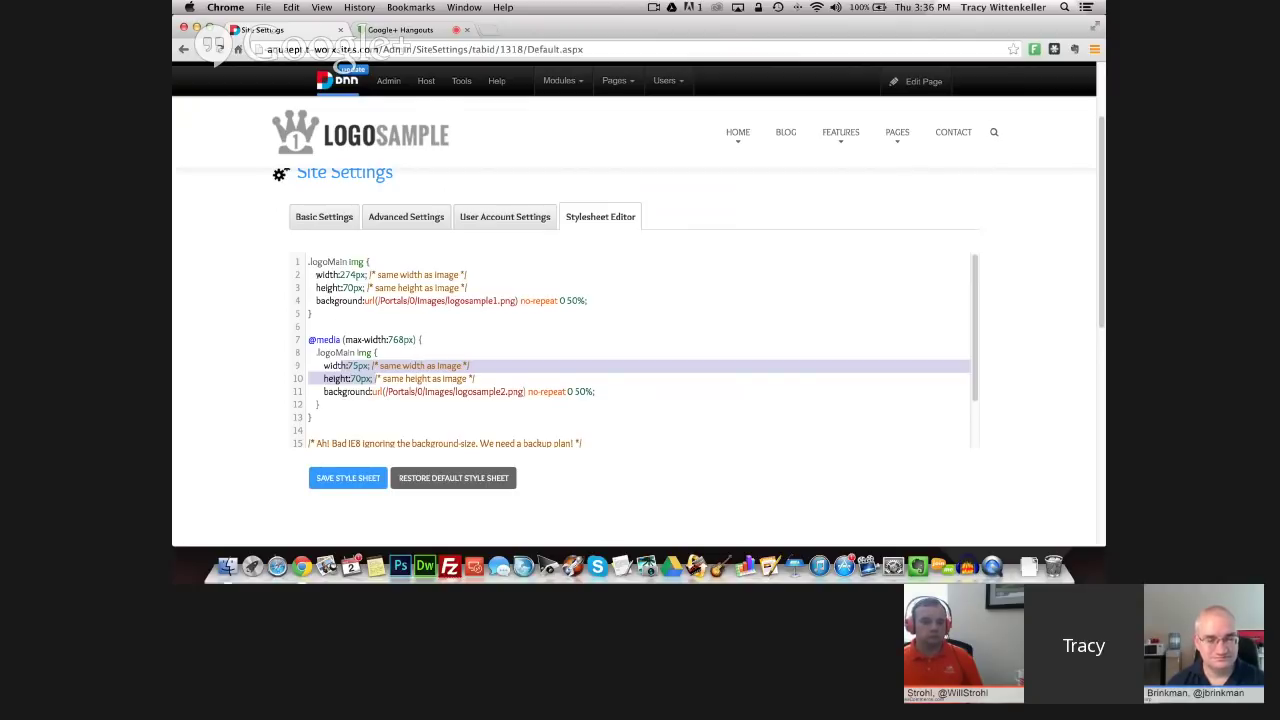
{"action": "left_click_drag", "start_coordinate": [308, 274], "coordinate": [366, 287]}
{"action": "left_click_drag", "start_coordinate": [323, 365], "coordinate": [372, 378]}
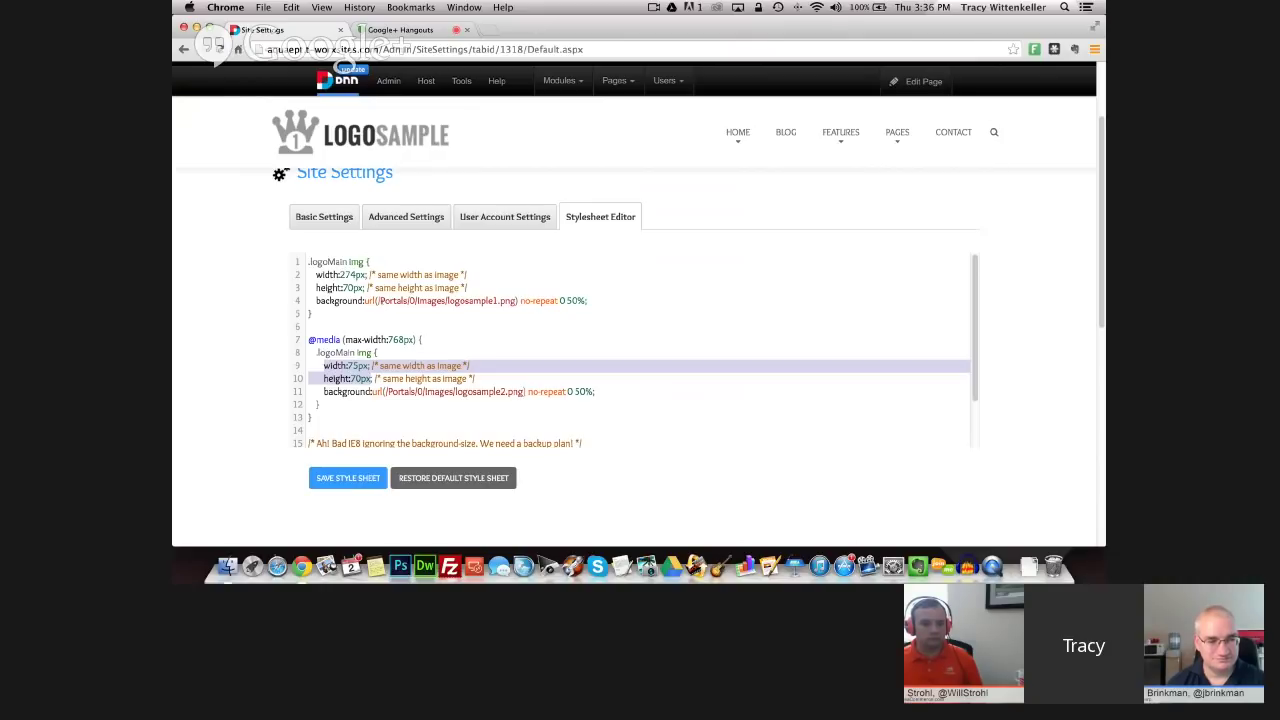
- Highlight the logosample1.png and logosample2.png background paths, and the first logo rule's size lines and no-repeat value
{"action": "left_click_drag", "start_coordinate": [380, 300], "coordinate": [510, 300]}
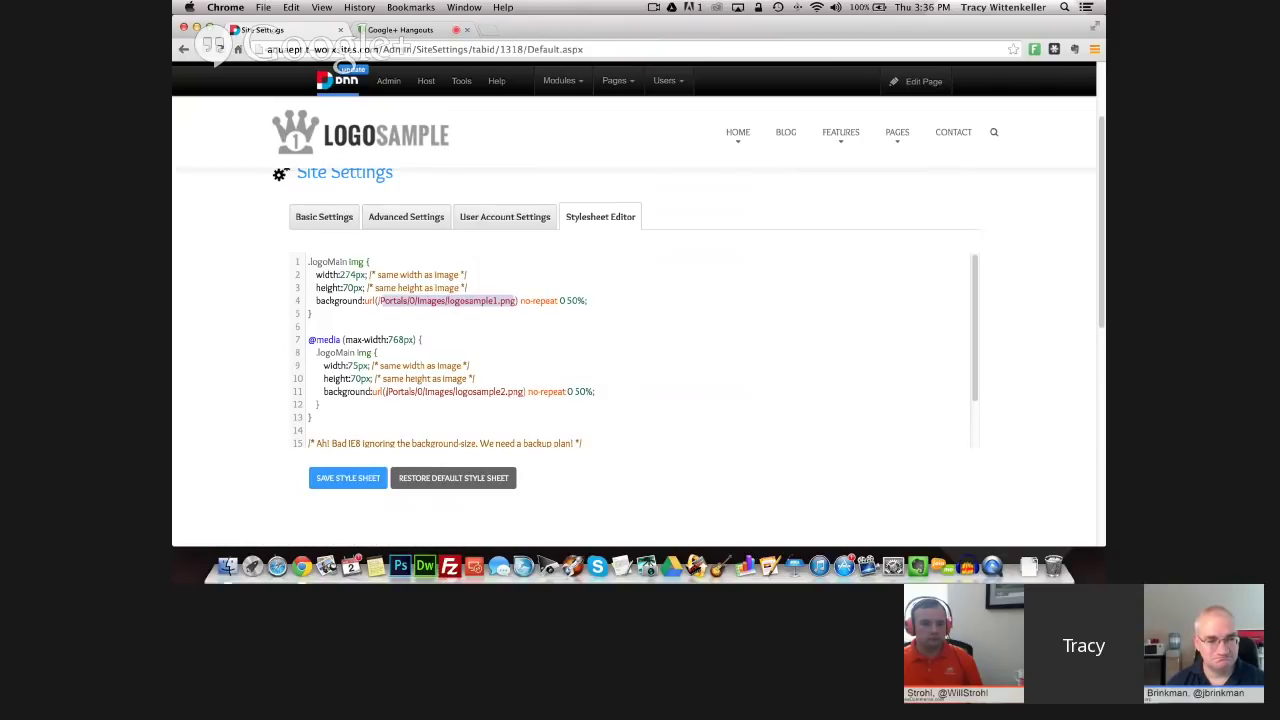
{"action": "left_click_drag", "start_coordinate": [388, 391], "coordinate": [512, 391]}
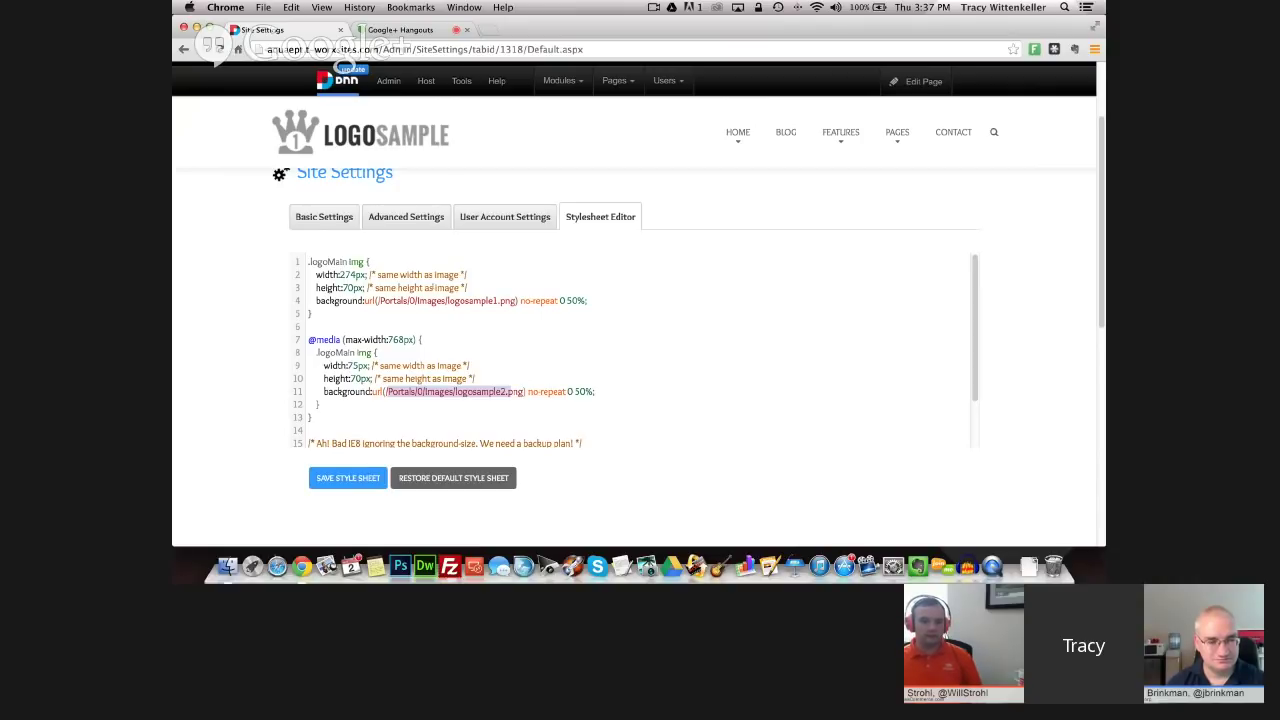
{"action": "left_click", "coordinate": [434, 288]}
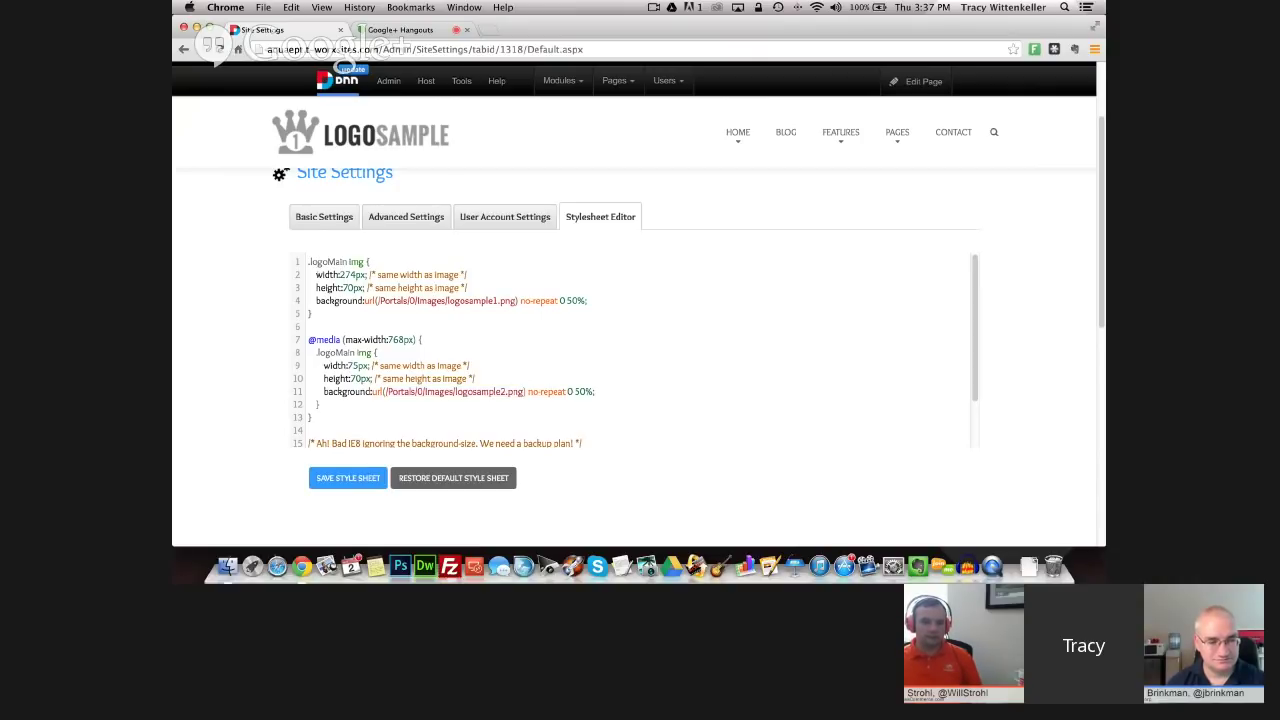
{"action": "left_click_drag", "start_coordinate": [315, 274], "coordinate": [468, 288]}
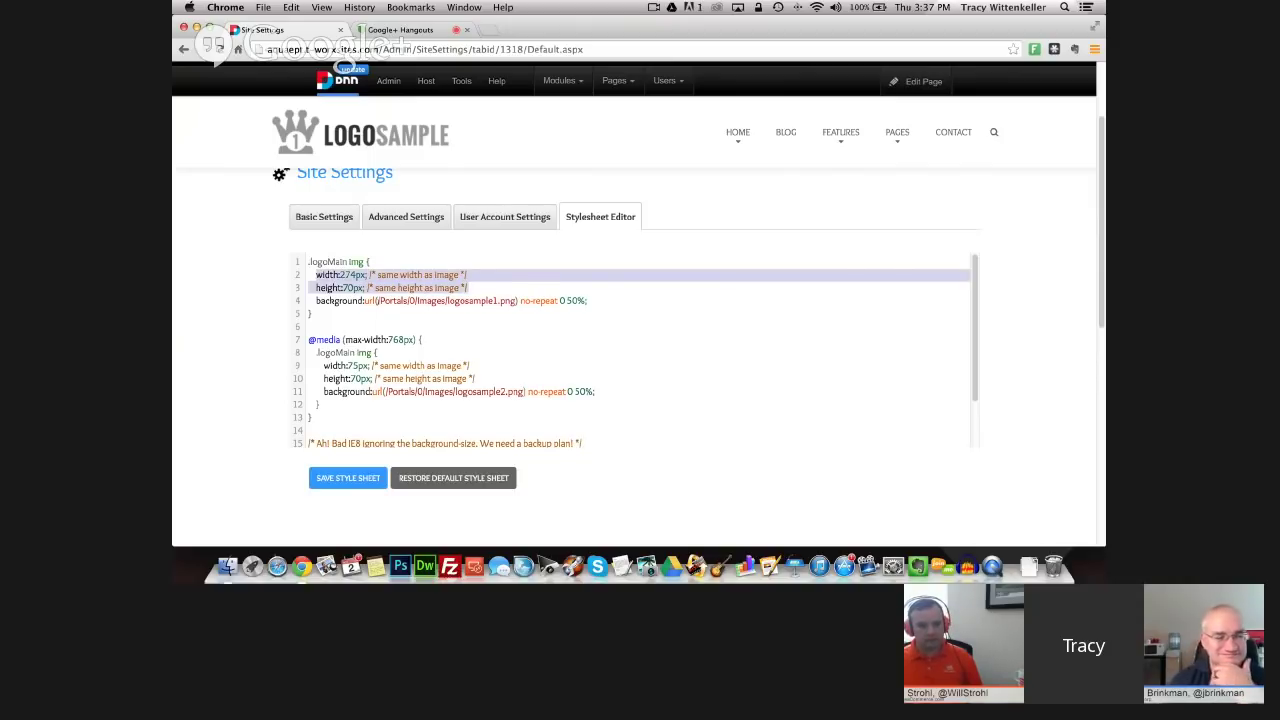
{"action": "left_click_drag", "start_coordinate": [377, 300], "coordinate": [552, 301]}
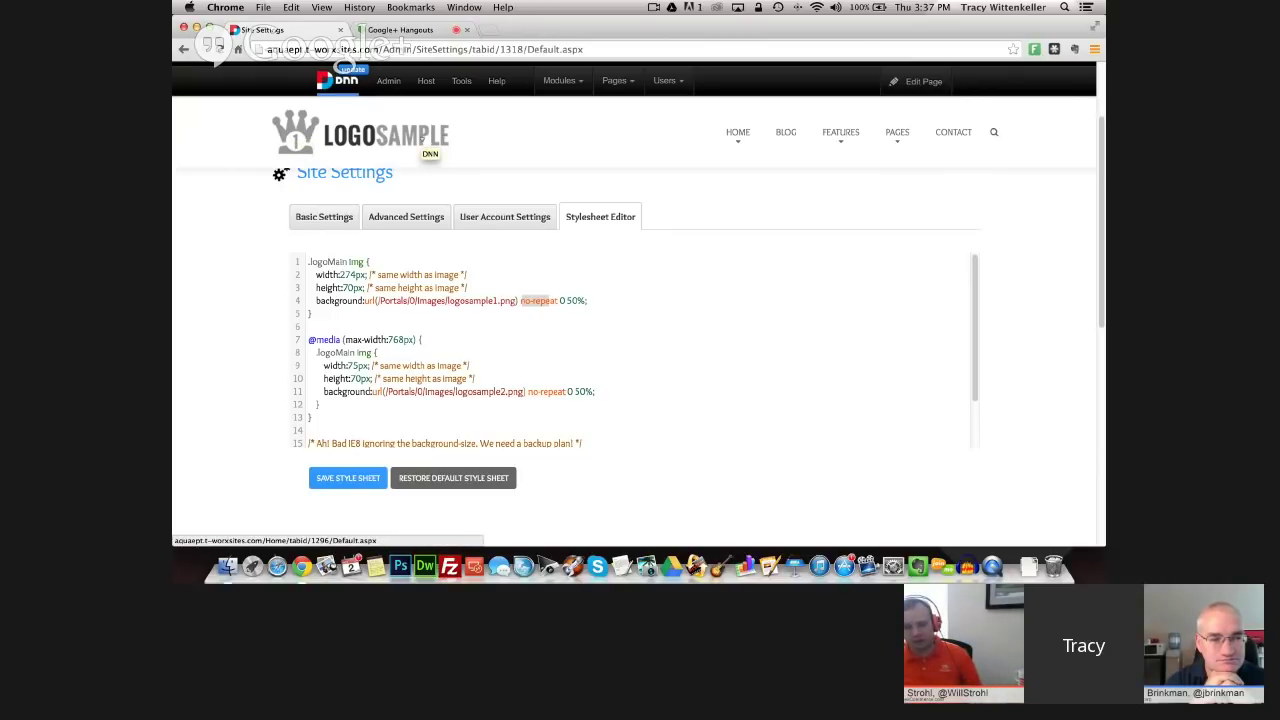
- Open the header logo's image in a new tab, highlight its spacer.gif address, and close that tab
{"action": "right_click", "coordinate": [423, 138]}
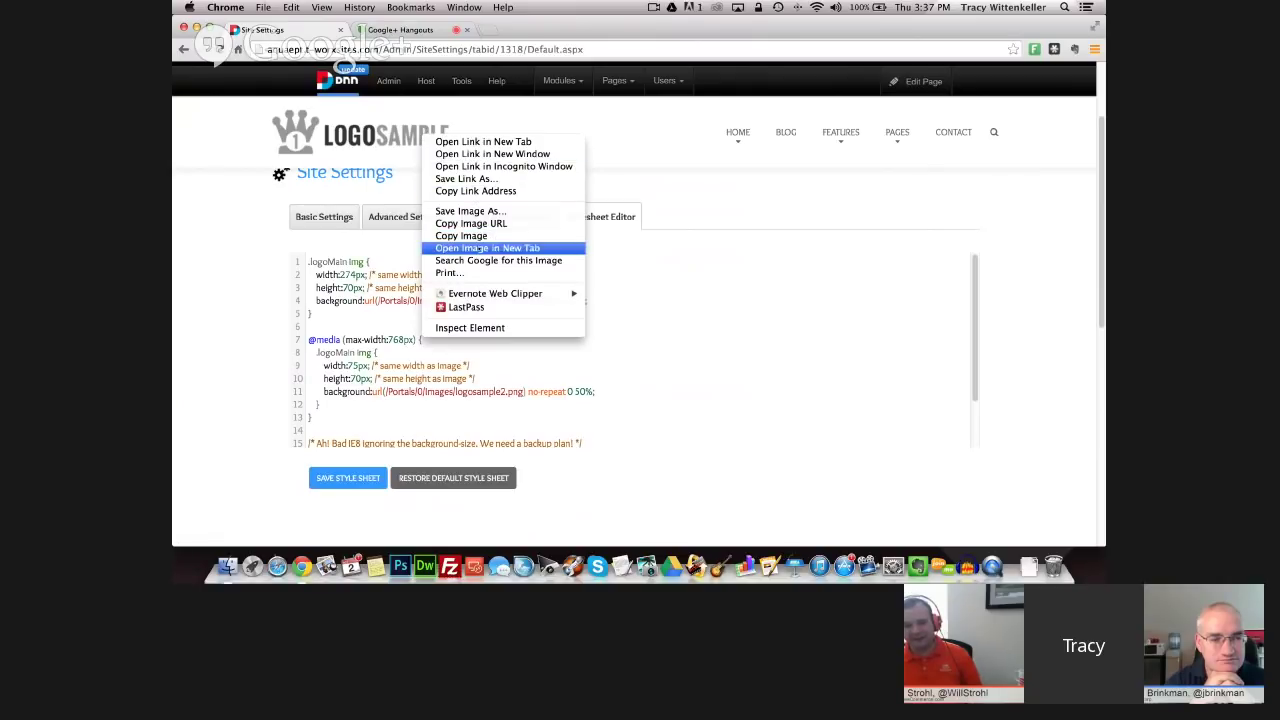
{"action": "left_click", "coordinate": [481, 248]}
{"action": "left_click", "coordinate": [395, 30]}
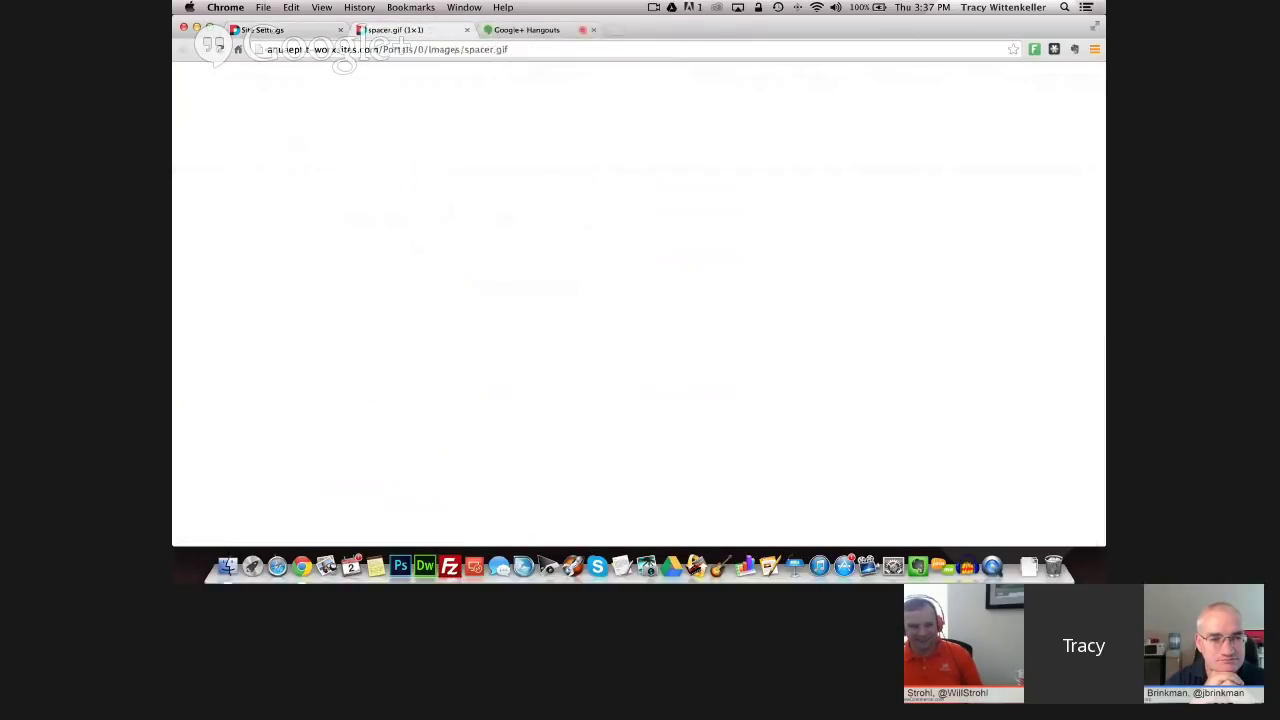
{"action": "left_click_drag", "start_coordinate": [521, 49], "coordinate": [266, 49]}
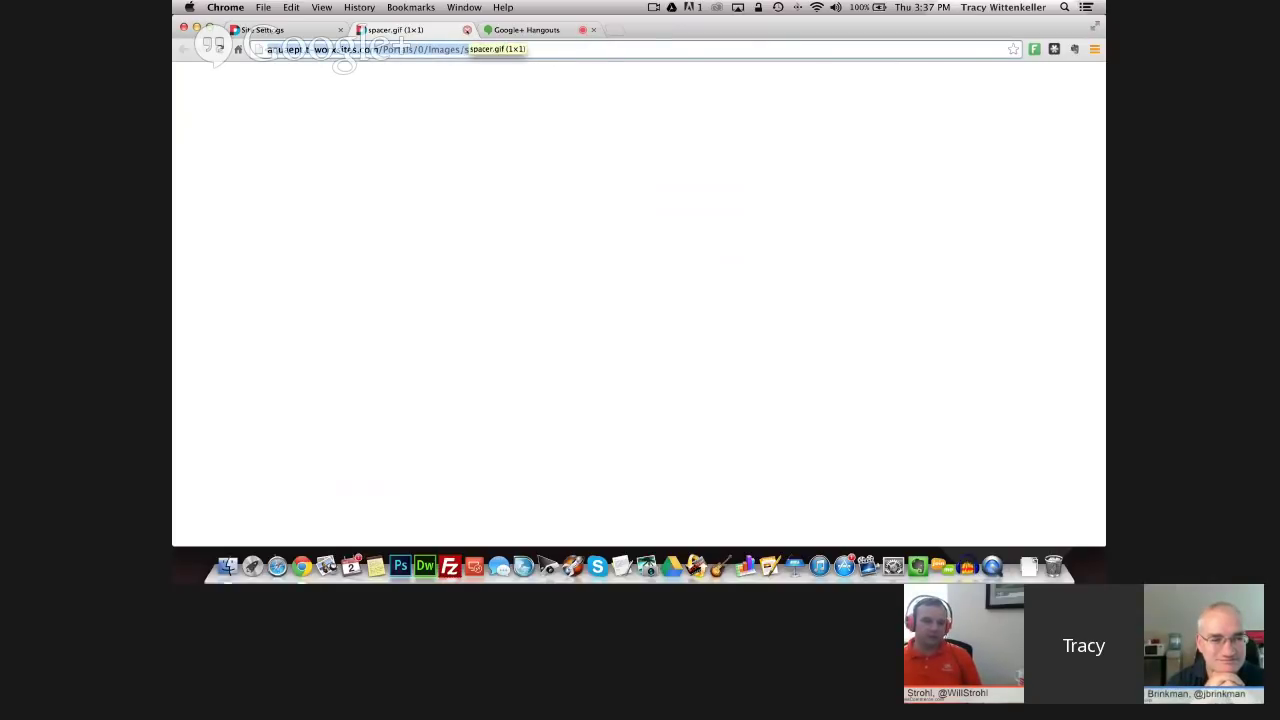
{"action": "left_click", "coordinate": [467, 29]}
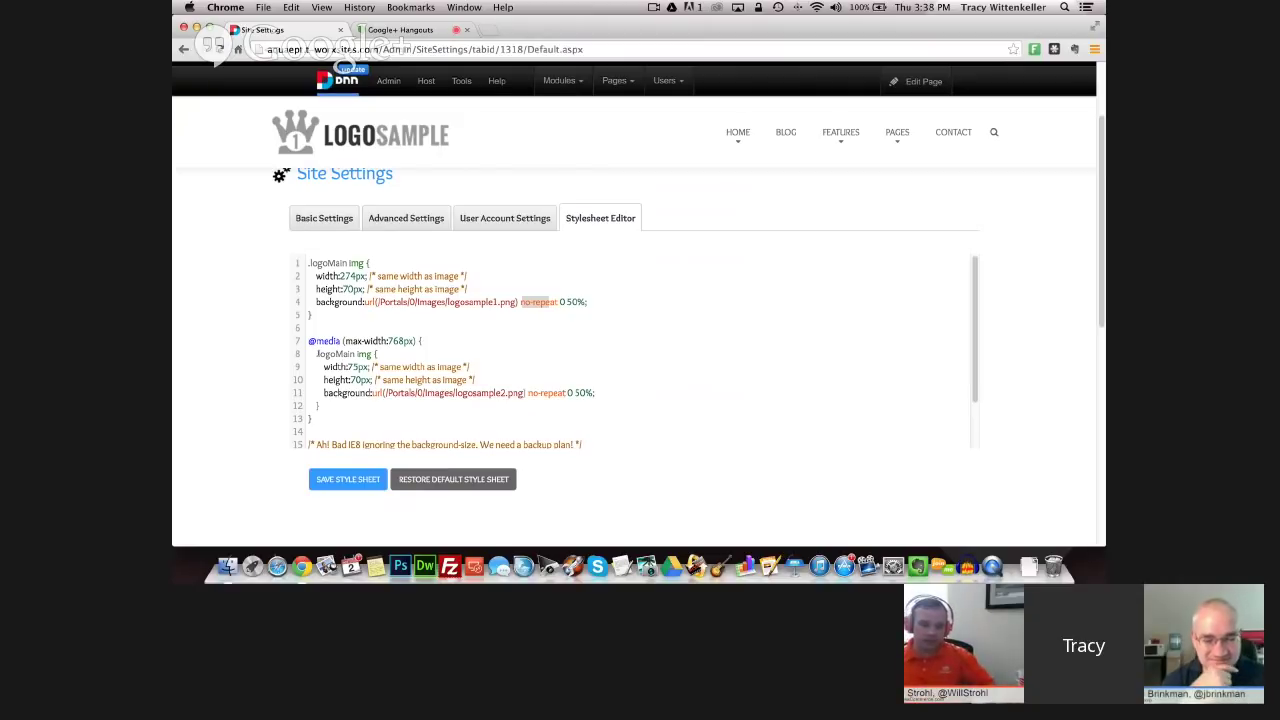
- Highlight .logoMain and the 768 max-width value in the media query, and resize the browser window to check the logo
{"action": "left_click_drag", "start_coordinate": [317, 354], "coordinate": [356, 354]}
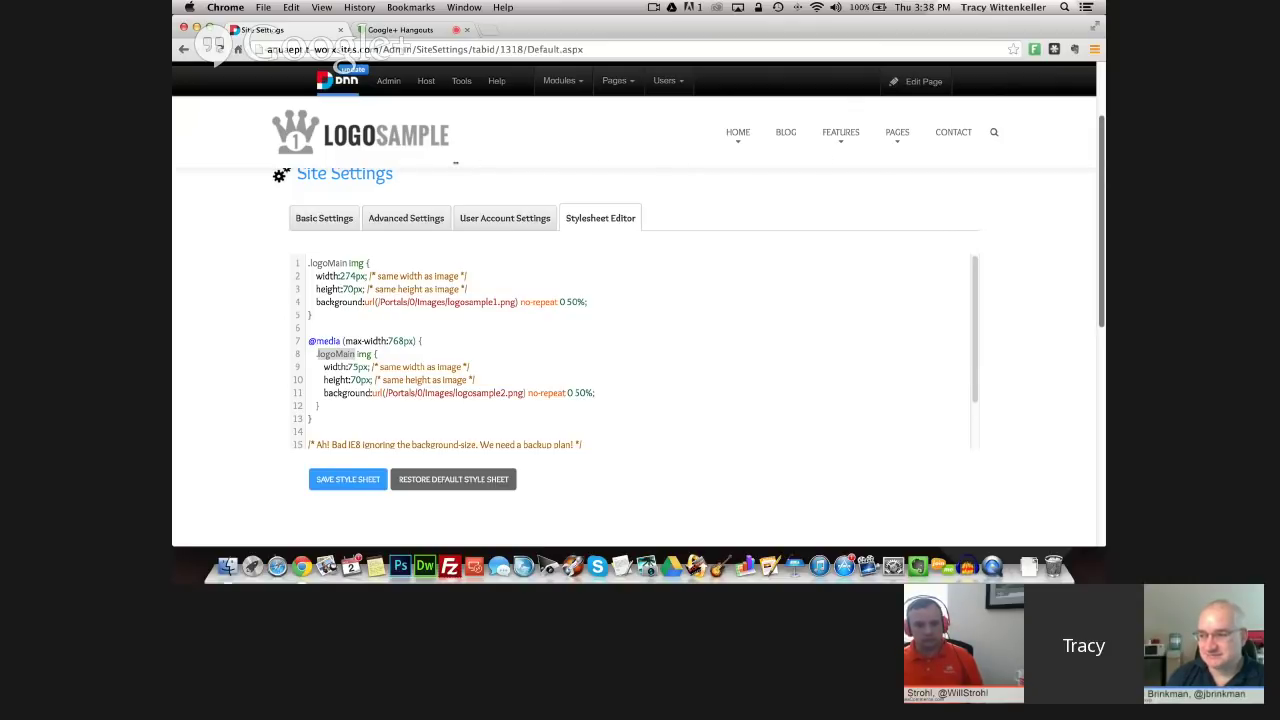
{"action": "key", "text": "super+alt+Left"}
{"action": "key", "text": "super+alt+f"}
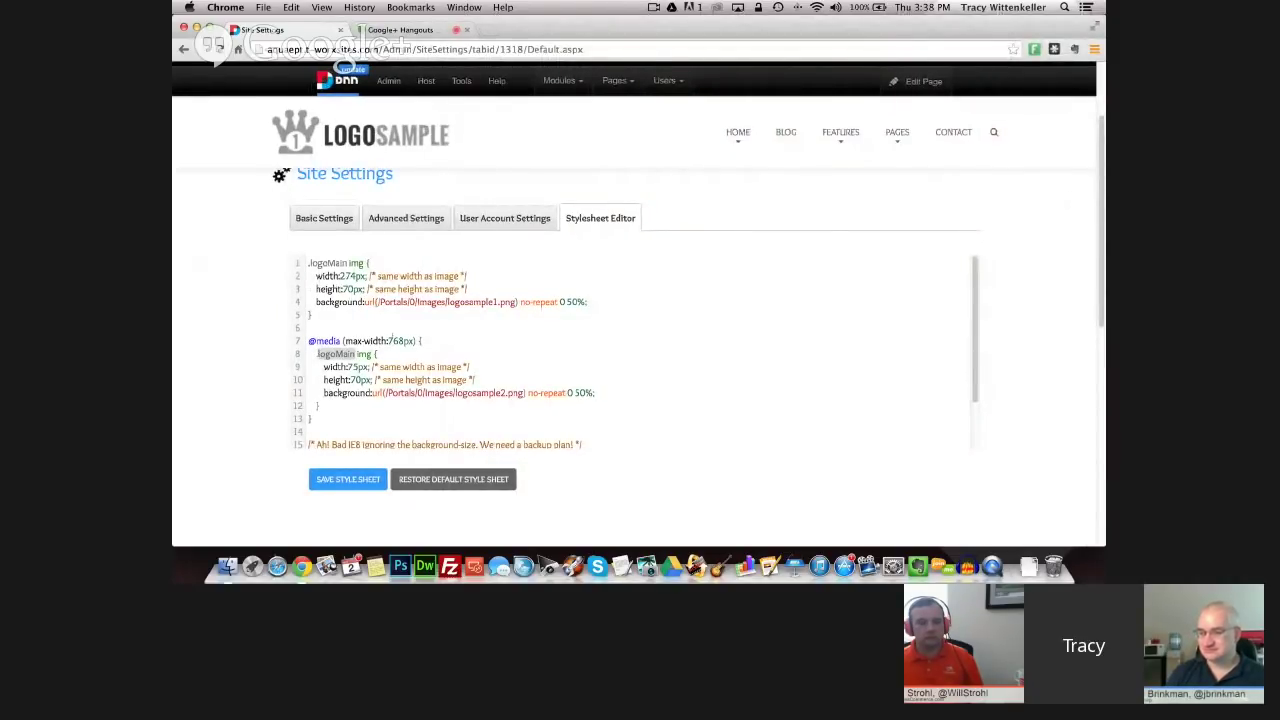
{"action": "double_click", "coordinate": [397, 341]}
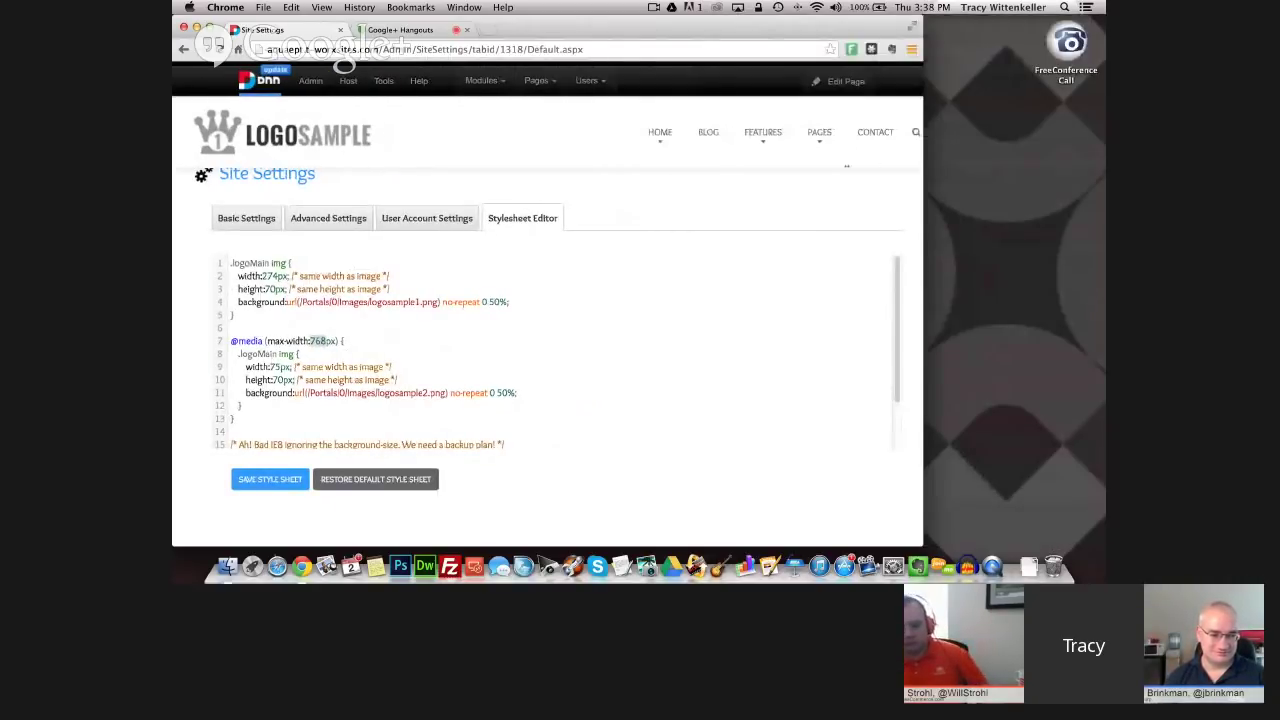
{"action": "left_click_drag", "start_coordinate": [720, 167], "coordinate": [576, 171]}
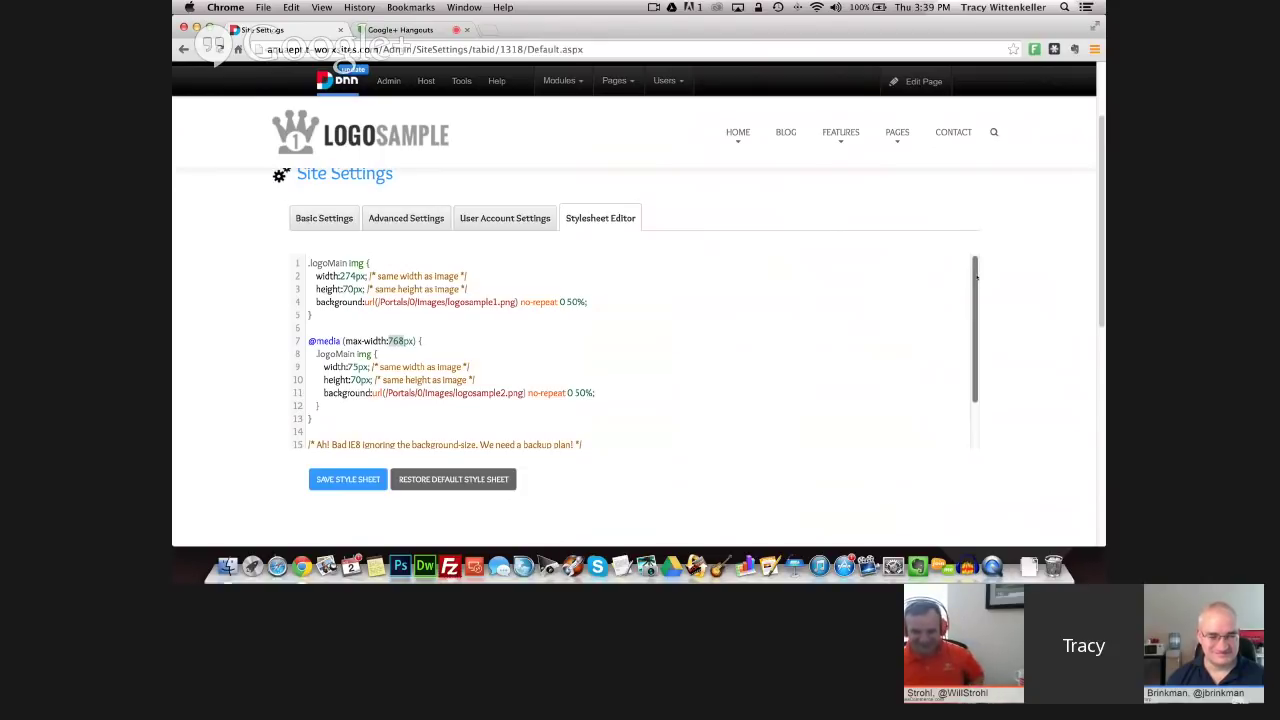
- Highlight the stylesheet's IE8 background-size comment and the /8 ending of the commented background line below it
{"action": "left_click_drag", "start_coordinate": [975, 278], "coordinate": [986, 309]}
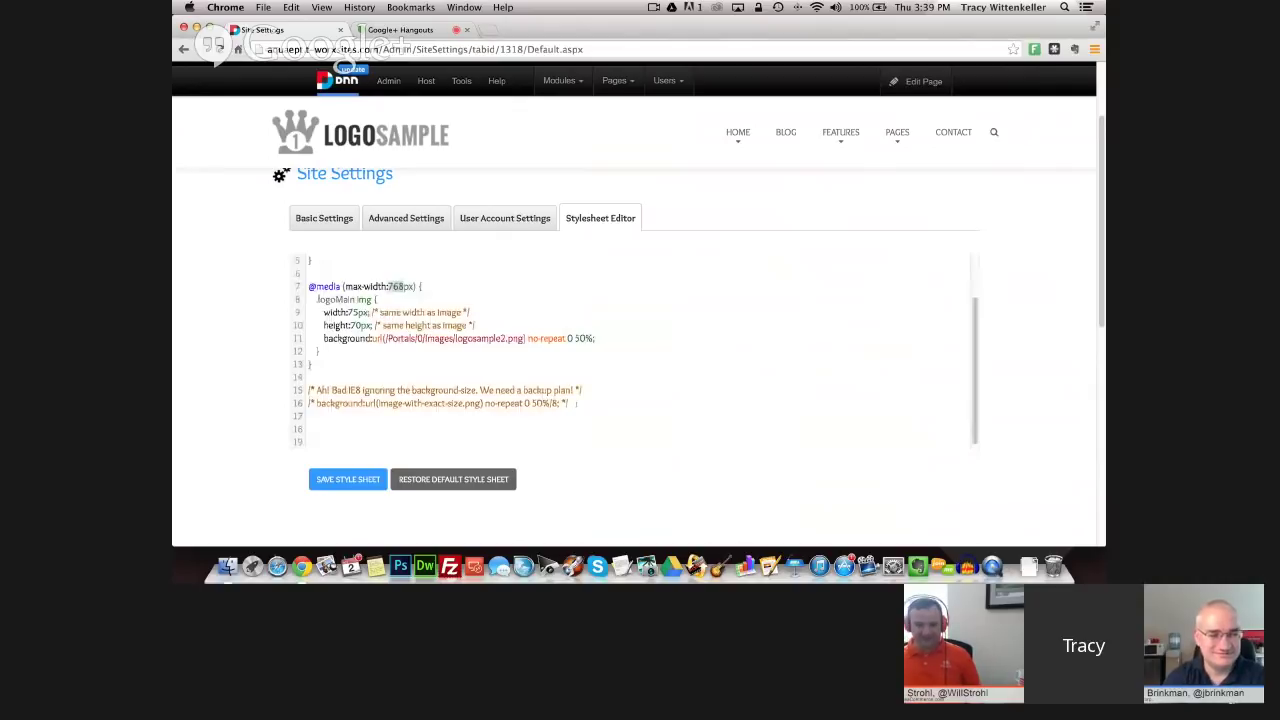
{"action": "left_click_drag", "start_coordinate": [568, 403], "coordinate": [309, 391]}
{"action": "left_click", "coordinate": [319, 391]}
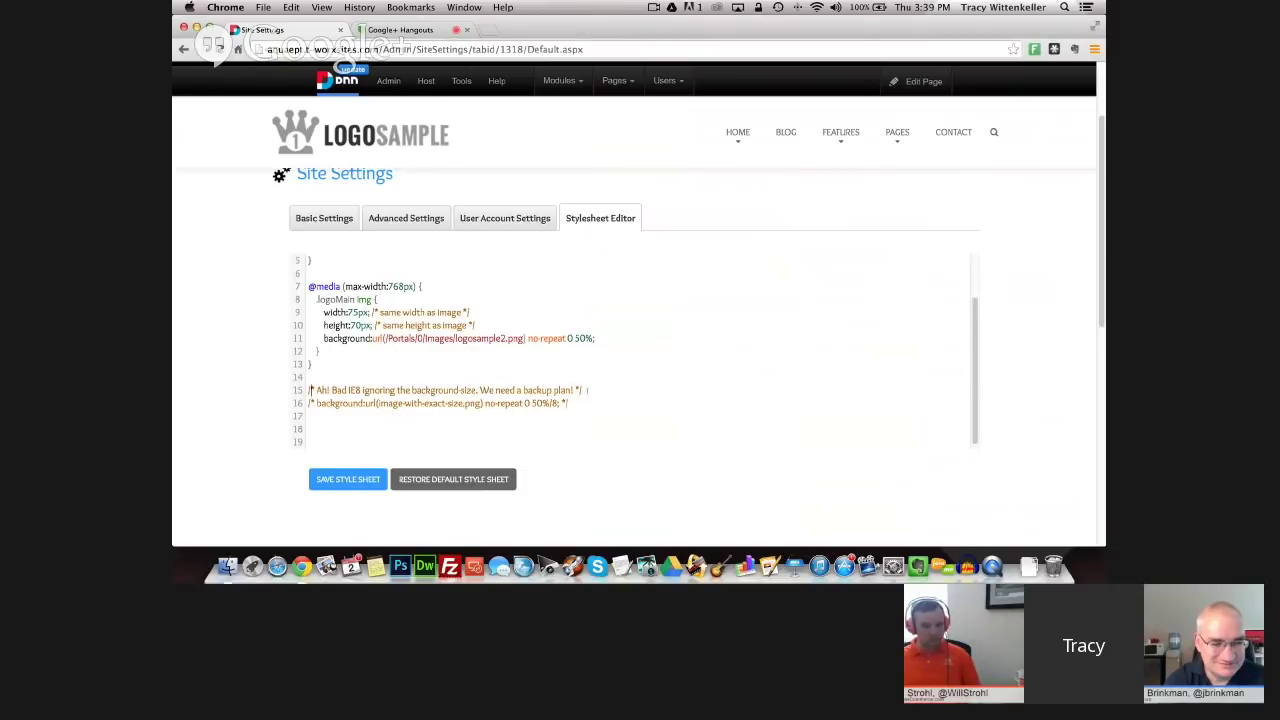
{"action": "left_click_drag", "start_coordinate": [587, 391], "coordinate": [309, 391]}
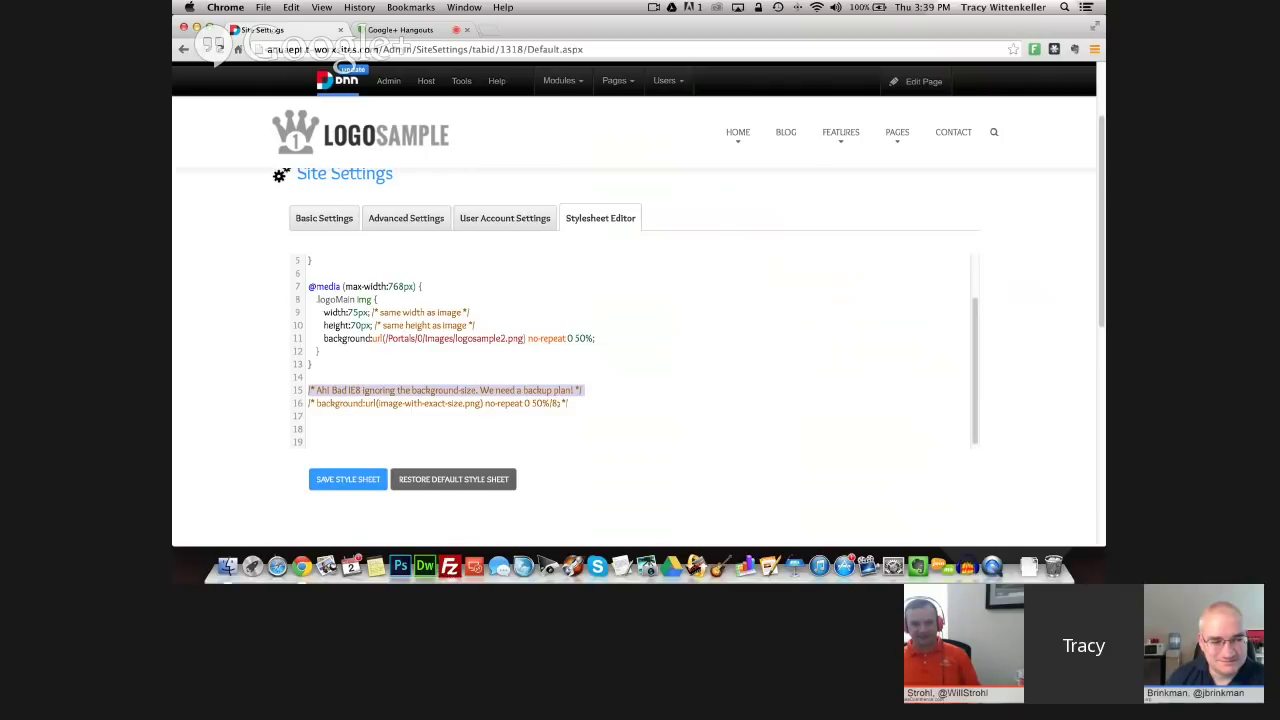
{"action": "mouse_move", "coordinate": [568, 403]}
{"action": "left_mouse_down"}
{"action": "mouse_move", "coordinate": [308, 403]}
{"action": "mouse_move", "coordinate": [551, 403]}
{"action": "left_mouse_up"}
{"action": "left_click", "coordinate": [371, 403]}
{"action": "left_click", "coordinate": [432, 403]}
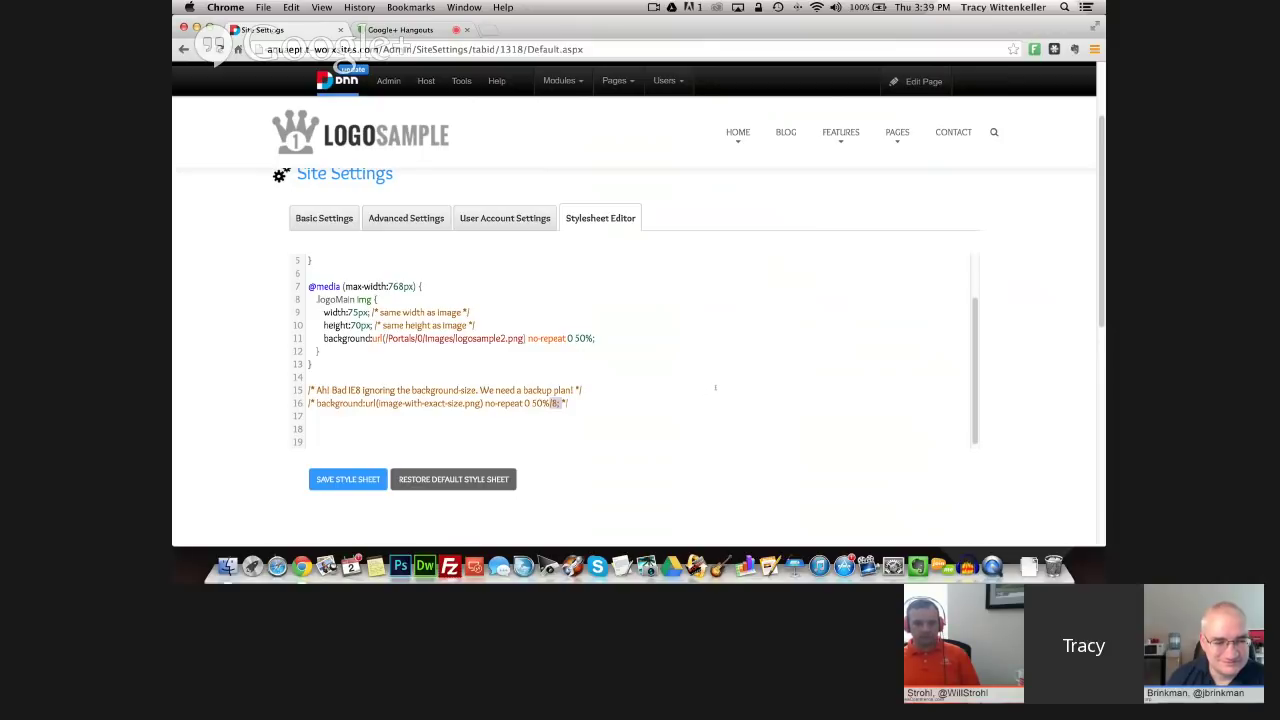
- Open the Home Simple page, return to the main Home page, and view its header and navigation menu
{"action": "scroll", "coordinate": [878, 239], "scroll_direction": "down", "scroll_amount": 1}
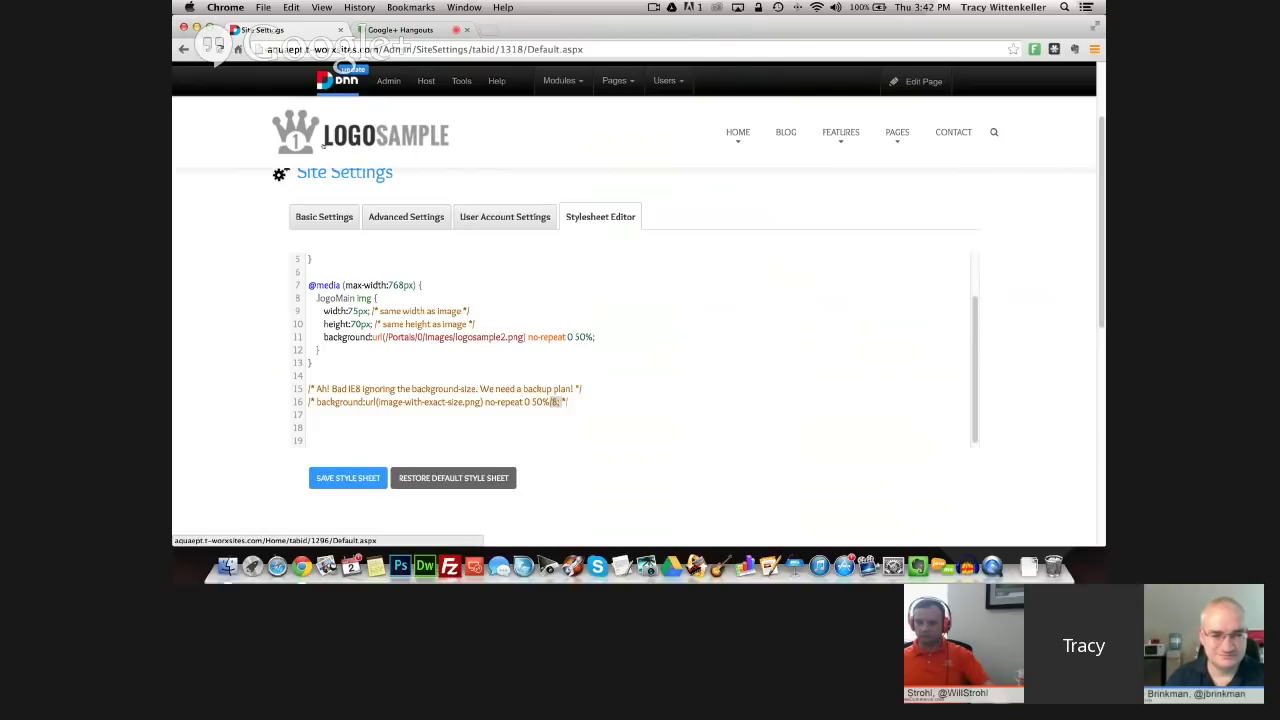
{"action": "mouse_move", "coordinate": [738, 135]}
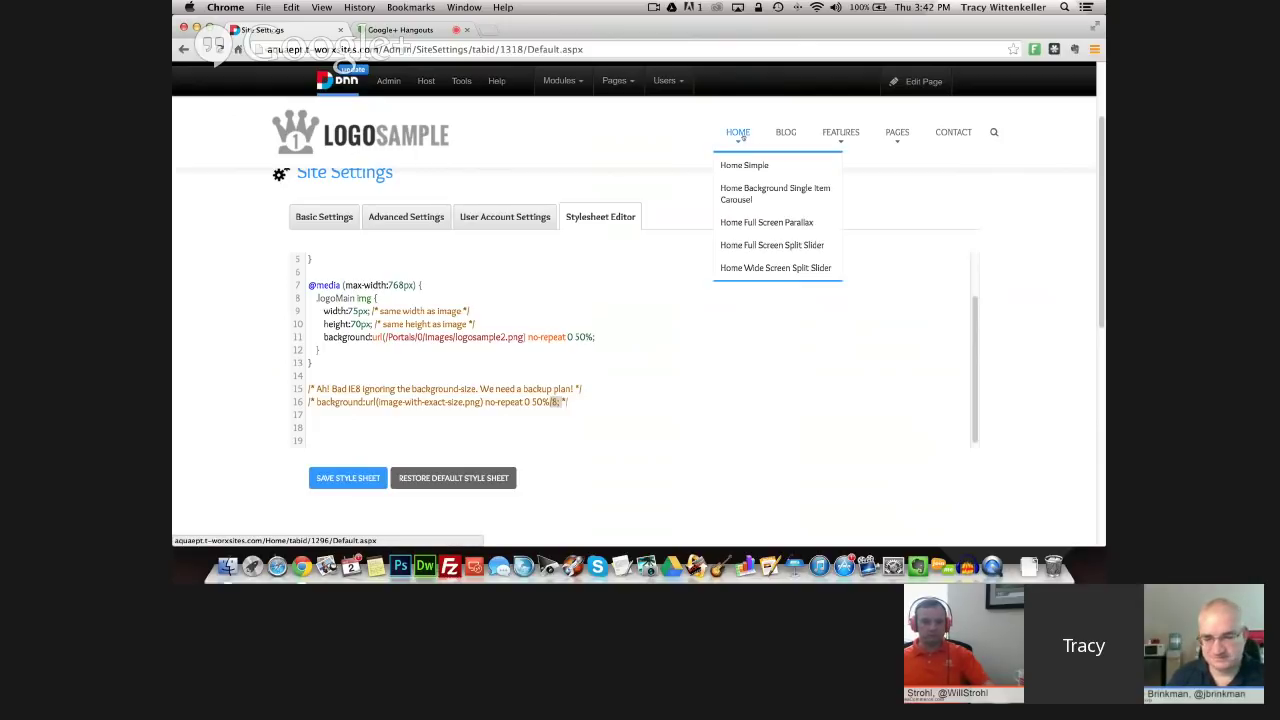
{"action": "left_click", "coordinate": [744, 165]}
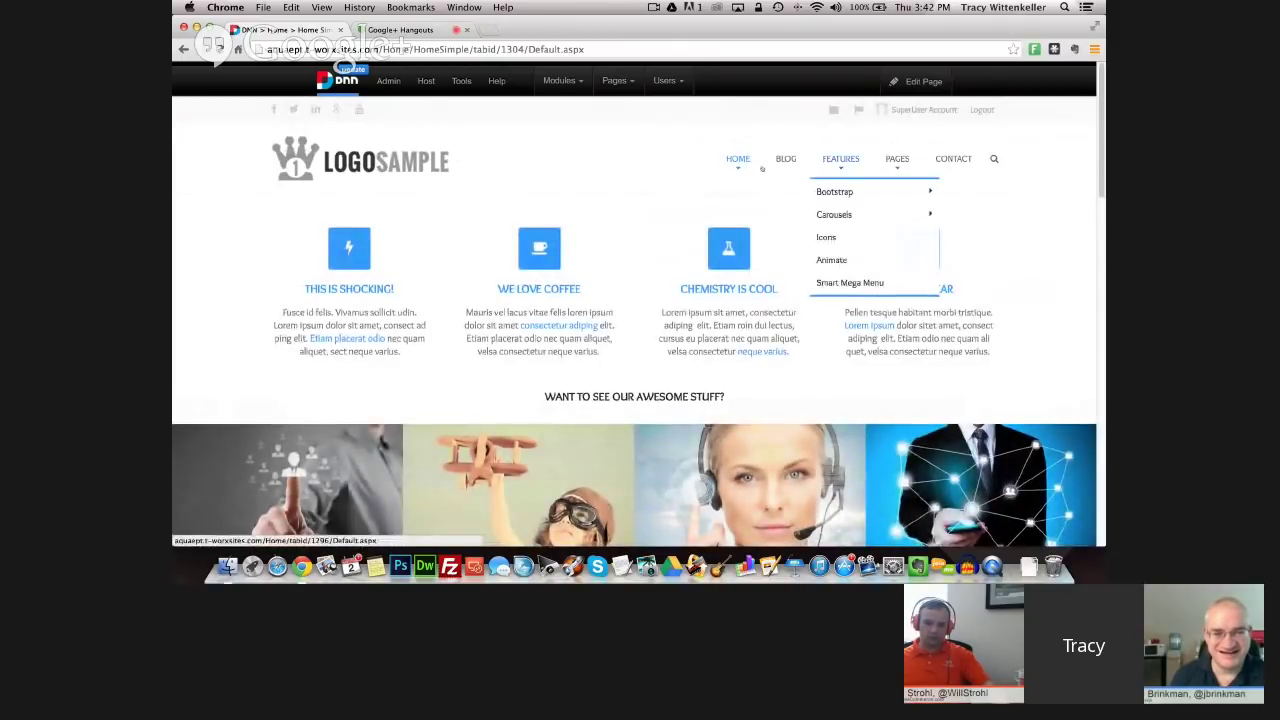
{"action": "left_click", "coordinate": [513, 166]}
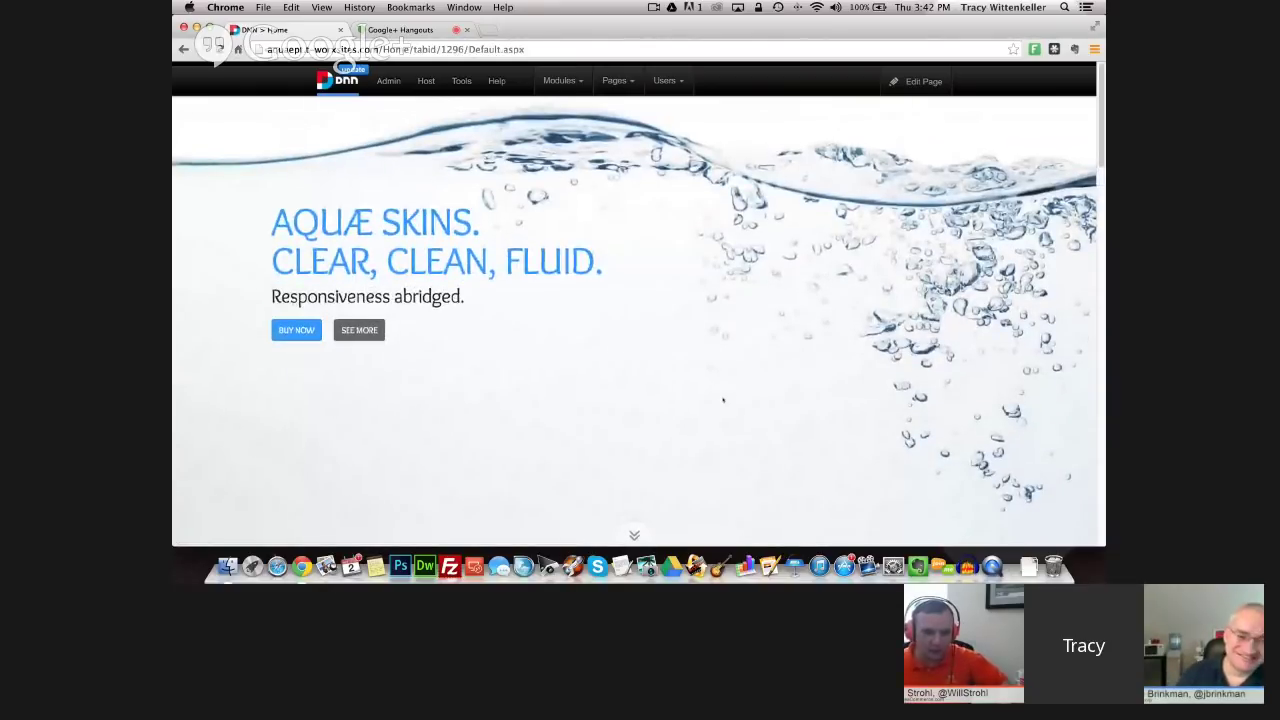
{"action": "scroll", "coordinate": [678, 434], "scroll_direction": "down", "scroll_amount": 5}
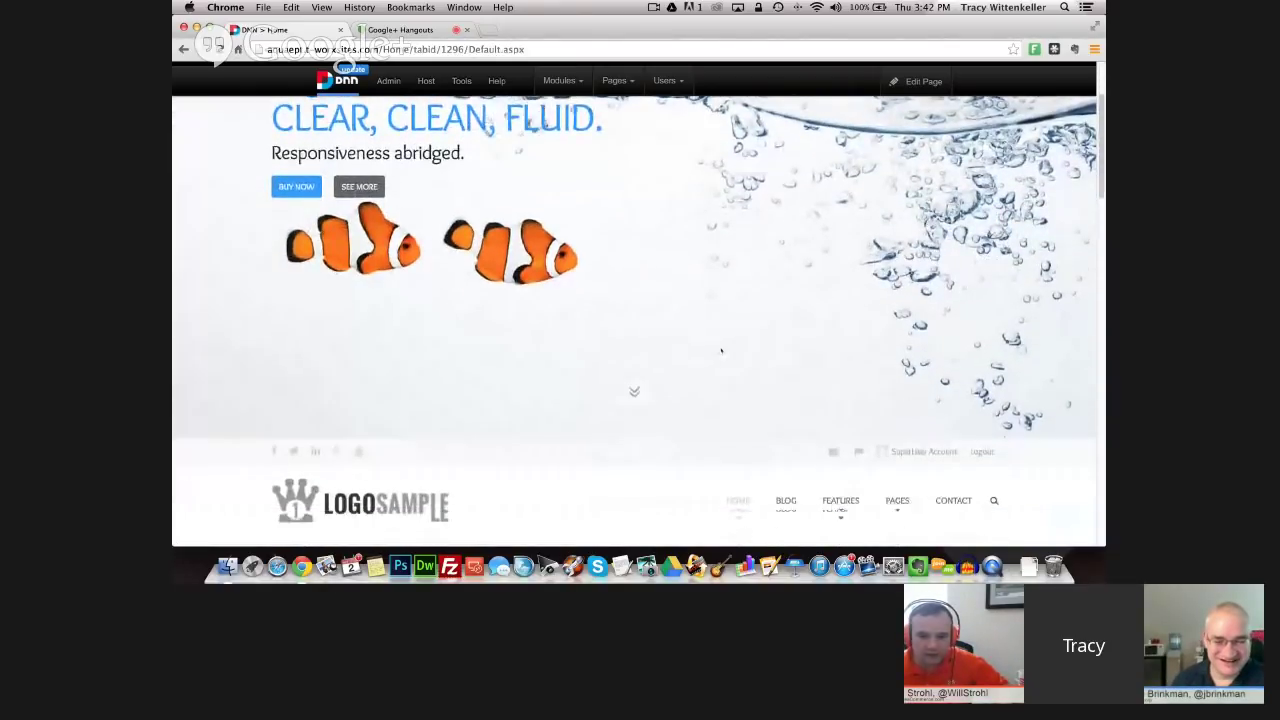
{"action": "scroll", "coordinate": [721, 350], "scroll_direction": "down", "scroll_amount": 4}
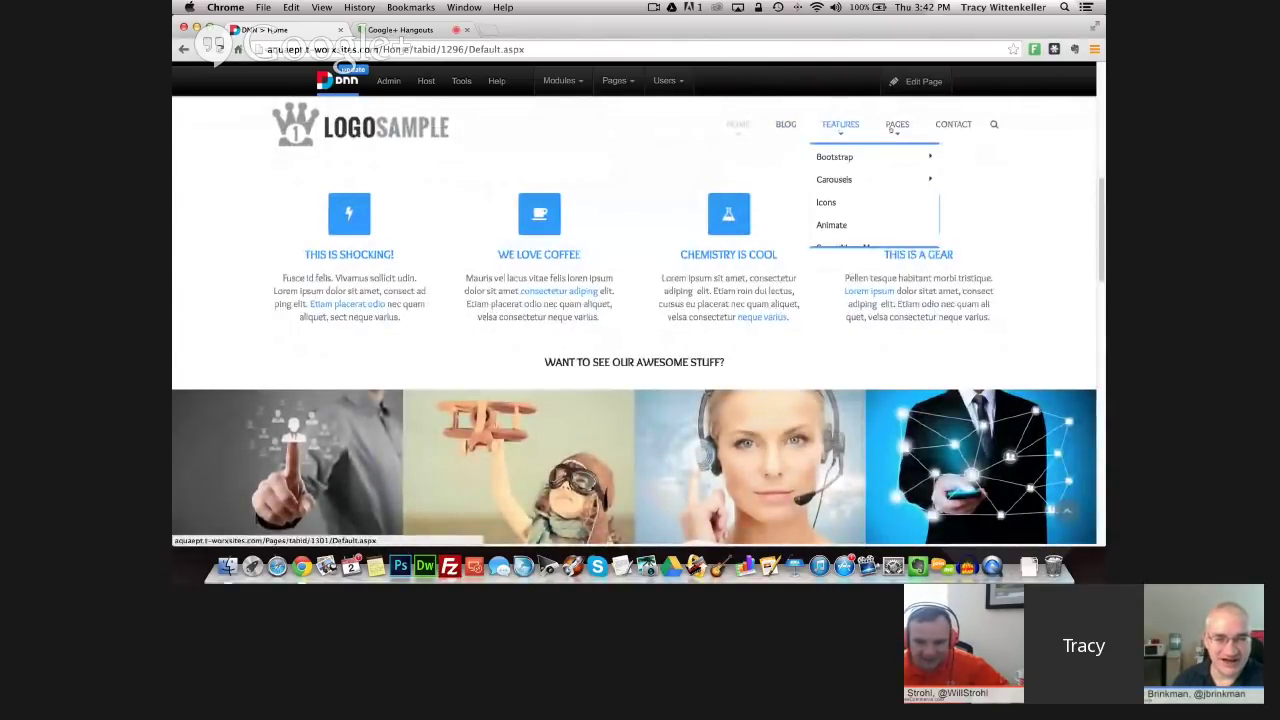
{"action": "mouse_move", "coordinate": [893, 131]}
- Load aquae.t-worxsites.com in a new browser tab and bring the demo site's header menu into view
{"action": "key", "text": "super+t"}
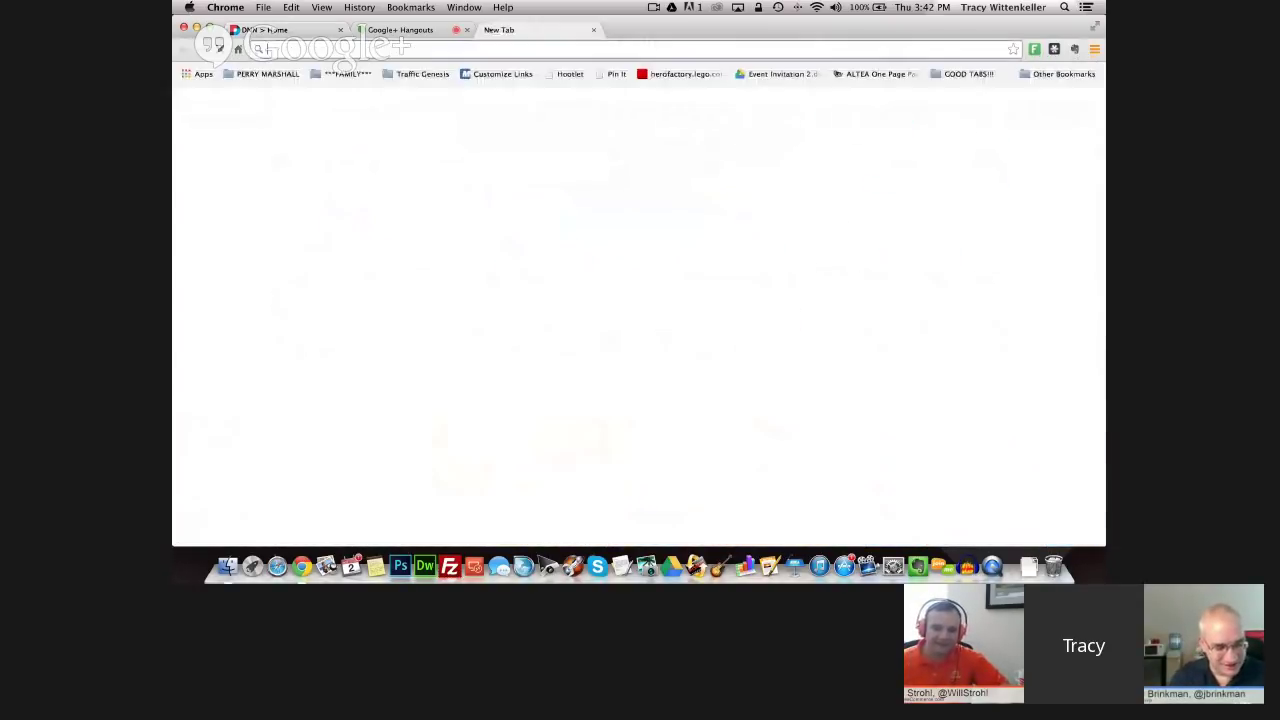
{"action": "type", "text": "aquae.t-worxsites.com"}
{"action": "key", "text": "Return"}
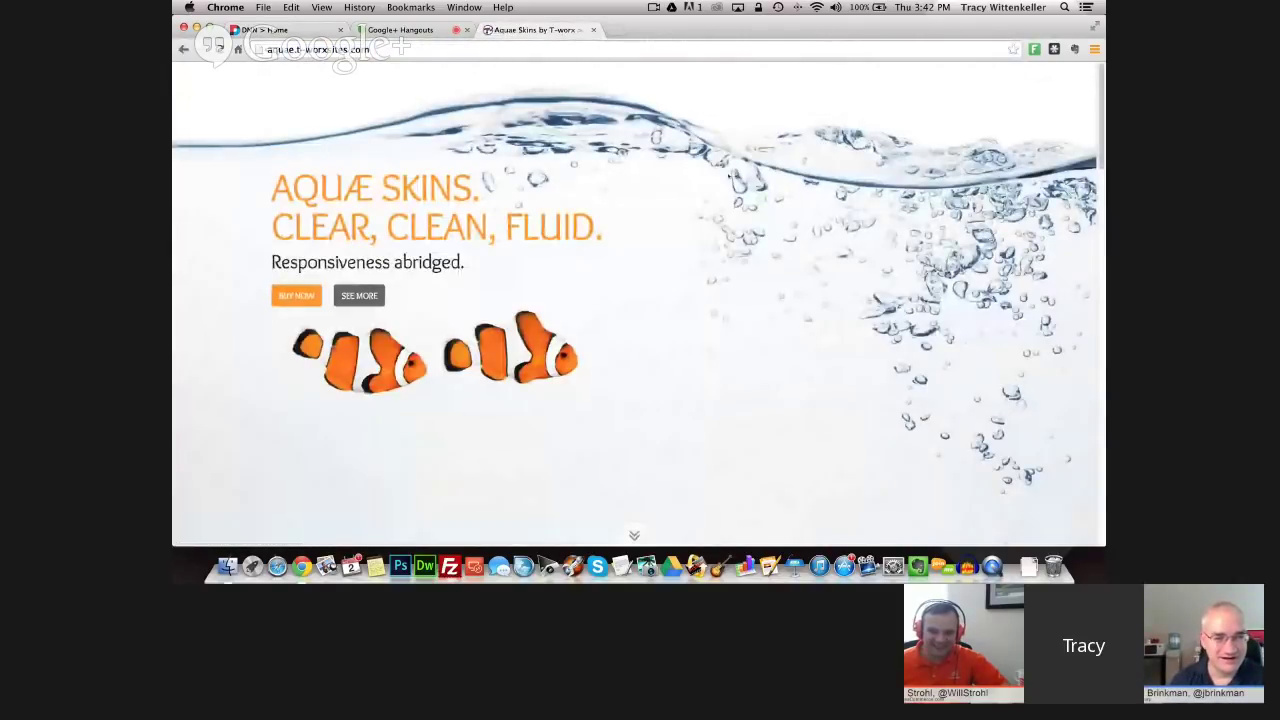
{"action": "scroll", "coordinate": [700, 330], "scroll_direction": "down", "scroll_amount": 5}
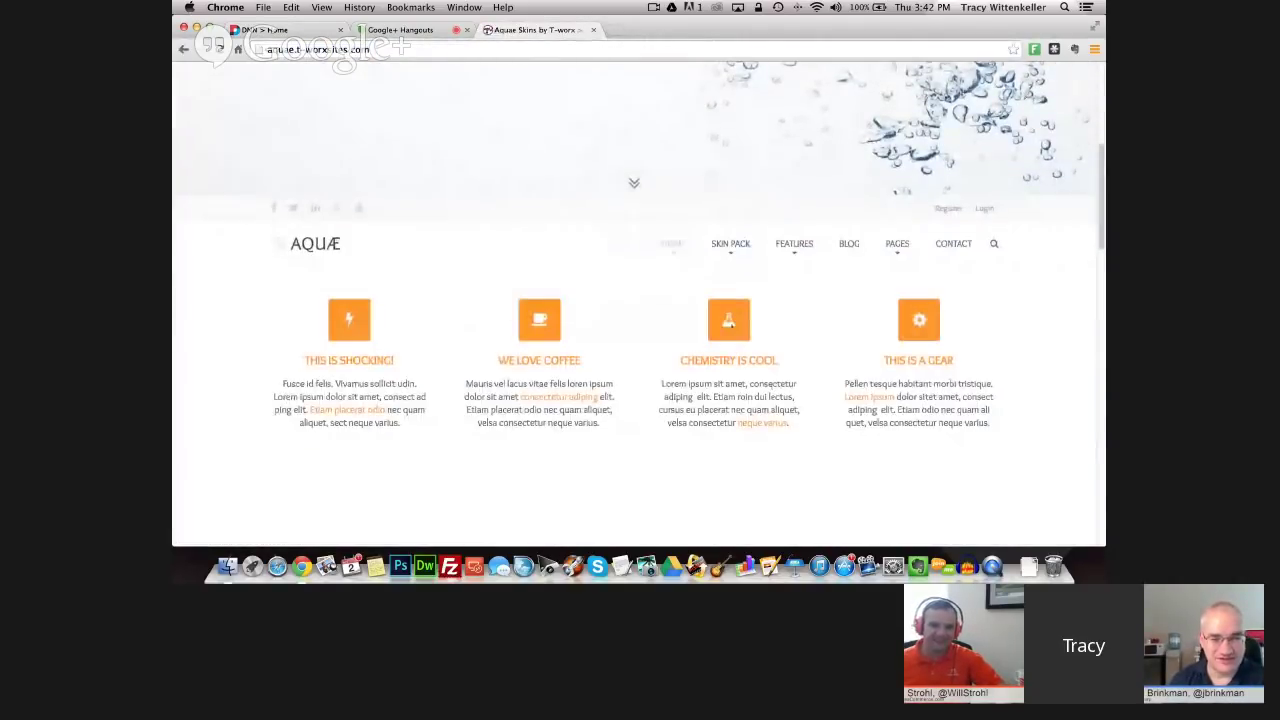
{"action": "scroll", "coordinate": [800, 235], "scroll_direction": "down", "scroll_amount": 3}
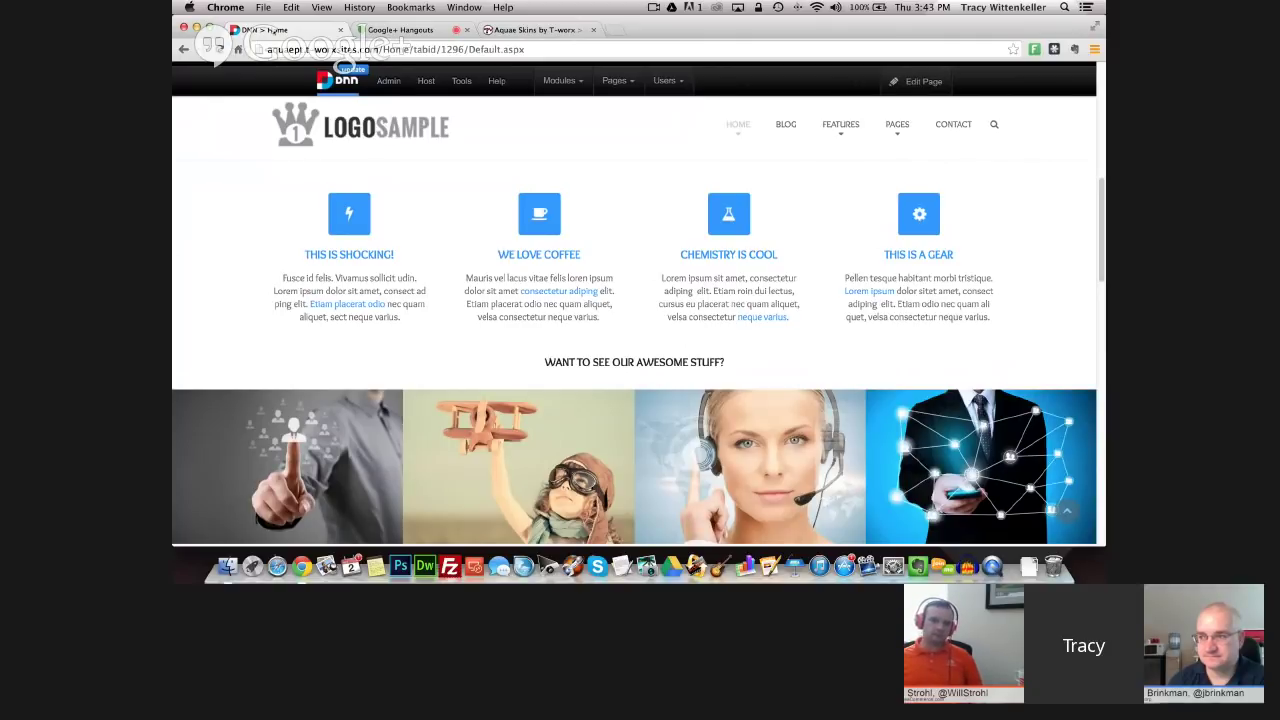
- Compare the demo site's Skin Pack mega menu with its standard Features dropdown
{"action": "left_click", "coordinate": [524, 31]}
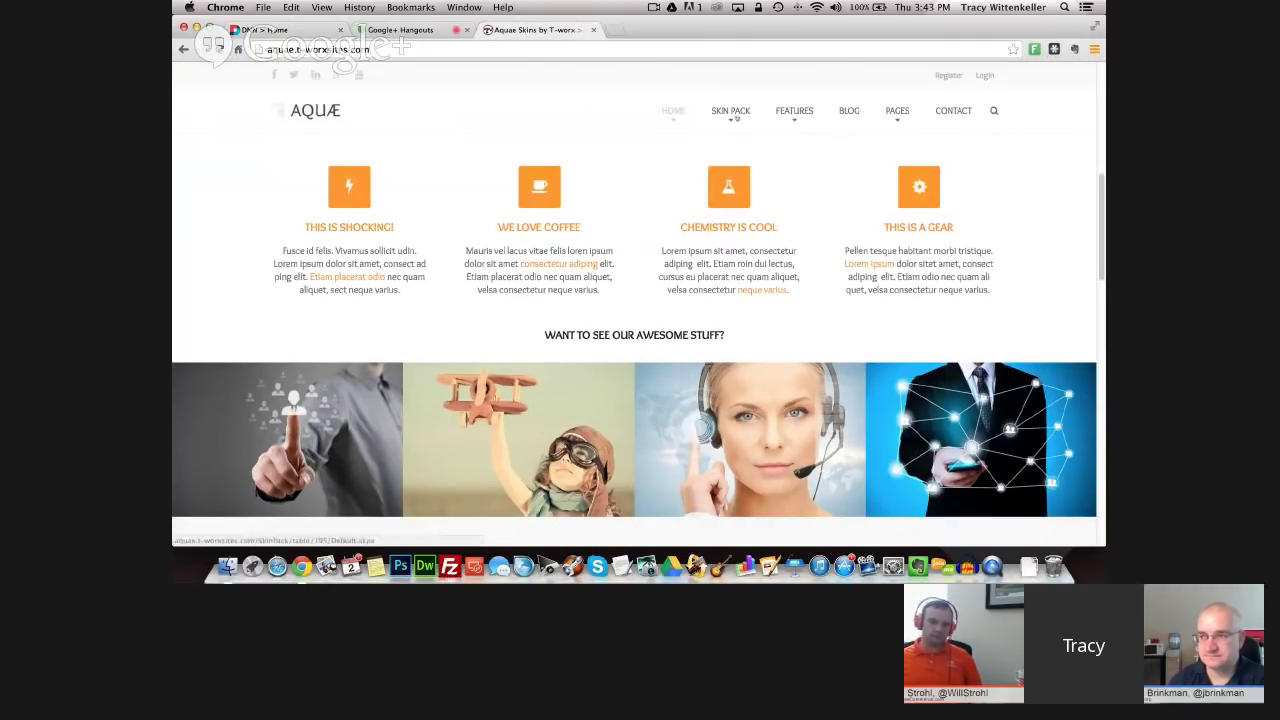
{"action": "mouse_move", "coordinate": [730, 110]}
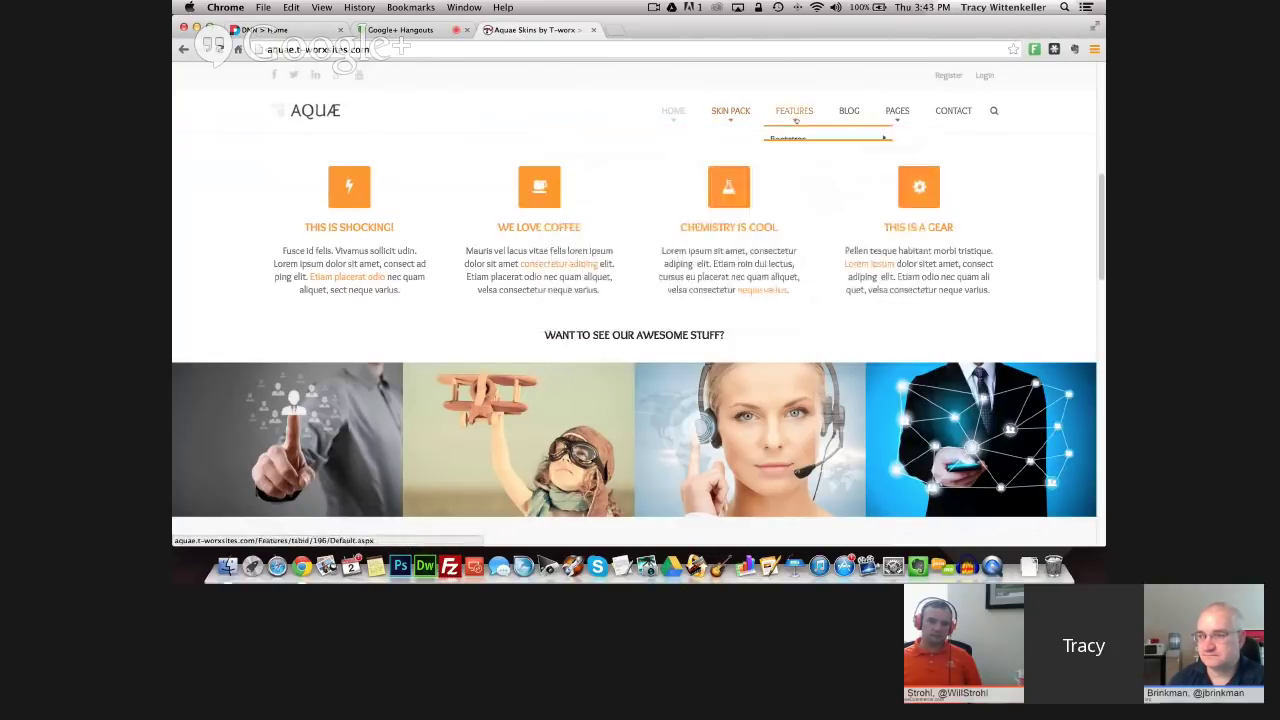
{"action": "mouse_move", "coordinate": [794, 114]}
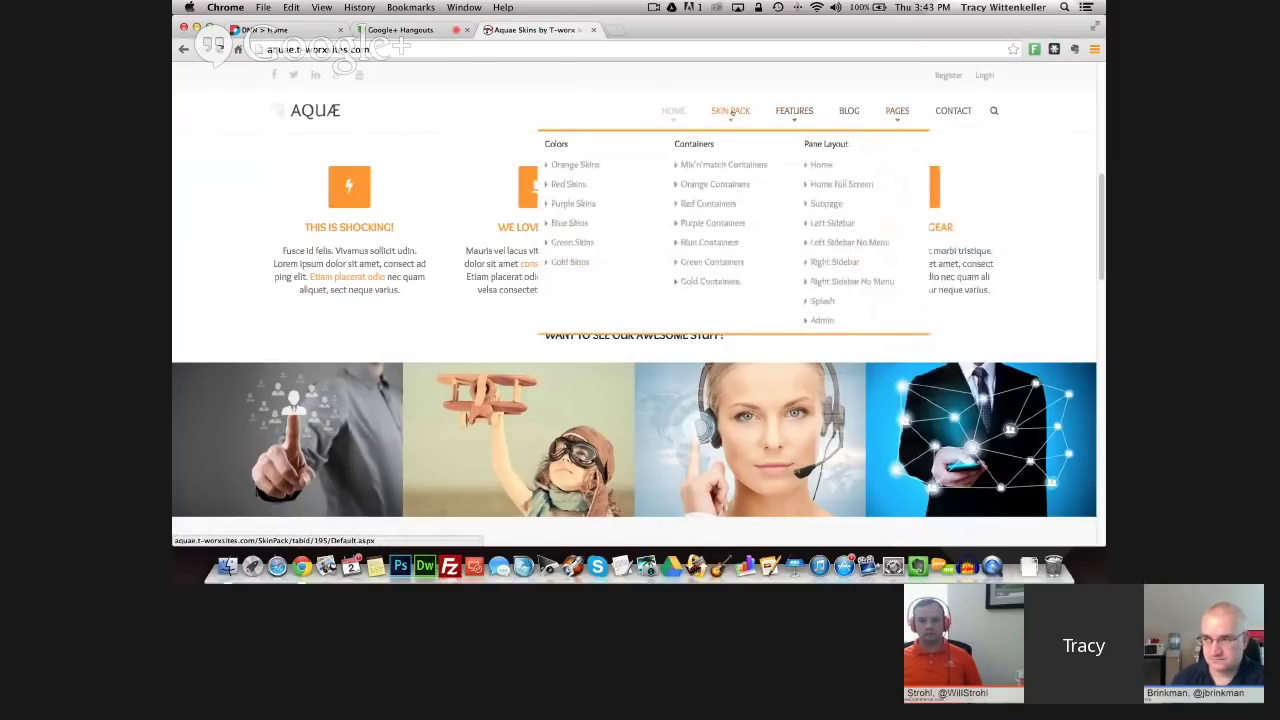
- Return to the DNN Home page, put it into edit mode, and go to its footer modules
{"action": "left_click", "coordinate": [262, 30]}
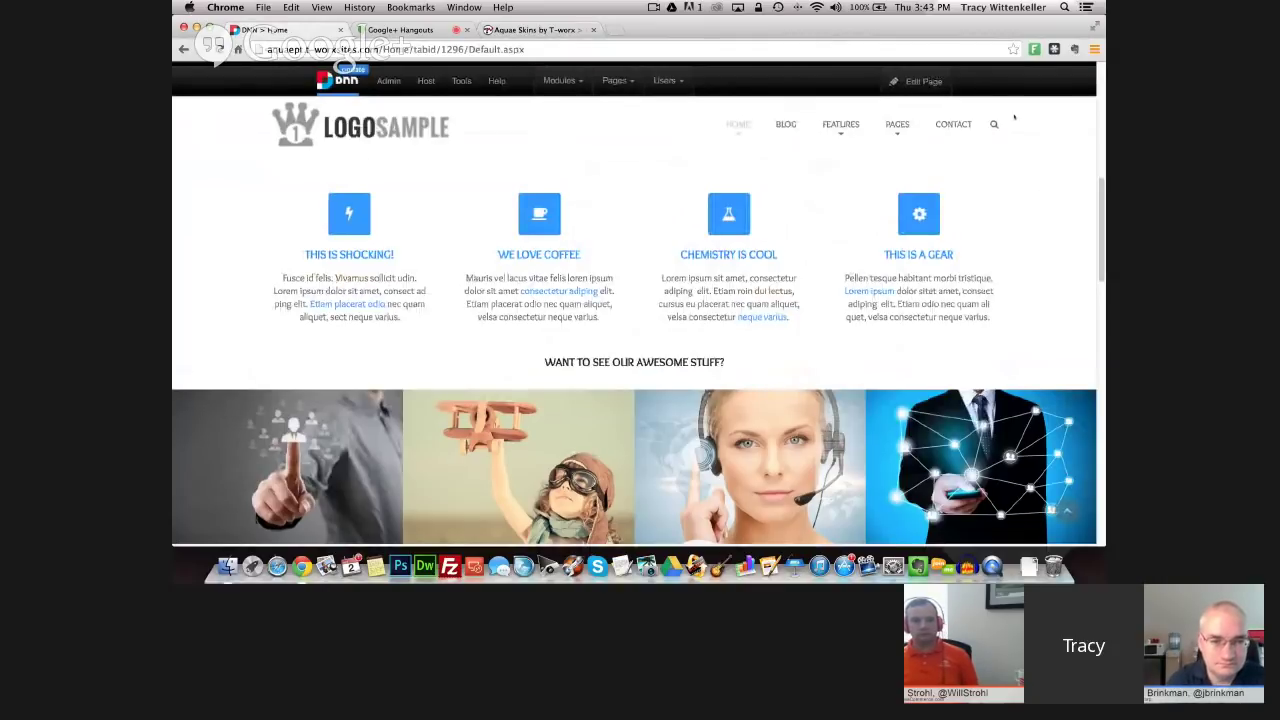
{"action": "scroll", "coordinate": [887, 174], "scroll_direction": "up", "scroll_amount": 10}
{"action": "scroll", "coordinate": [887, 174], "scroll_direction": "down", "scroll_amount": 5}
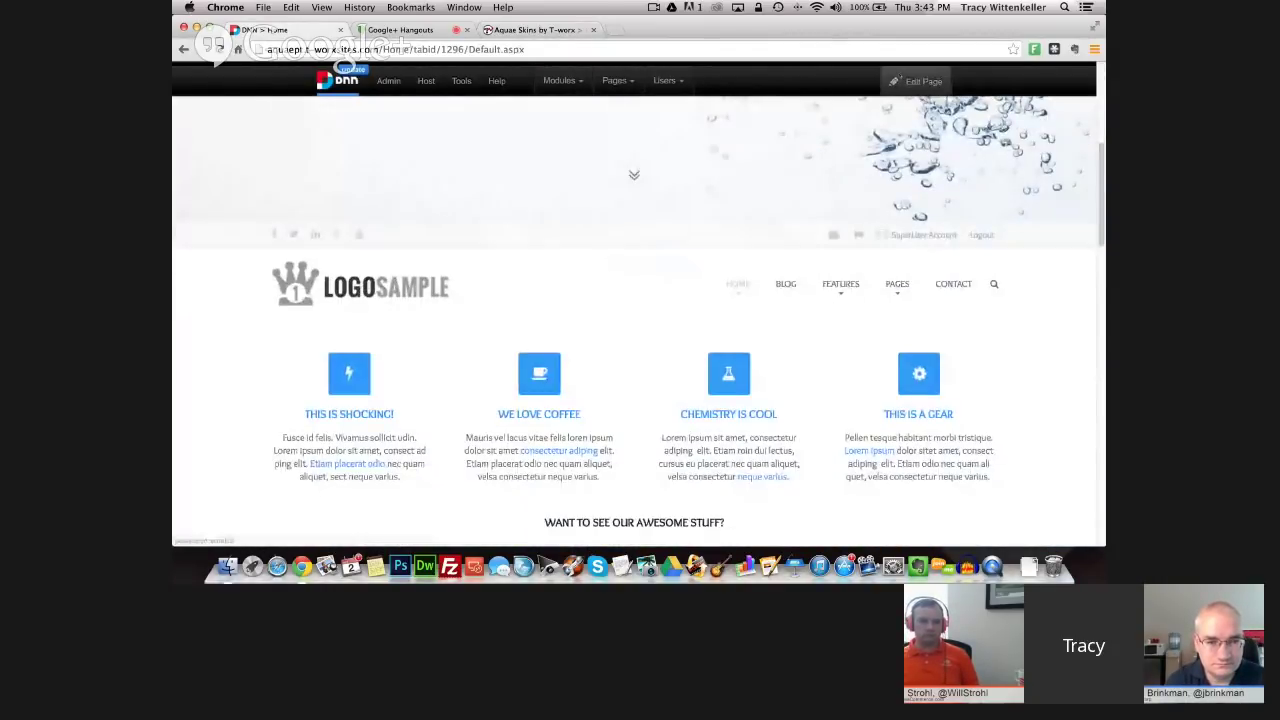
{"action": "mouse_move", "coordinate": [915, 81]}
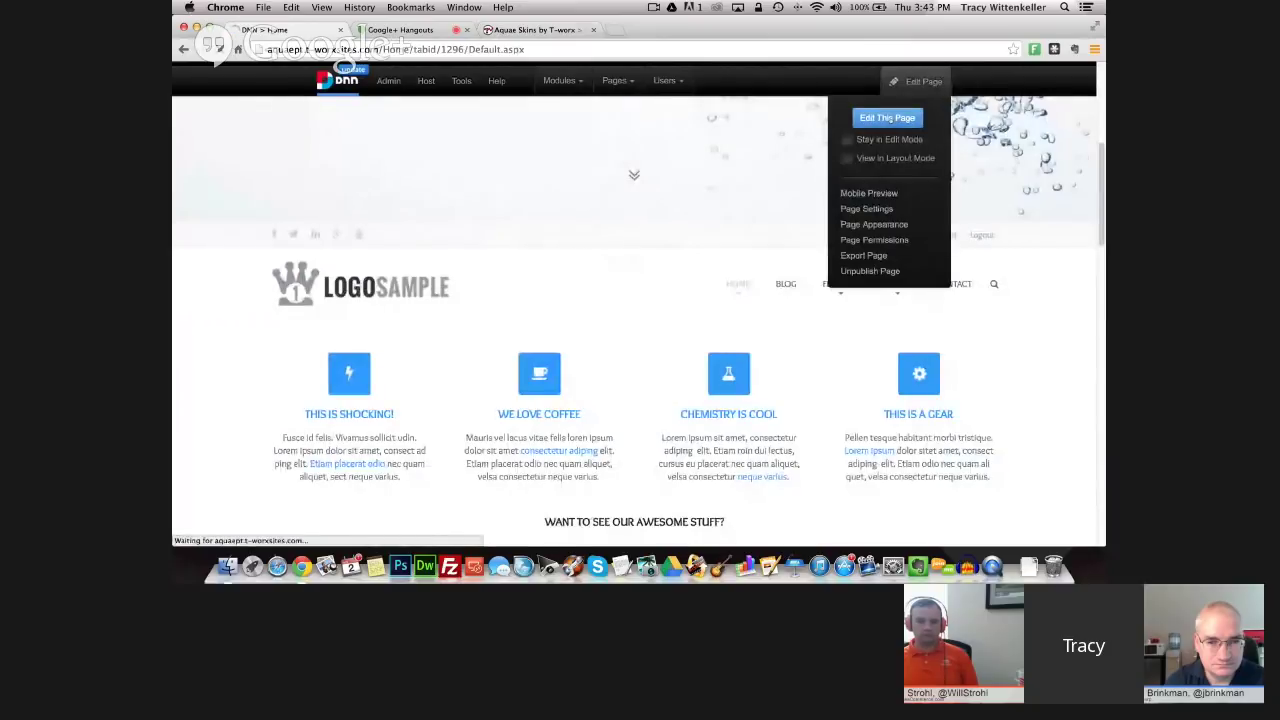
{"action": "left_click", "coordinate": [887, 118]}
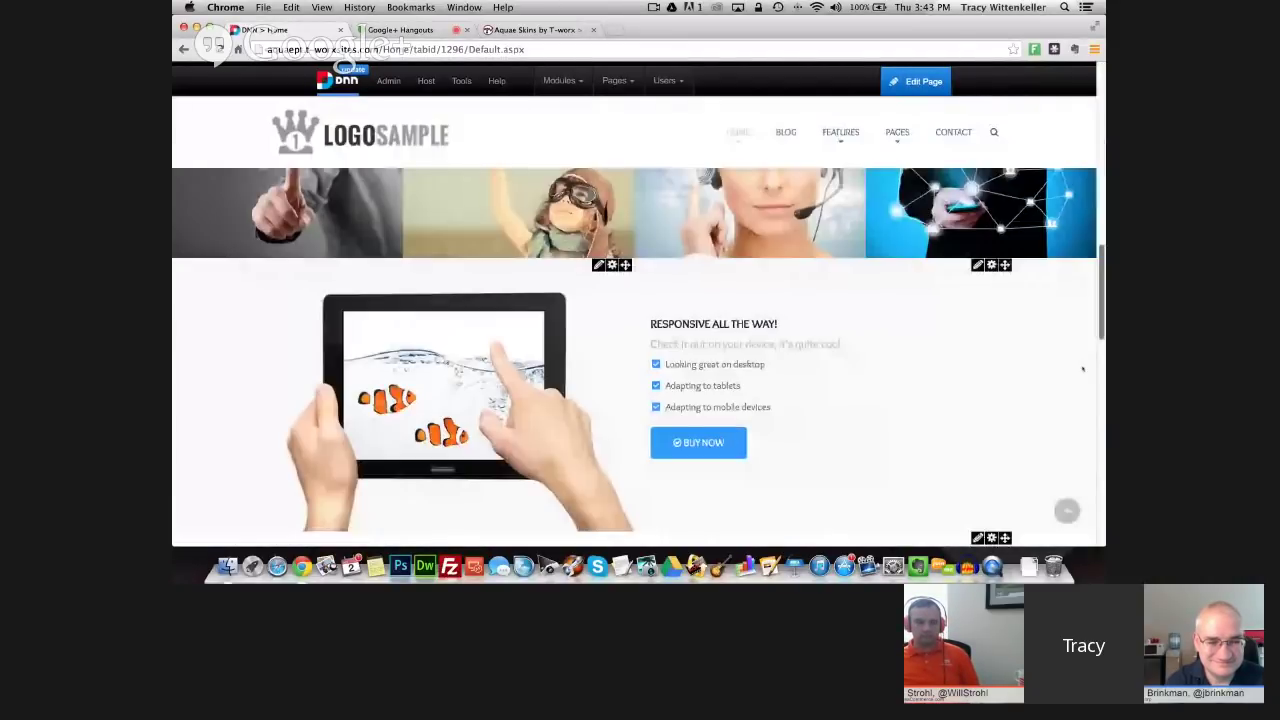
{"action": "scroll", "coordinate": [1082, 370], "scroll_direction": "down", "scroll_amount": 10}
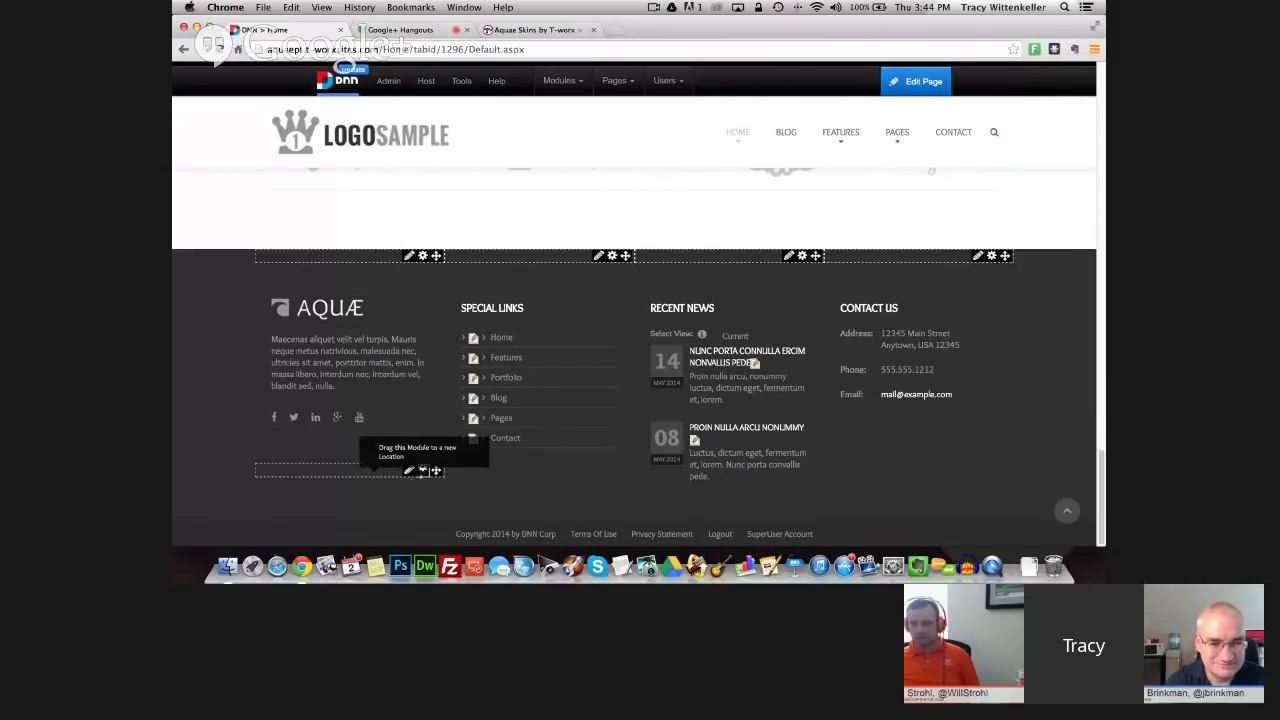
- Open the settings of the HTML module below the footer's social links and expand the Advanced Settings of its Module Settings
{"action": "mouse_move", "coordinate": [422, 470]}
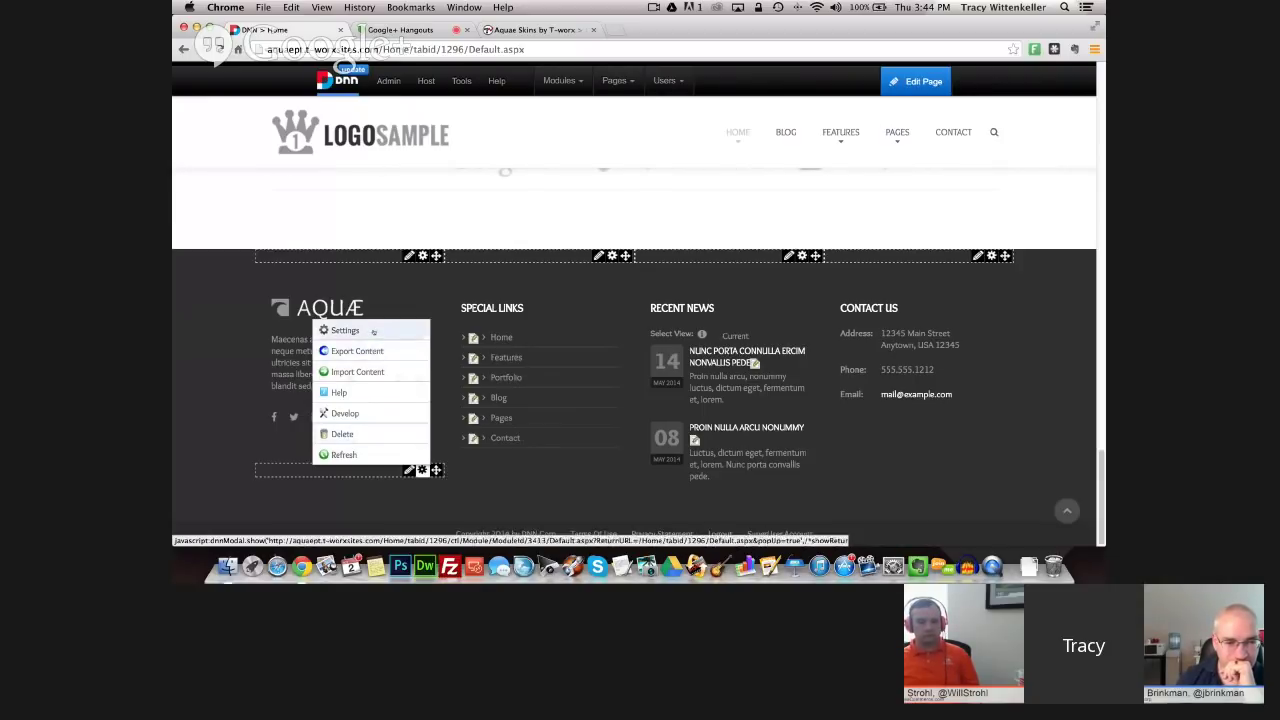
{"action": "left_click", "coordinate": [373, 331]}
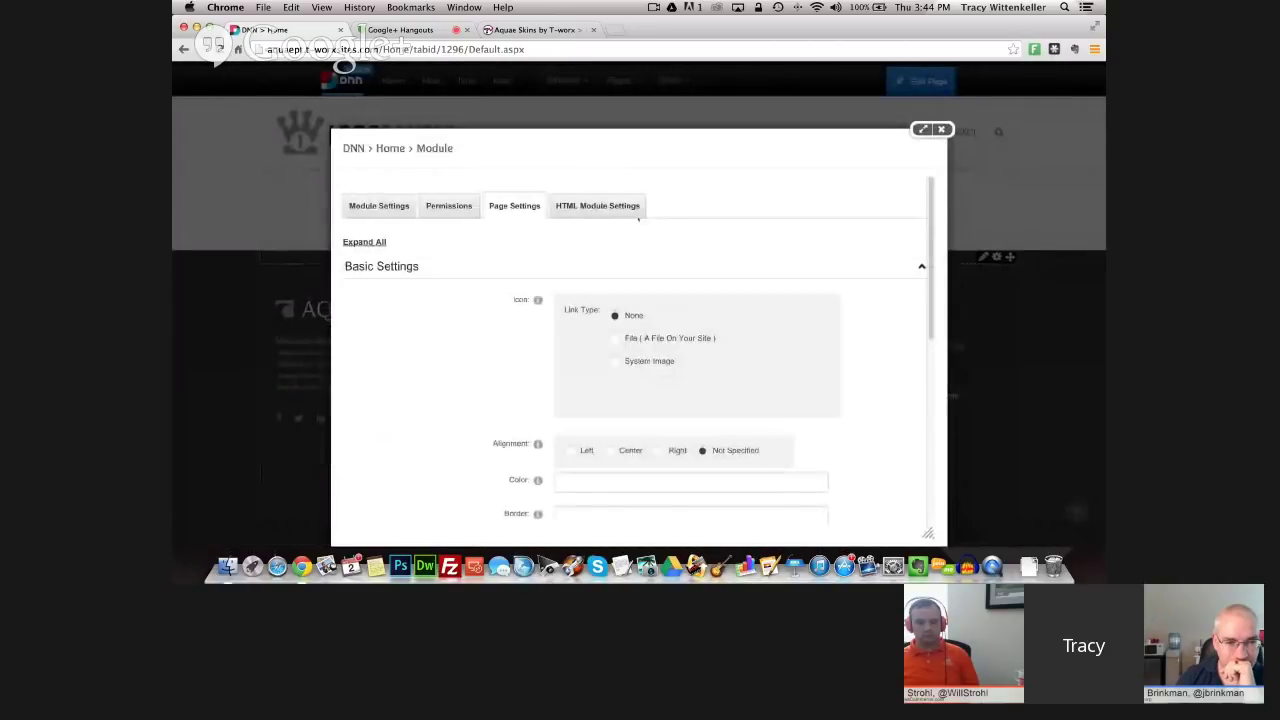
{"action": "scroll", "coordinate": [882, 296], "scroll_direction": "down", "scroll_amount": 5}
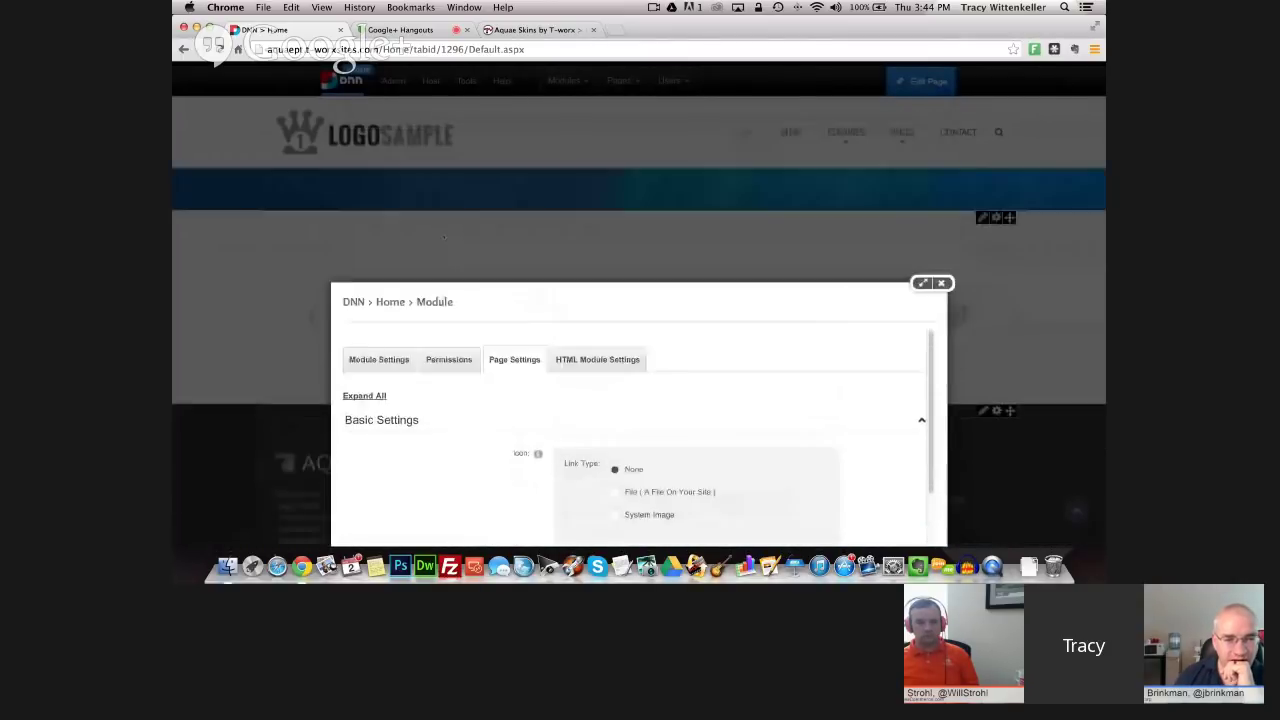
{"action": "scroll", "coordinate": [726, 396], "scroll_direction": "down", "scroll_amount": 2}
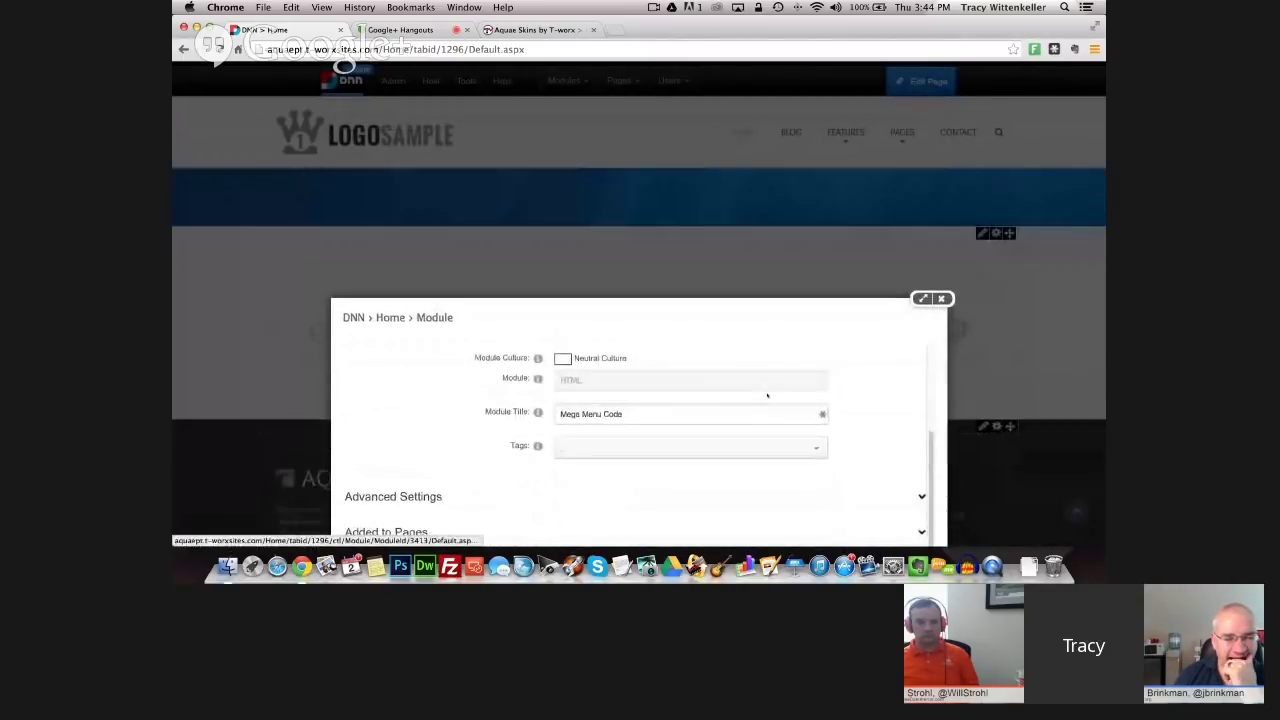
{"action": "left_click", "coordinate": [545, 326]}
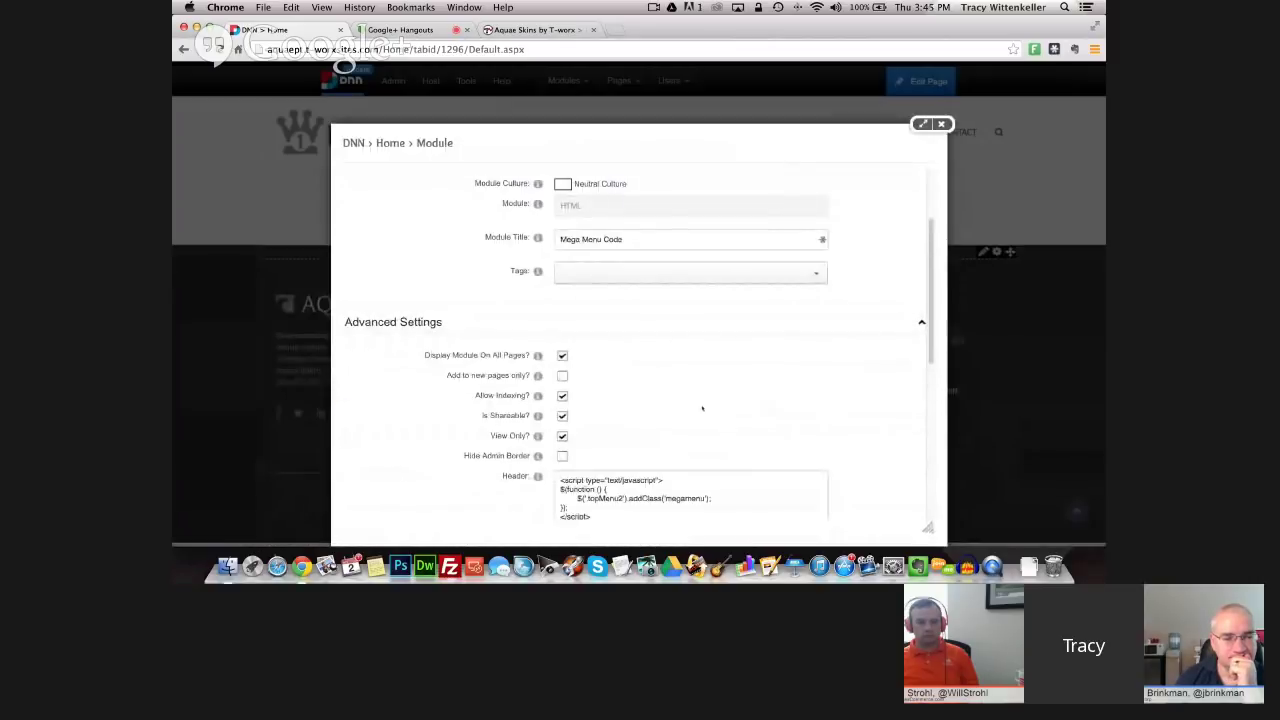
{"action": "scroll", "coordinate": [730, 436], "scroll_direction": "down", "scroll_amount": 2}
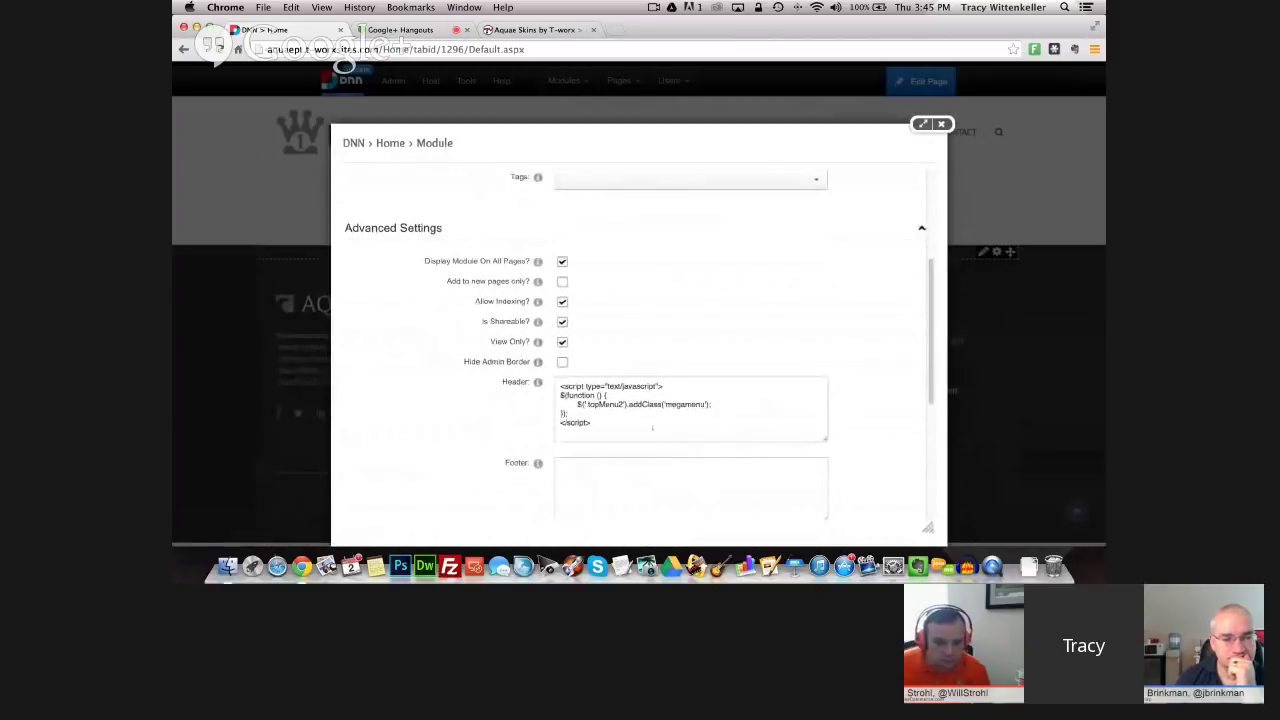
- Highlight the Header field's script, glance at the Aquae demo site, and highlight the '.topMenu2' selector in the script
{"action": "left_click_drag", "start_coordinate": [591, 423], "coordinate": [560, 386]}
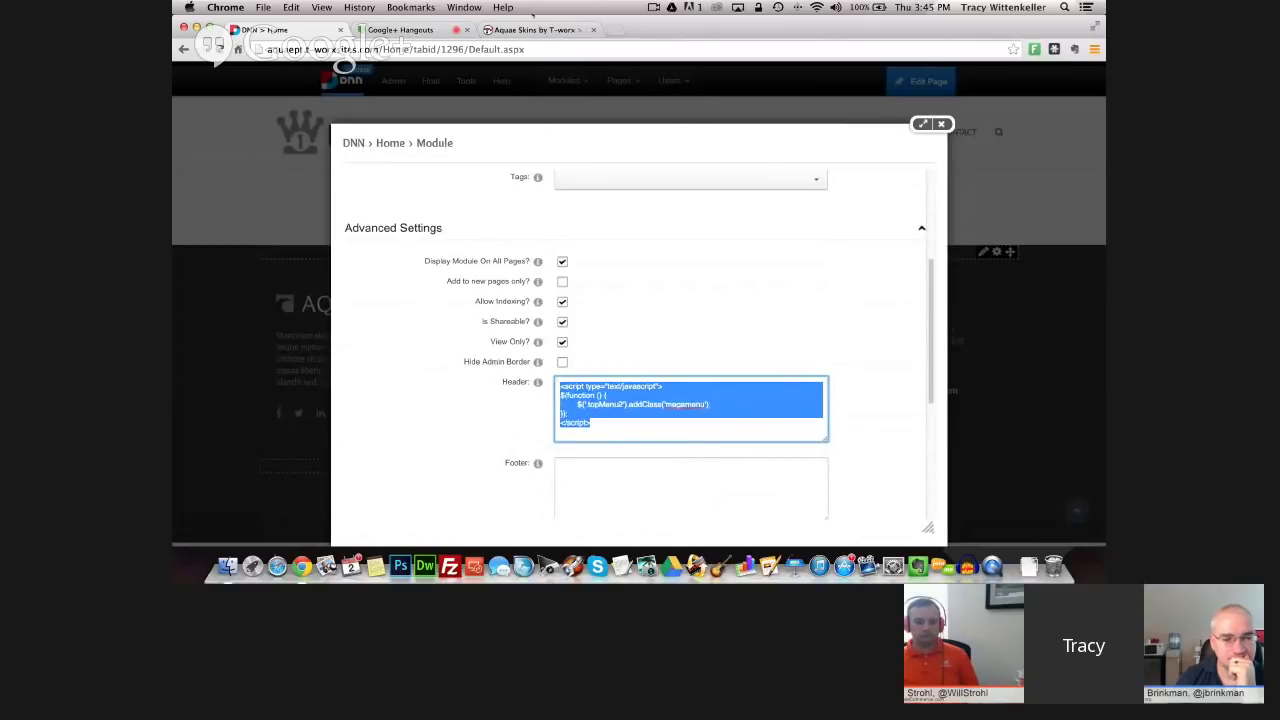
{"action": "left_click", "coordinate": [541, 30]}
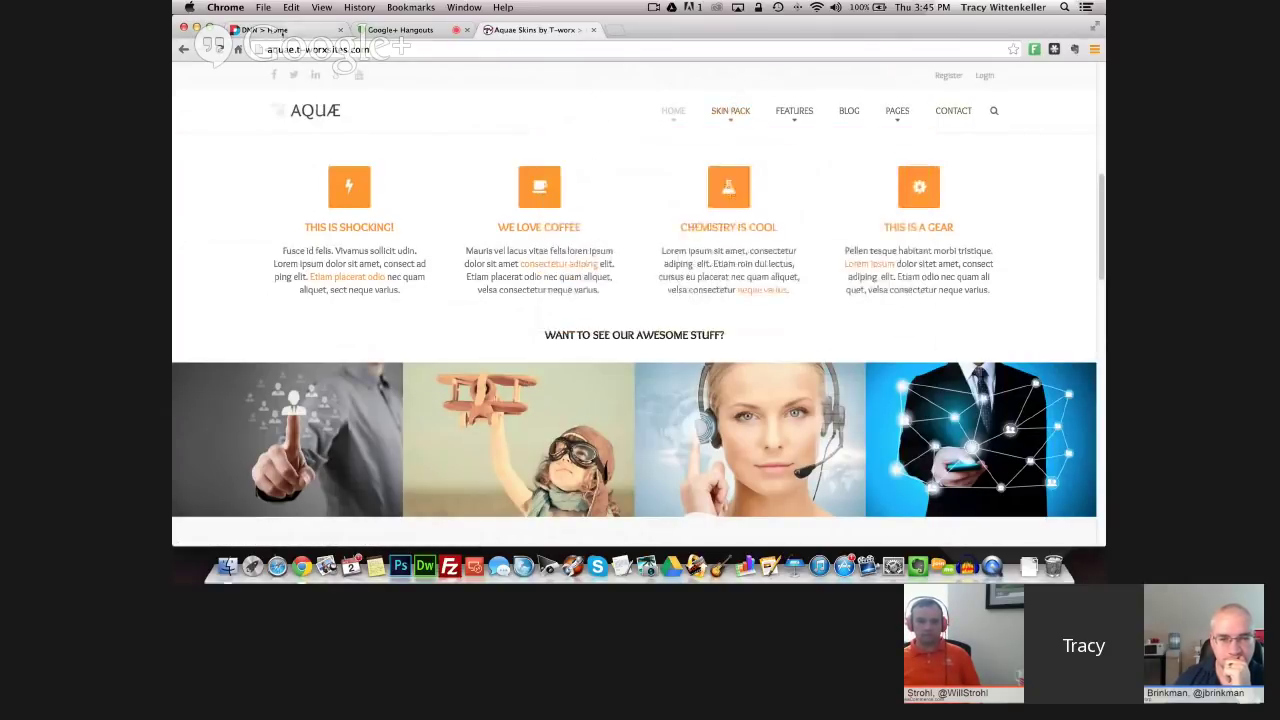
{"action": "left_click", "coordinate": [263, 29]}
{"action": "scroll", "coordinate": [648, 397], "scroll_direction": "down", "scroll_amount": 1}
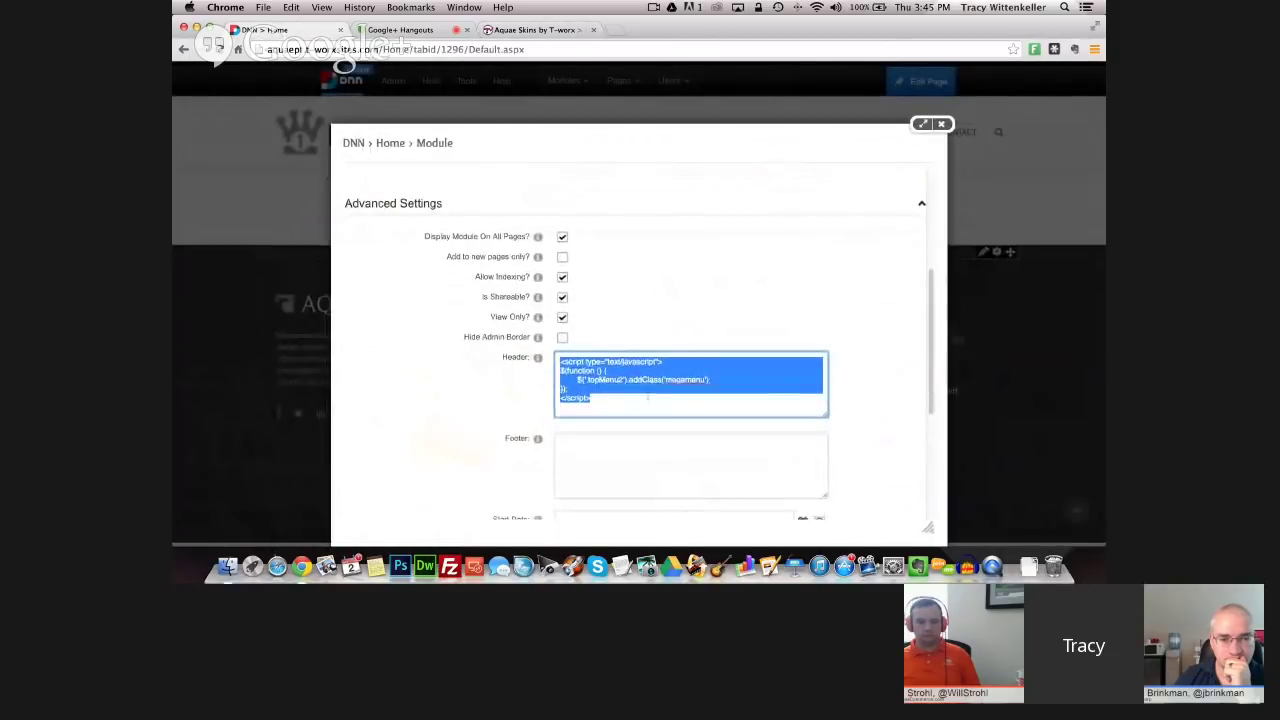
{"action": "left_click", "coordinate": [690, 405]}
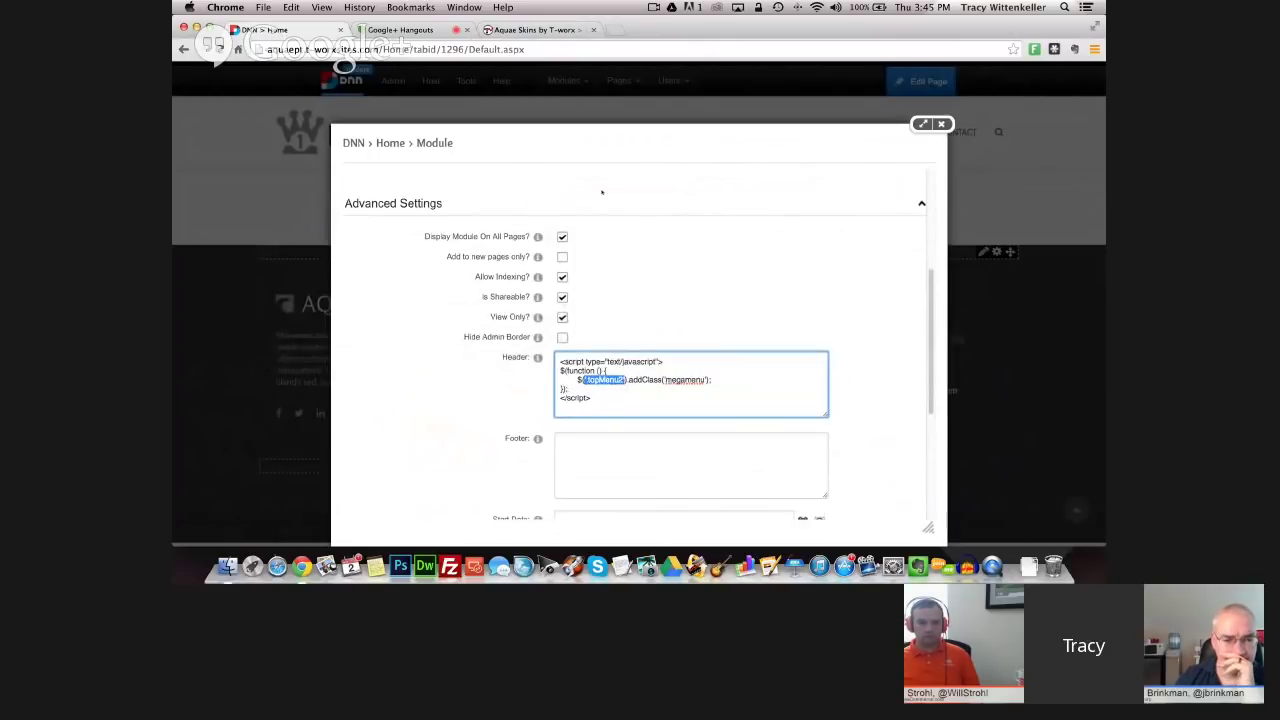
- Highlight the whole Header script again and show the Skin Pack mega menu on the Aquae demo site
{"action": "key", "text": "shift+Up"}
{"action": "key", "text": "shift+Up"}
{"action": "key", "text": "shift+Up"}
{"action": "key", "text": "shift+Up"}
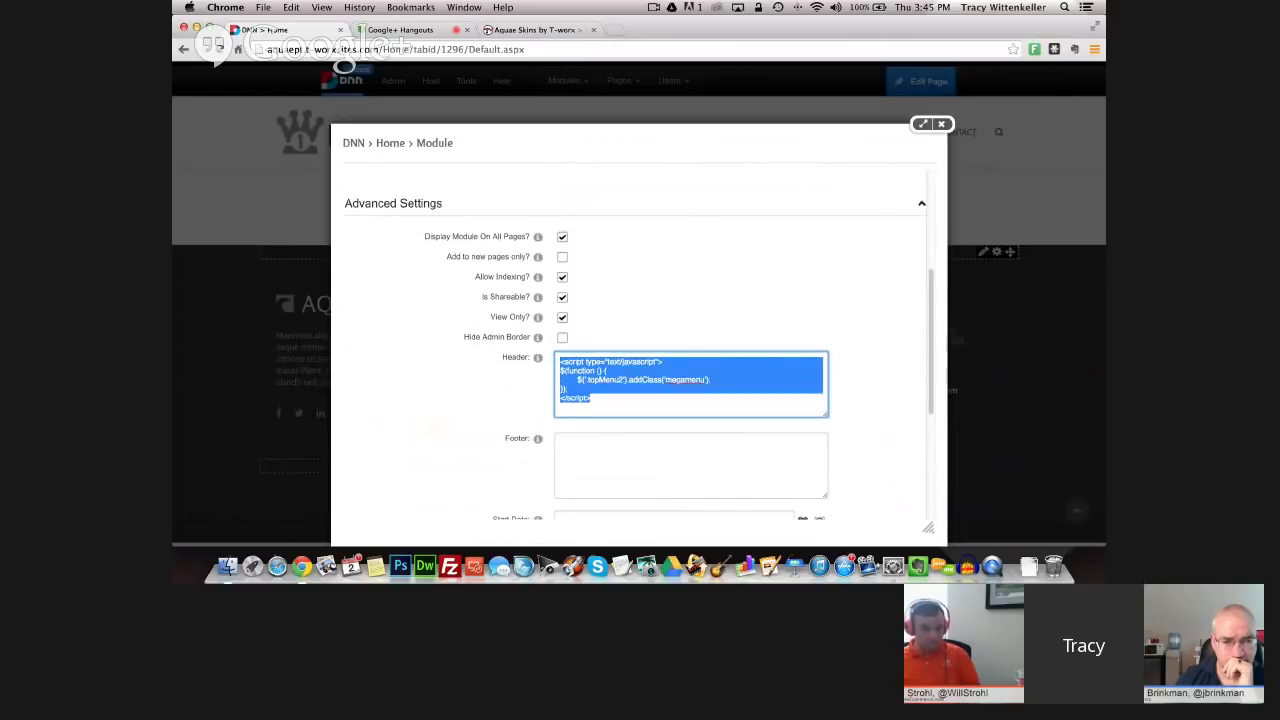
{"action": "left_click", "coordinate": [530, 29]}
{"action": "mouse_move", "coordinate": [728, 118]}
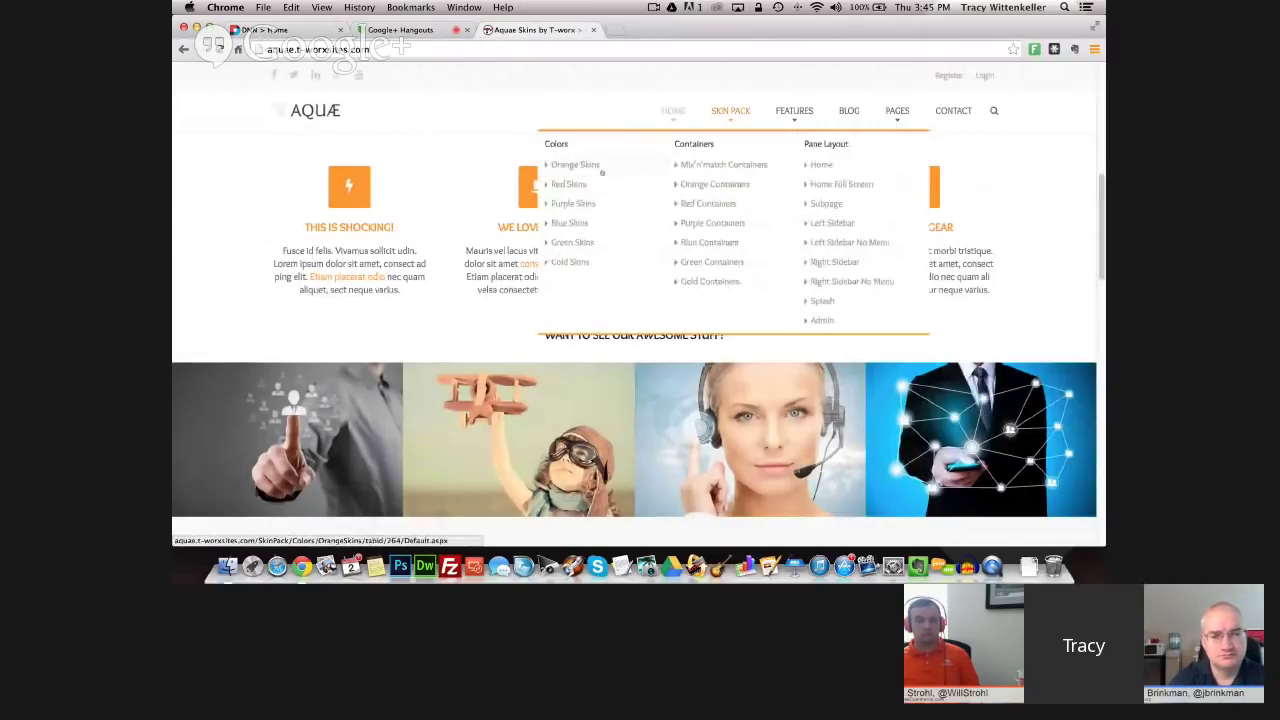
- Point out the topMenu2 selector in the Header script, show the demo site's Pages dropdown, and return to the module settings
{"action": "key", "text": "super+1"}
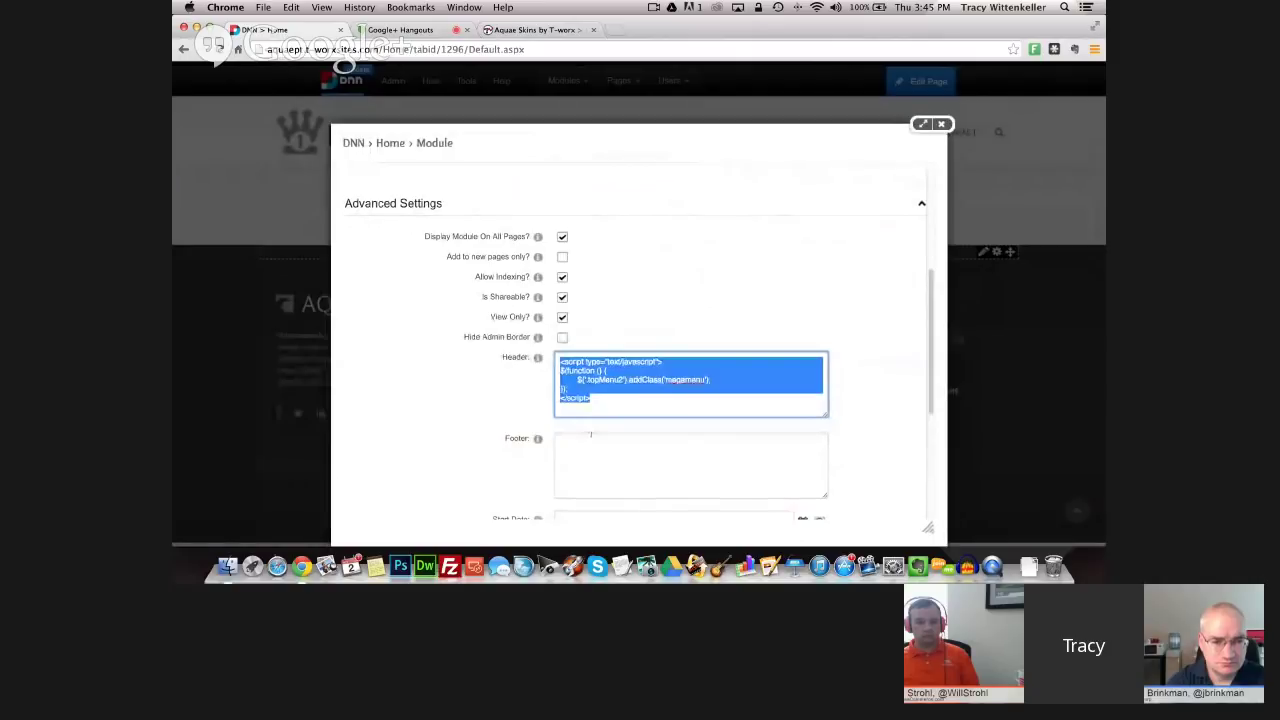
{"action": "left_click", "coordinate": [623, 380]}
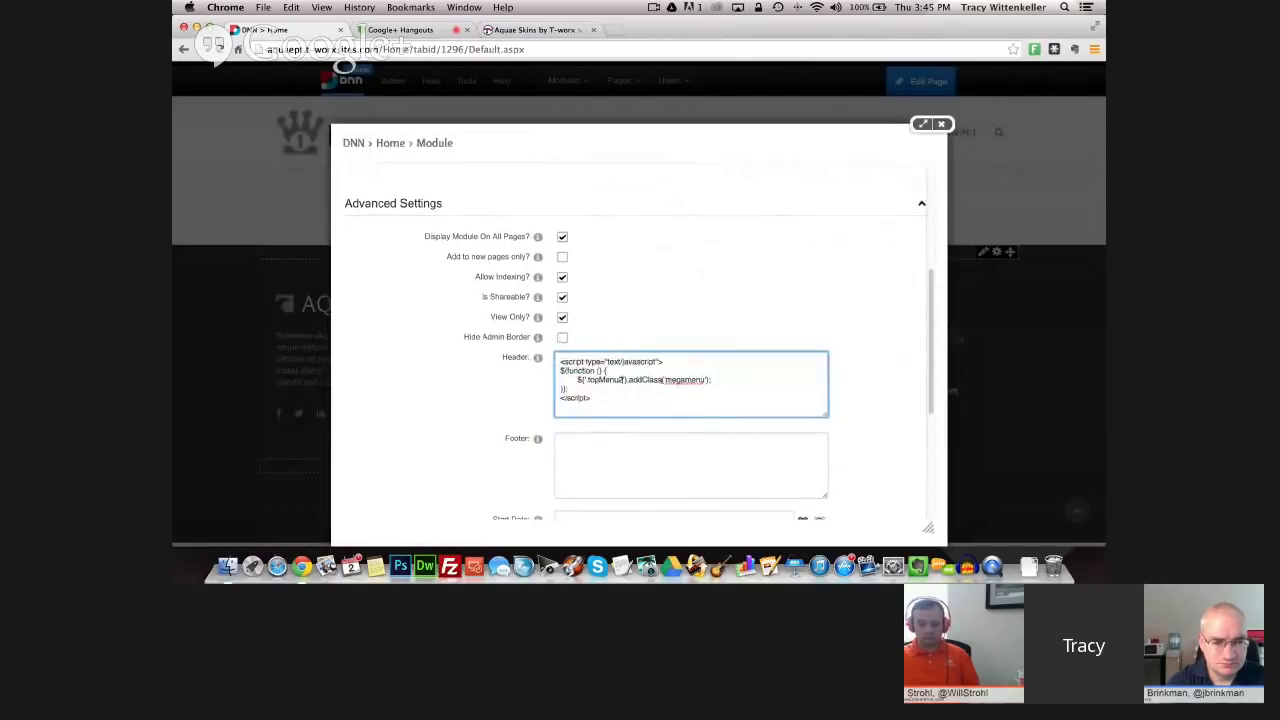
{"action": "key", "text": "super+3"}
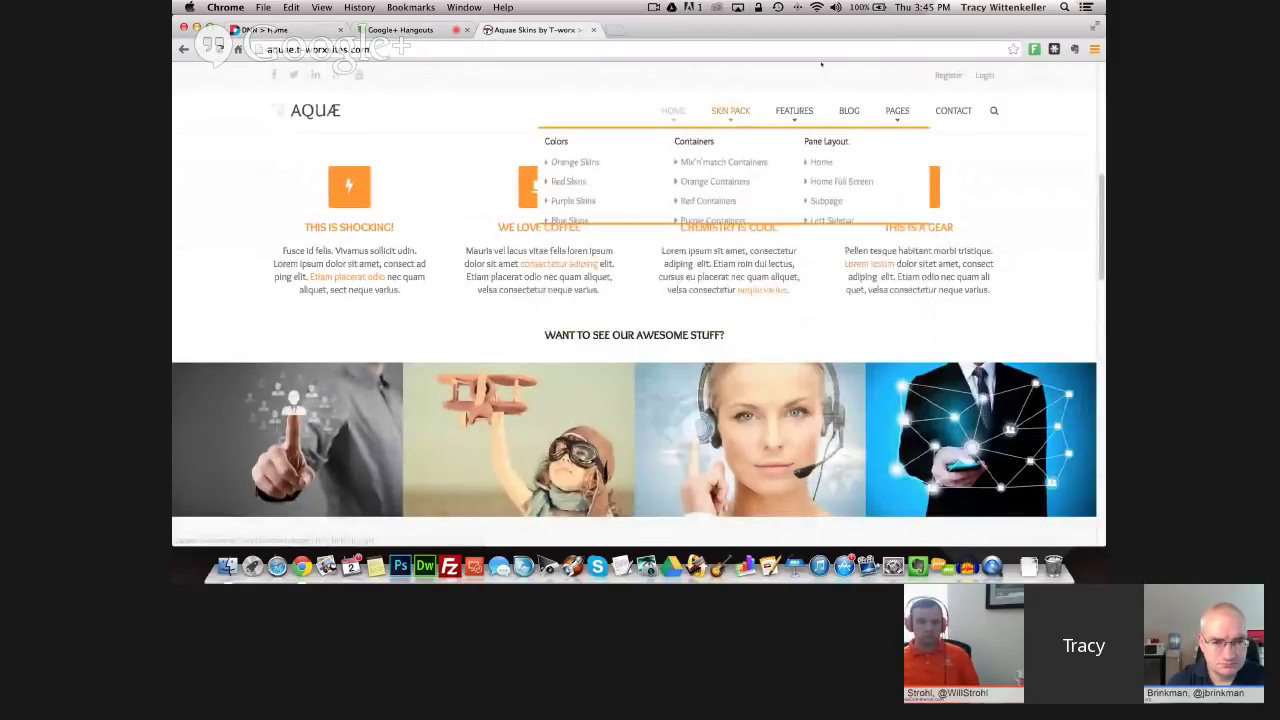
{"action": "mouse_move", "coordinate": [896, 113]}
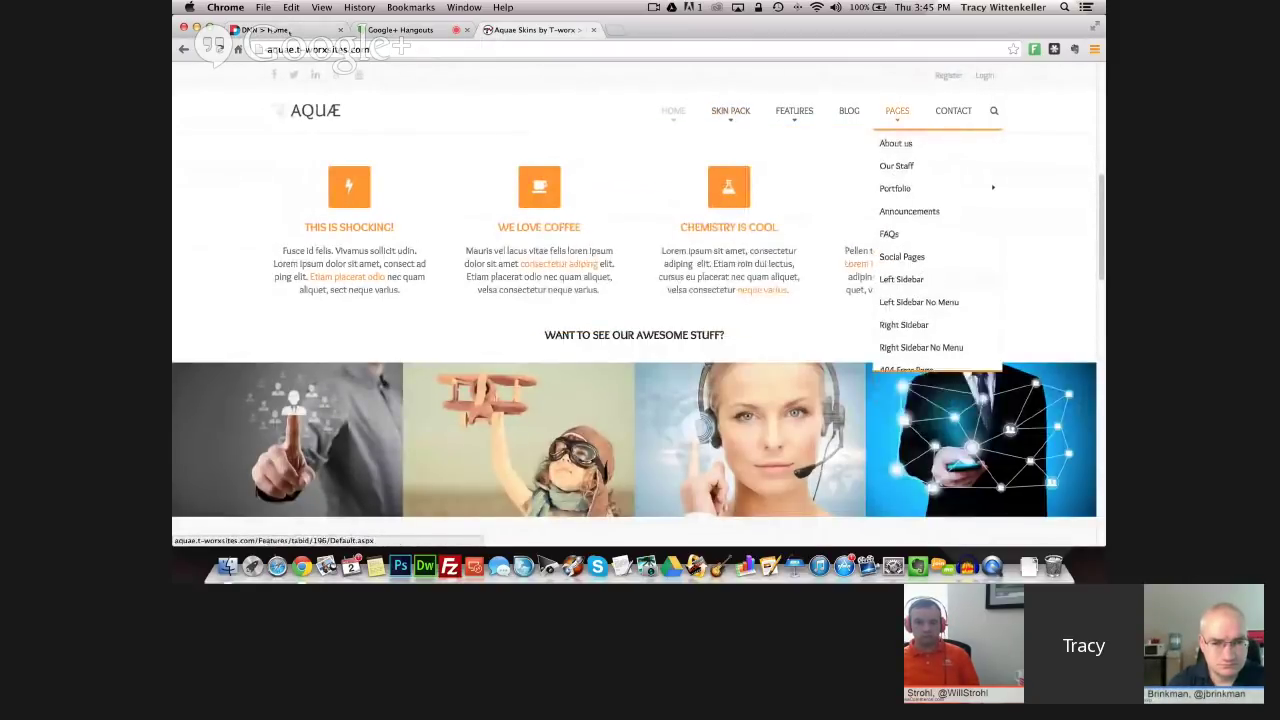
{"action": "key", "text": "super+1"}
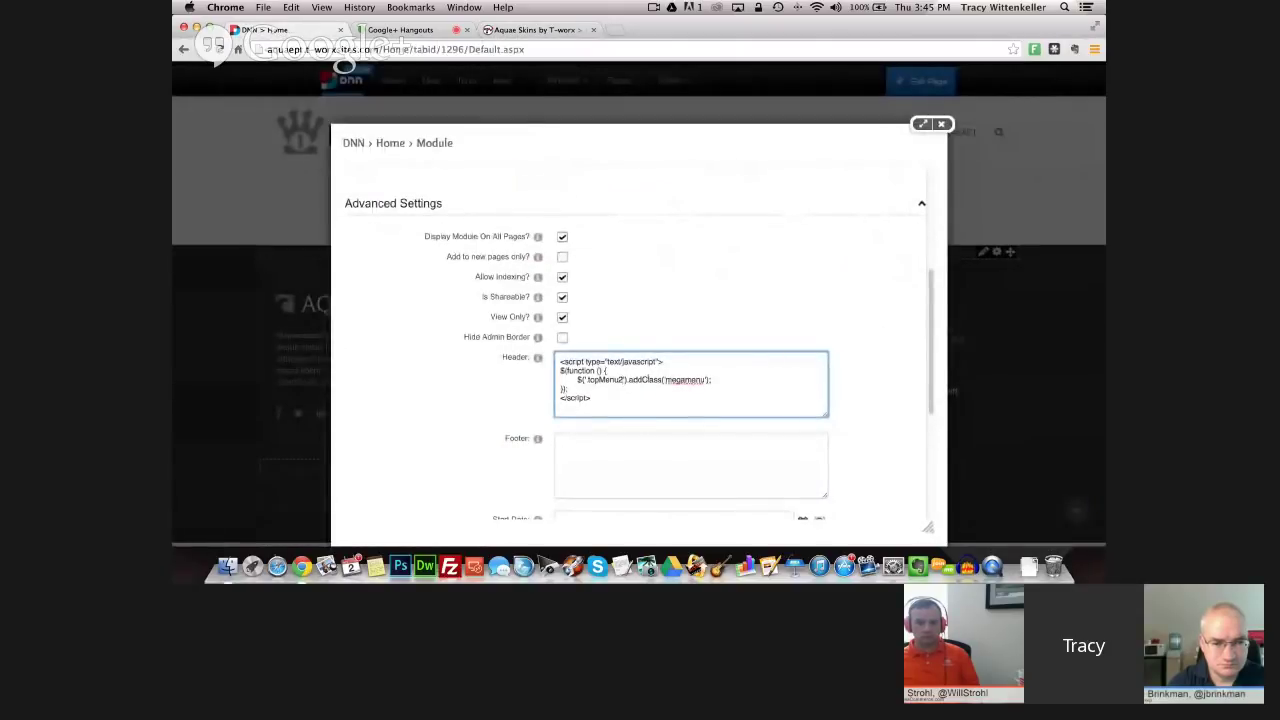
- Add '.topMenu5' after '.topMenu2' in the selector of the Header script
{"action": "type", "text": ", .topmenu"}
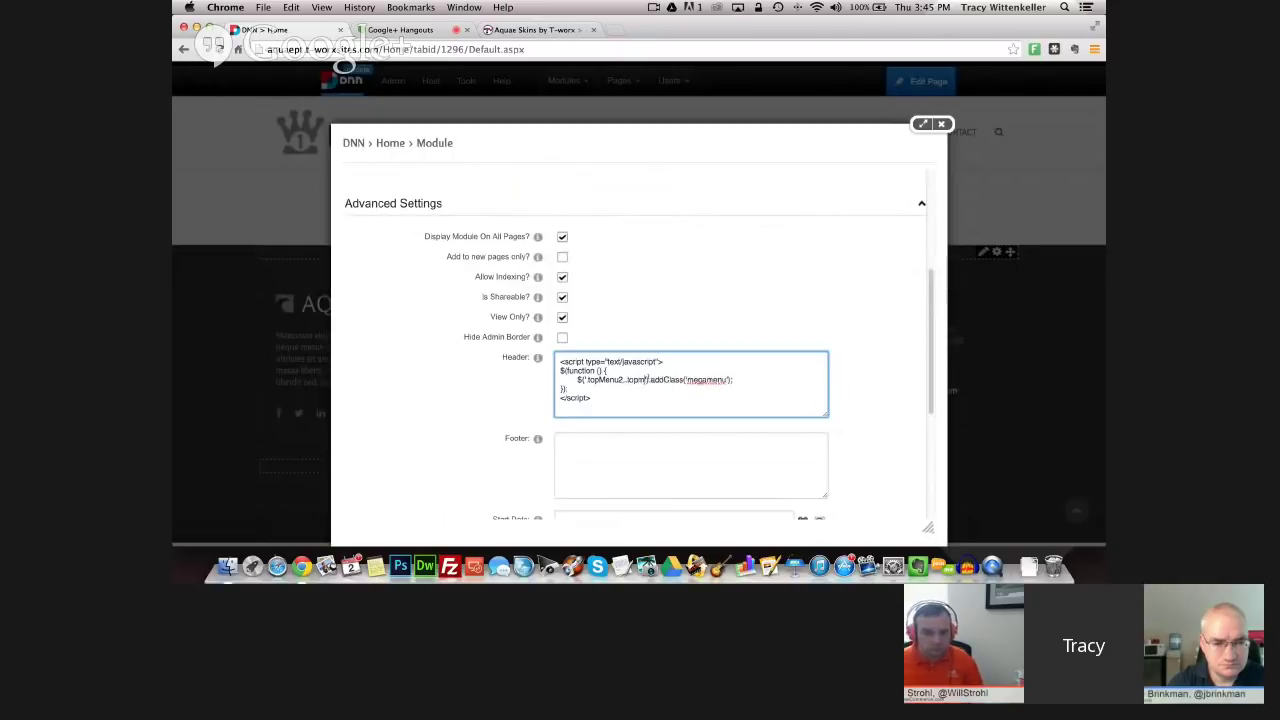
{"action": "type", "text": "5"}
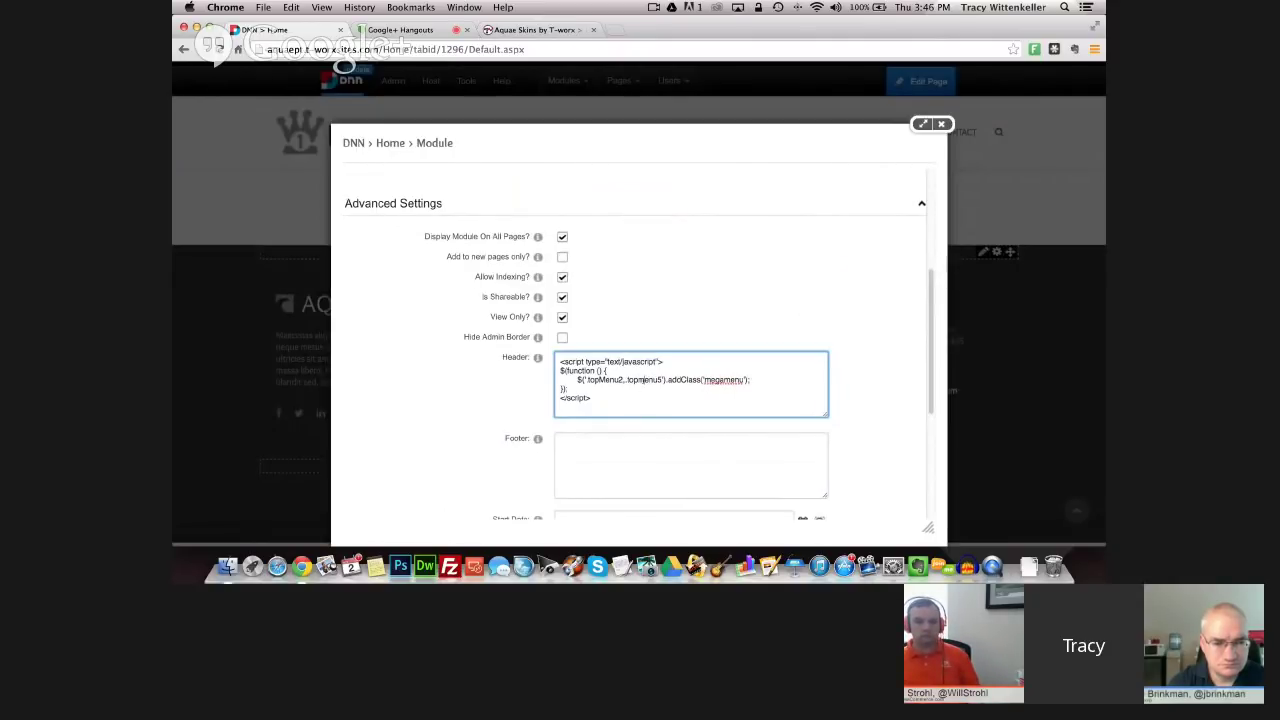
{"action": "key", "text": "BackSpace"}
{"action": "type", "text": "M"}
{"action": "scroll", "coordinate": [804, 347], "scroll_direction": "down", "scroll_amount": 2}
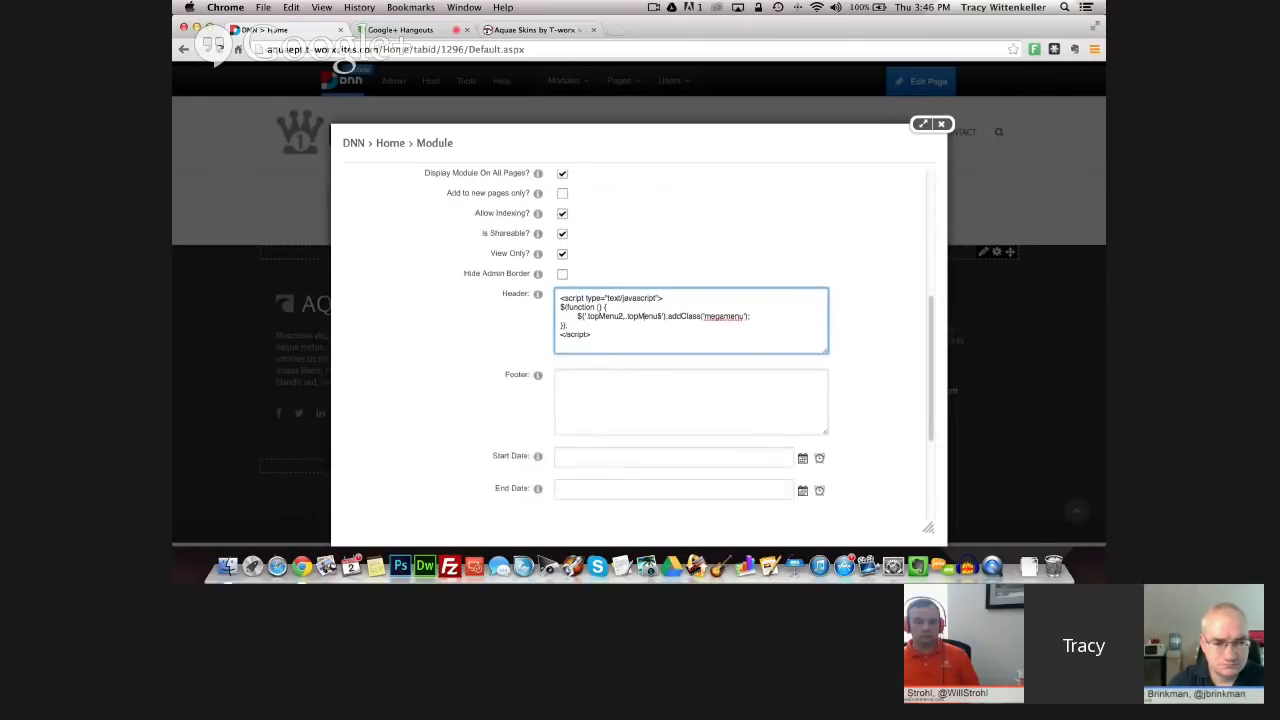
- Highlight the two menu selectors in the Header script, show the Aquae demo site's Pages dropdown, and return to the module settings
{"action": "left_click_drag", "start_coordinate": [664, 317], "coordinate": [591, 317]}
{"action": "scroll", "coordinate": [413, 421], "scroll_direction": "down", "scroll_amount": 5}
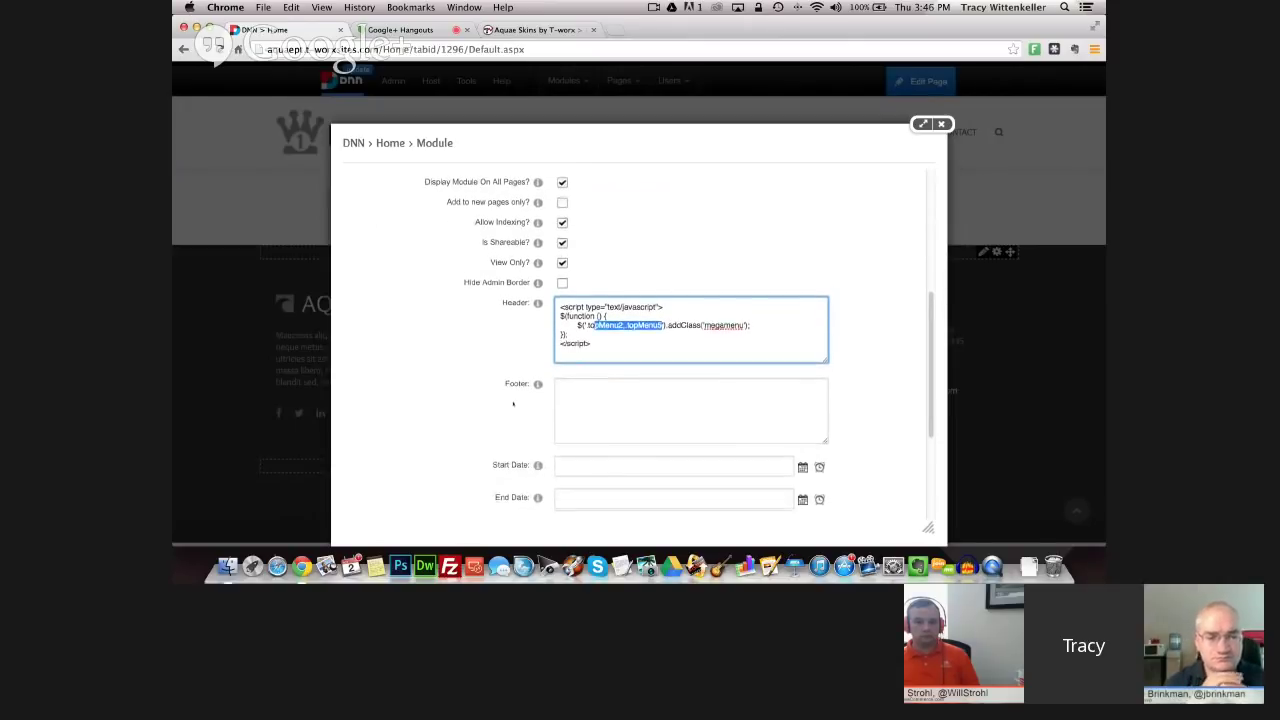
{"action": "scroll", "coordinate": [534, 227], "scroll_direction": "up", "scroll_amount": 2}
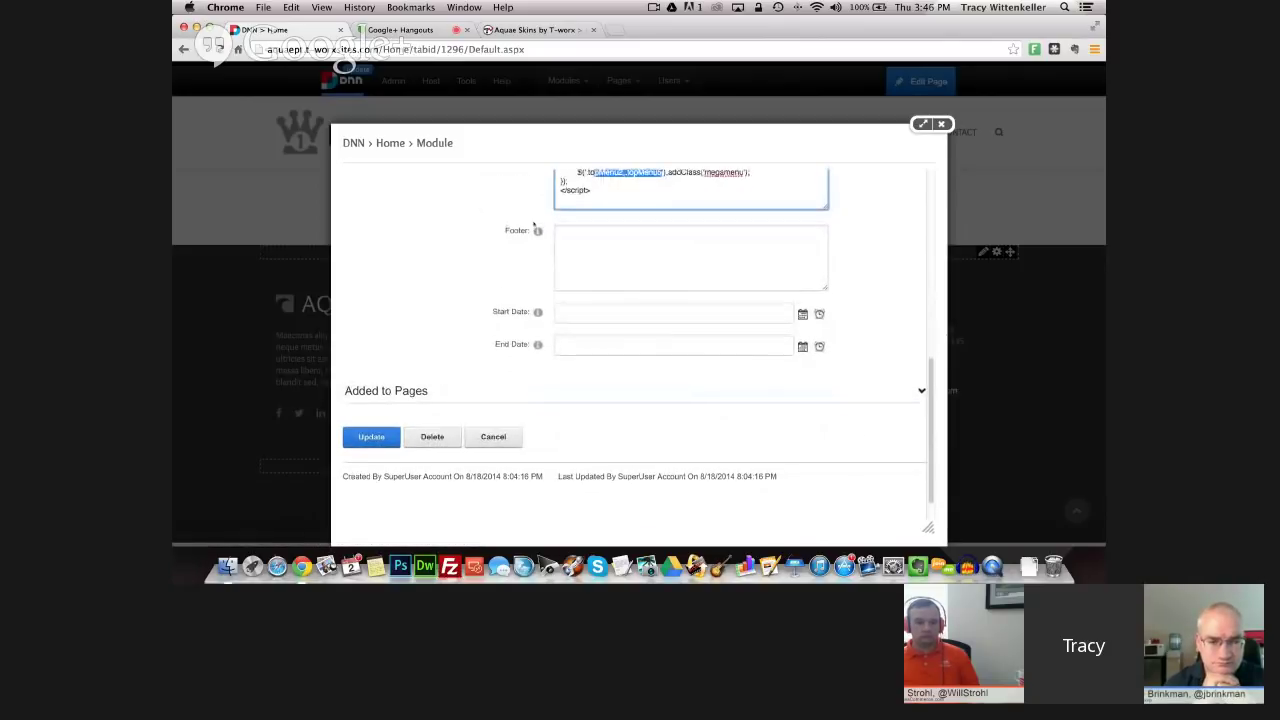
{"action": "left_click", "coordinate": [371, 474]}
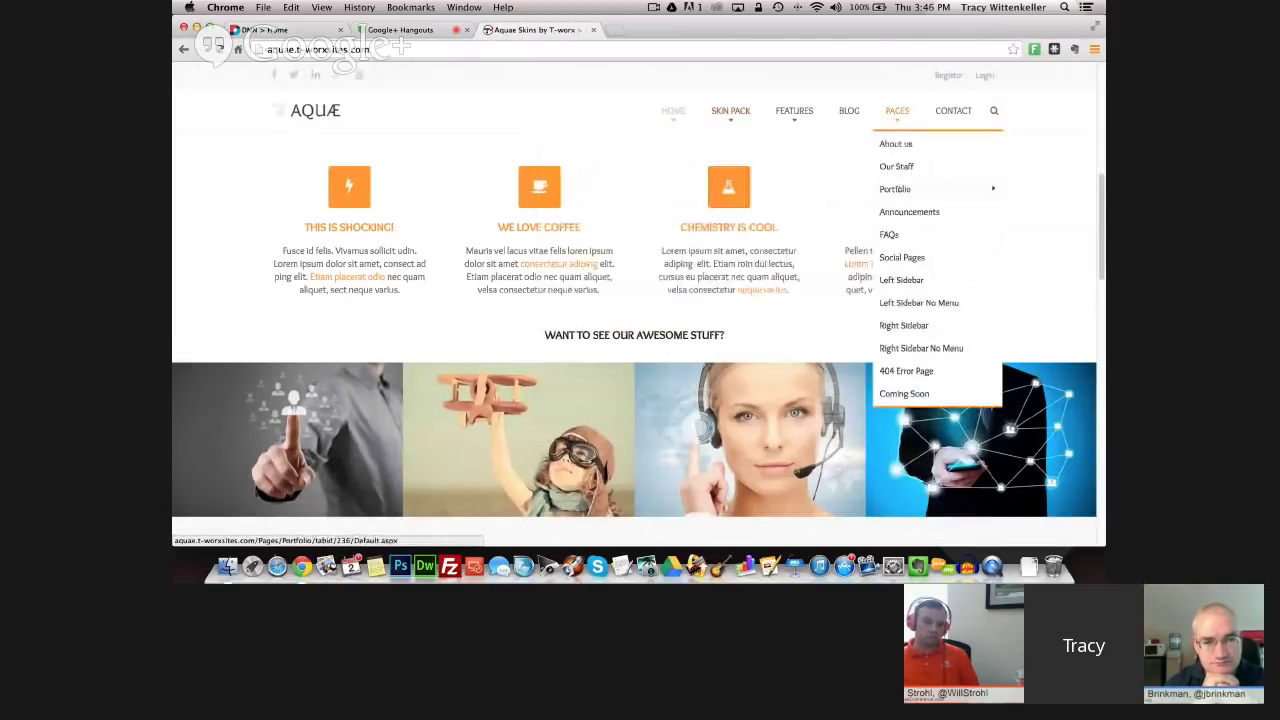
{"action": "mouse_move", "coordinate": [895, 189]}
{"action": "left_click", "coordinate": [262, 29]}
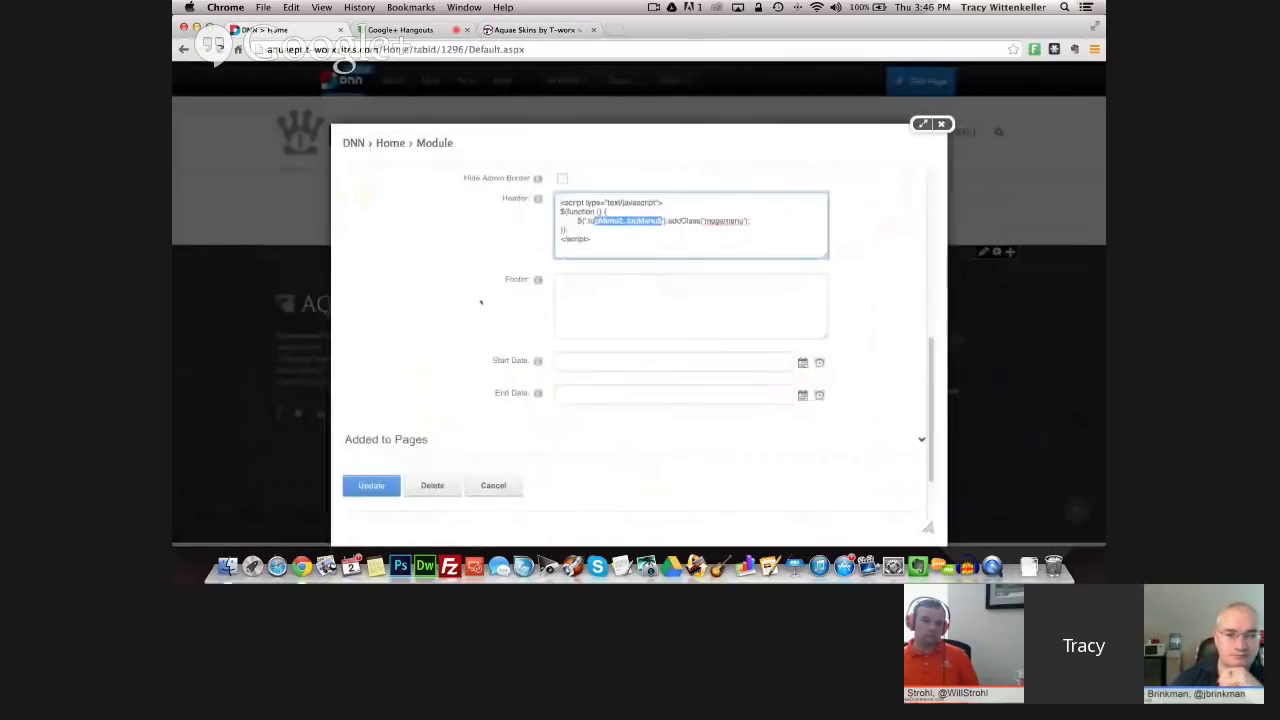
- Replace the Header script's selectors with '.rootMenu > .item'
{"action": "left_click", "coordinate": [617, 226]}
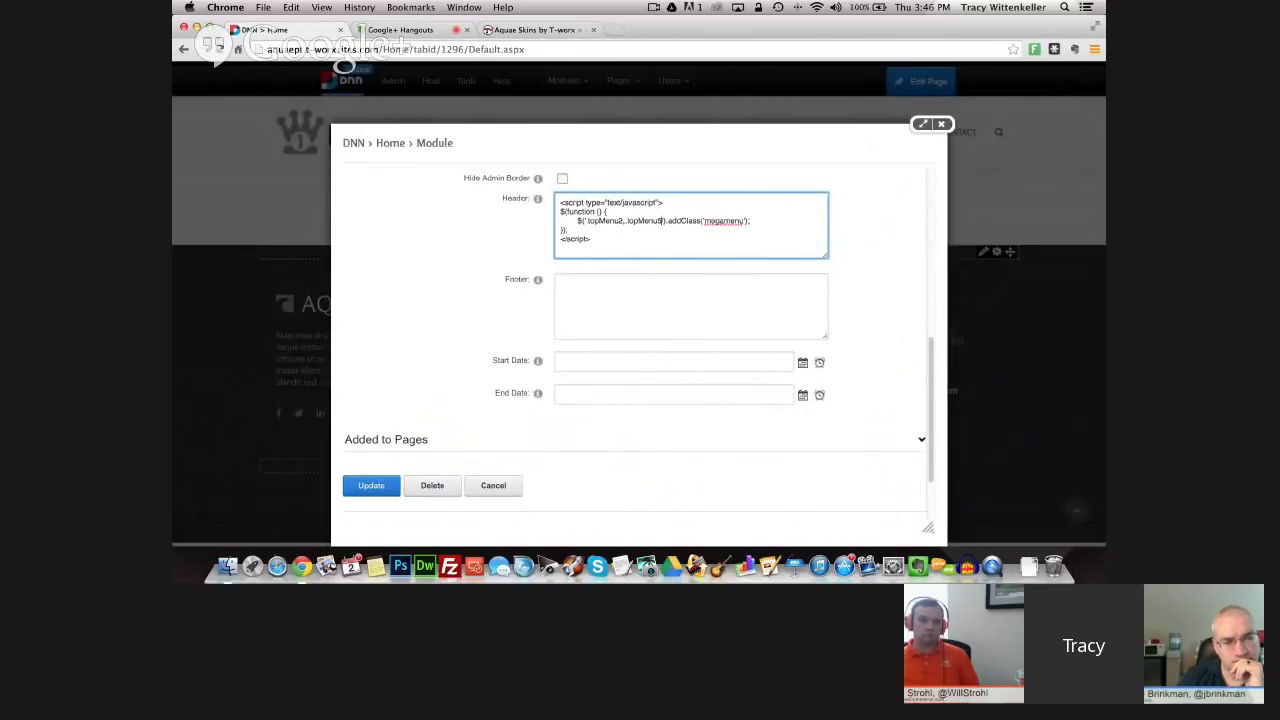
{"action": "left_click_drag", "start_coordinate": [664, 221], "coordinate": [589, 221]}
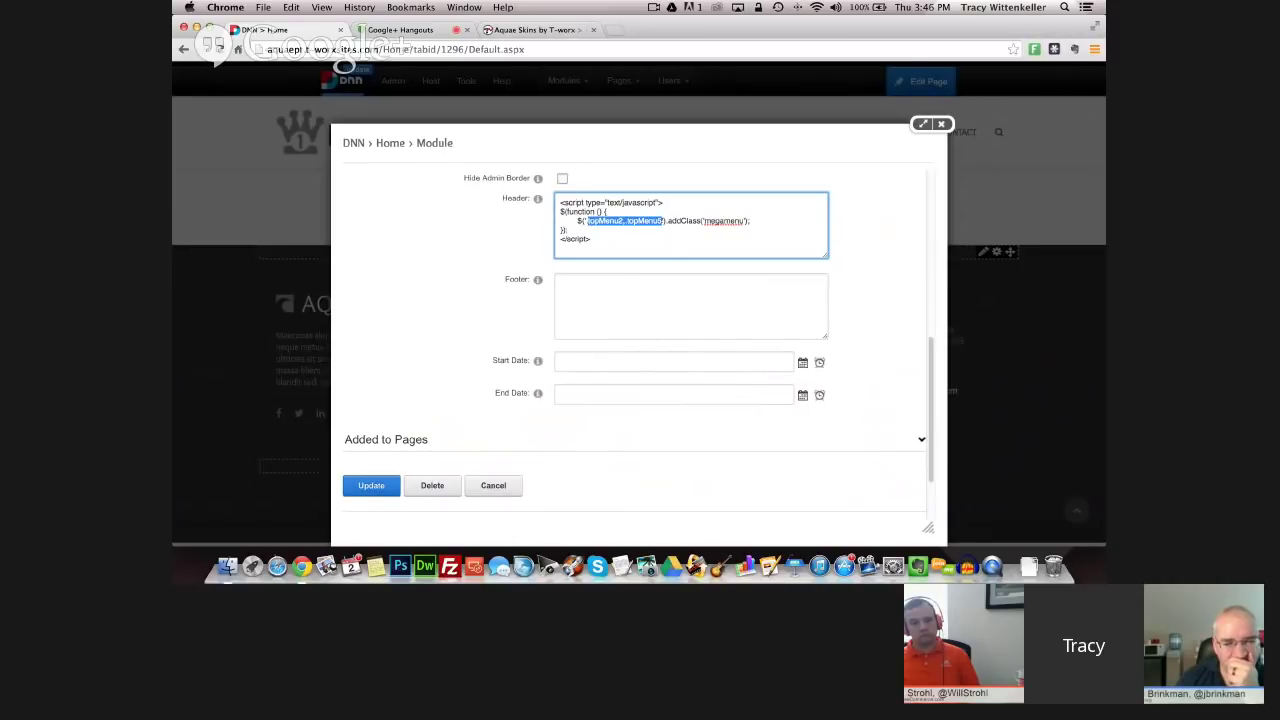
{"action": "type", "text": "topMenu"}
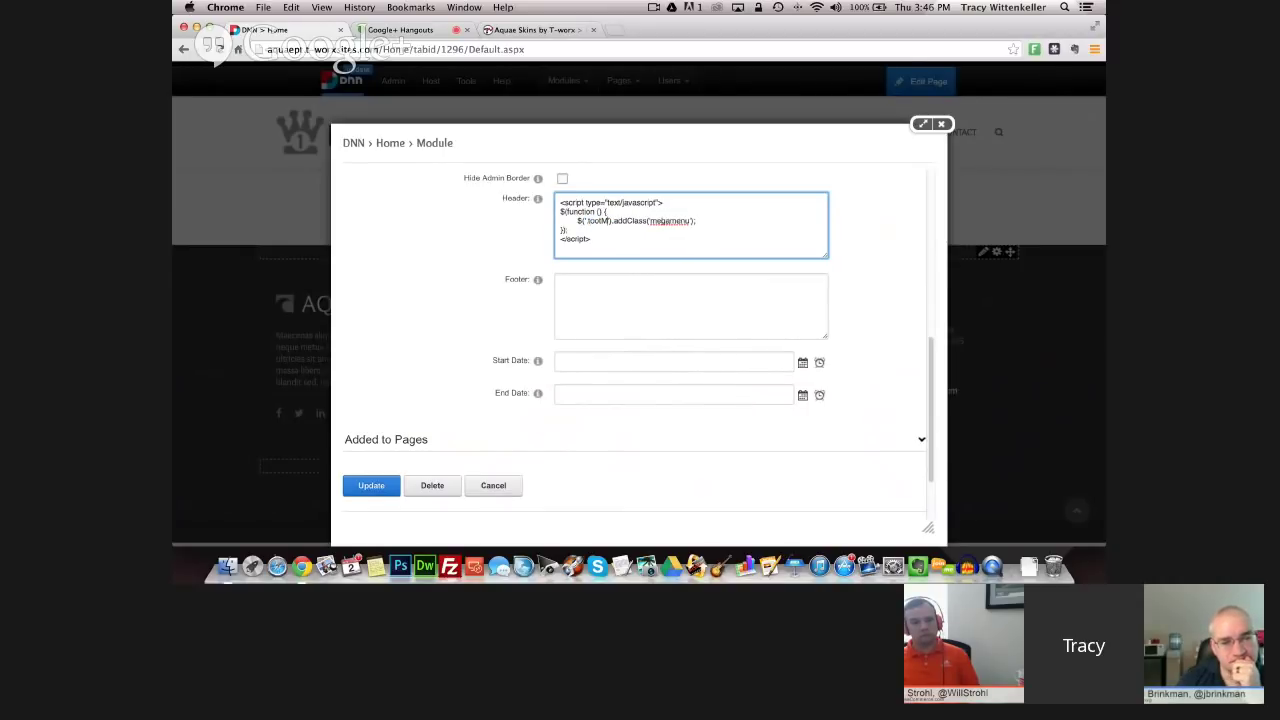
{"action": "type", "text": " >"}
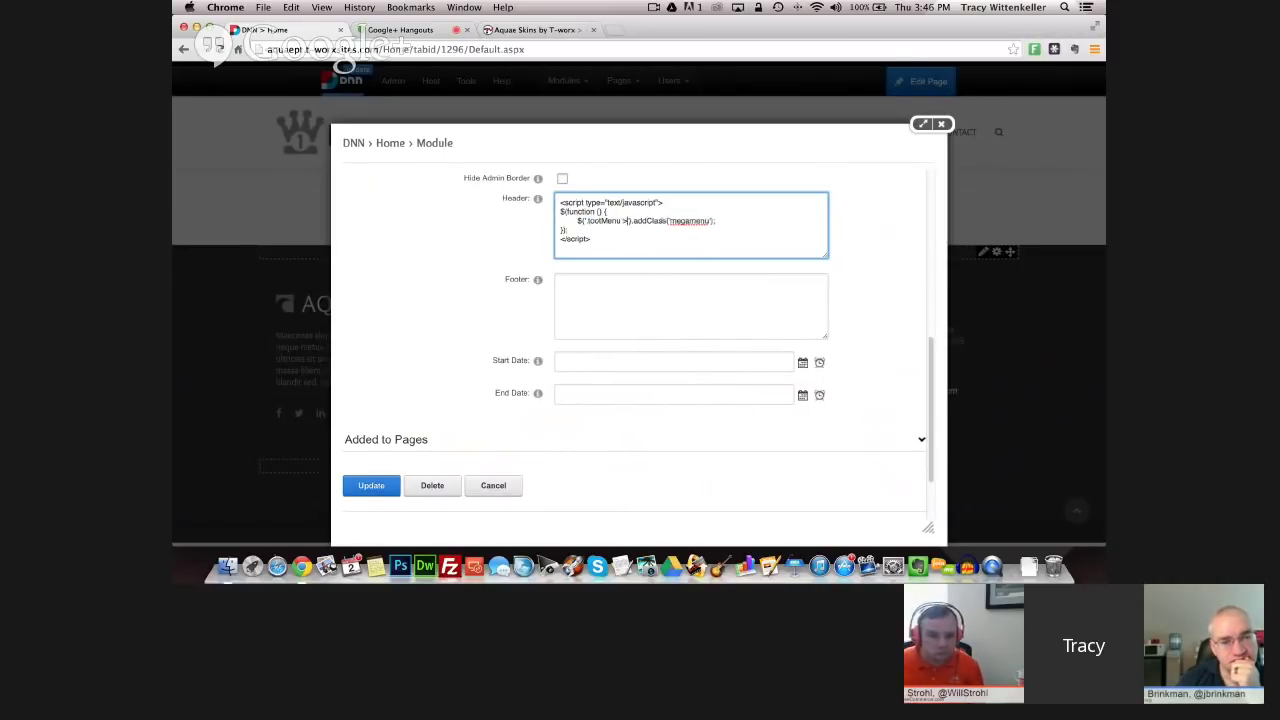
{"action": "type", "text": " ."}
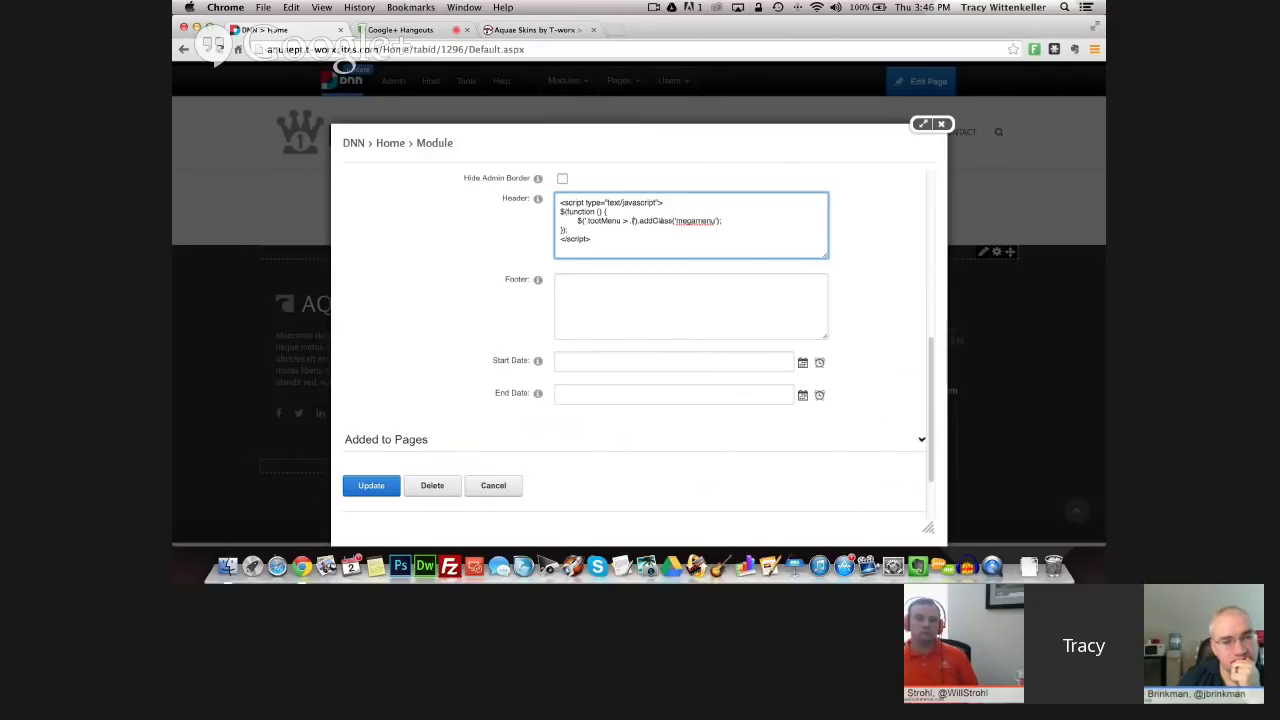
{"action": "type", "text": "item"}
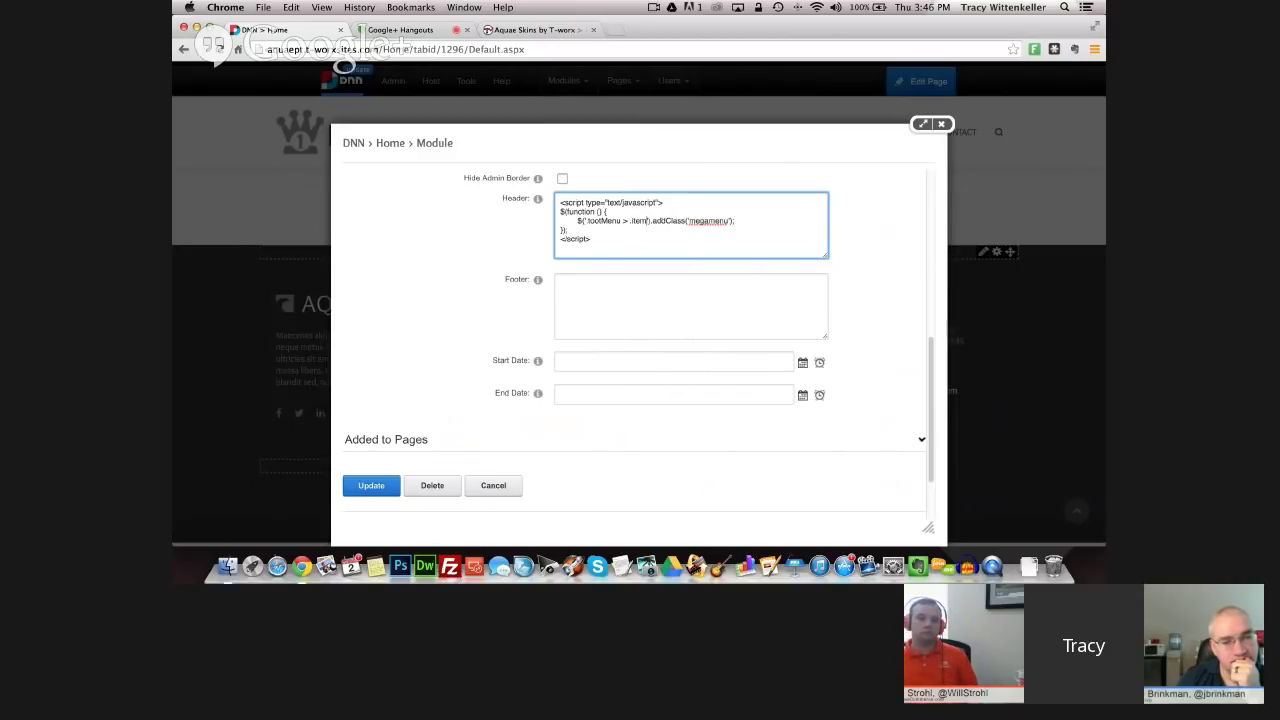
{"action": "double_click", "coordinate": [589, 221]}
{"action": "type", "text": "rootMenu"}
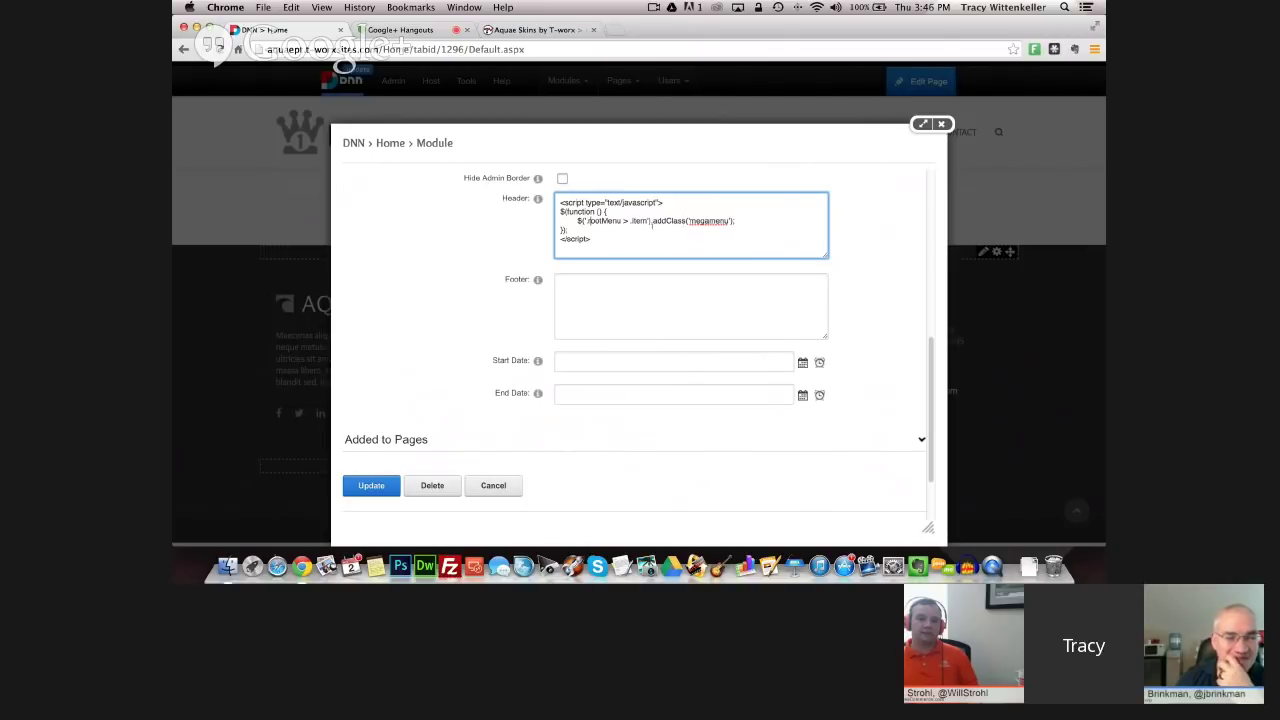
- Highlight the '.rootMenu > .item' selector and show the Skin Pack and Features menus on the Aquae demo site before returning to the settings
{"action": "left_click_drag", "start_coordinate": [650, 221], "coordinate": [587, 221]}
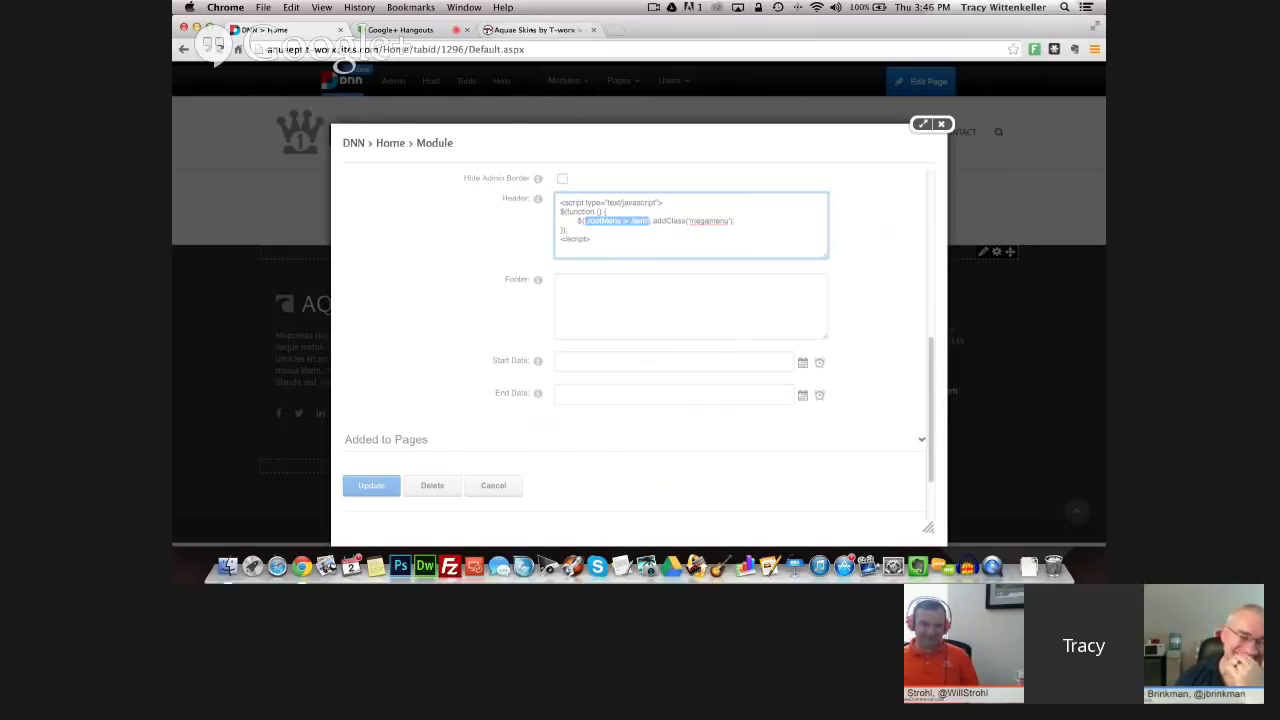
{"action": "left_click", "coordinate": [535, 31]}
{"action": "mouse_move", "coordinate": [730, 111]}
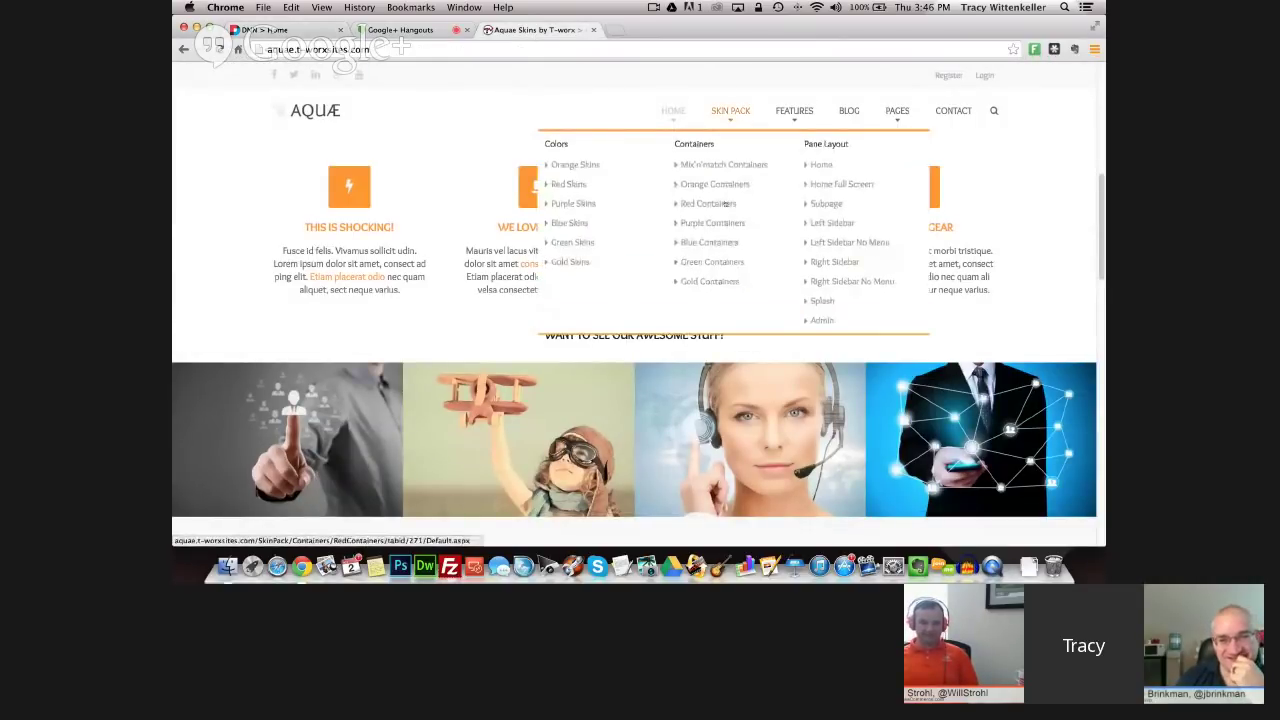
{"action": "mouse_move", "coordinate": [792, 112]}
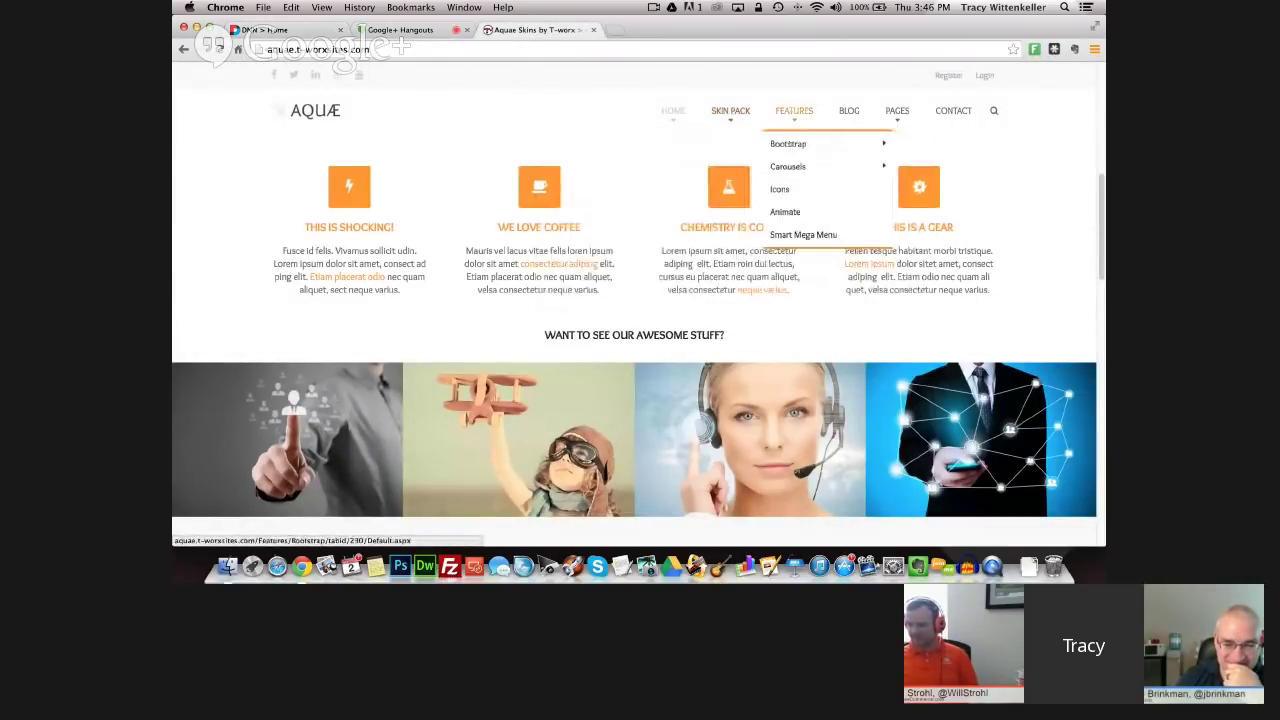
{"action": "mouse_move", "coordinate": [810, 168]}
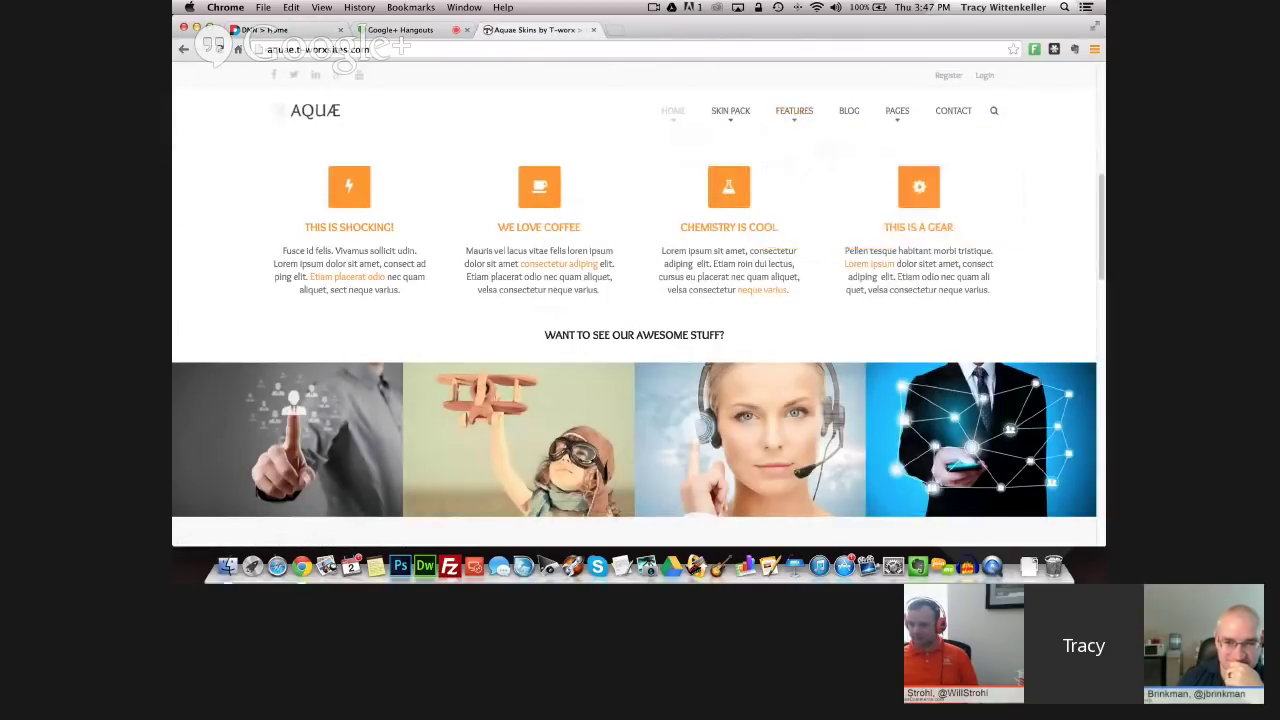
{"action": "left_click", "coordinate": [268, 29]}
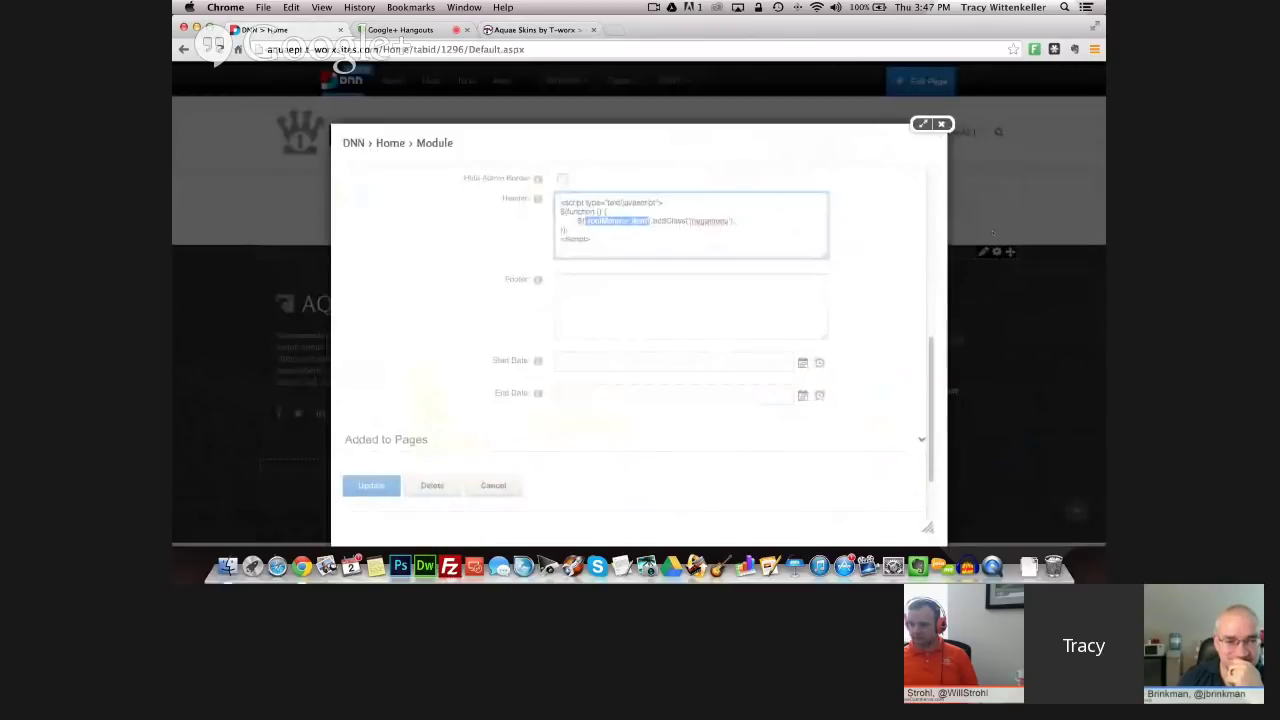
- Highlight the entire Header script and review the surrounding Advanced Settings of the module
{"action": "left_click_drag", "start_coordinate": [592, 240], "coordinate": [559, 201]}
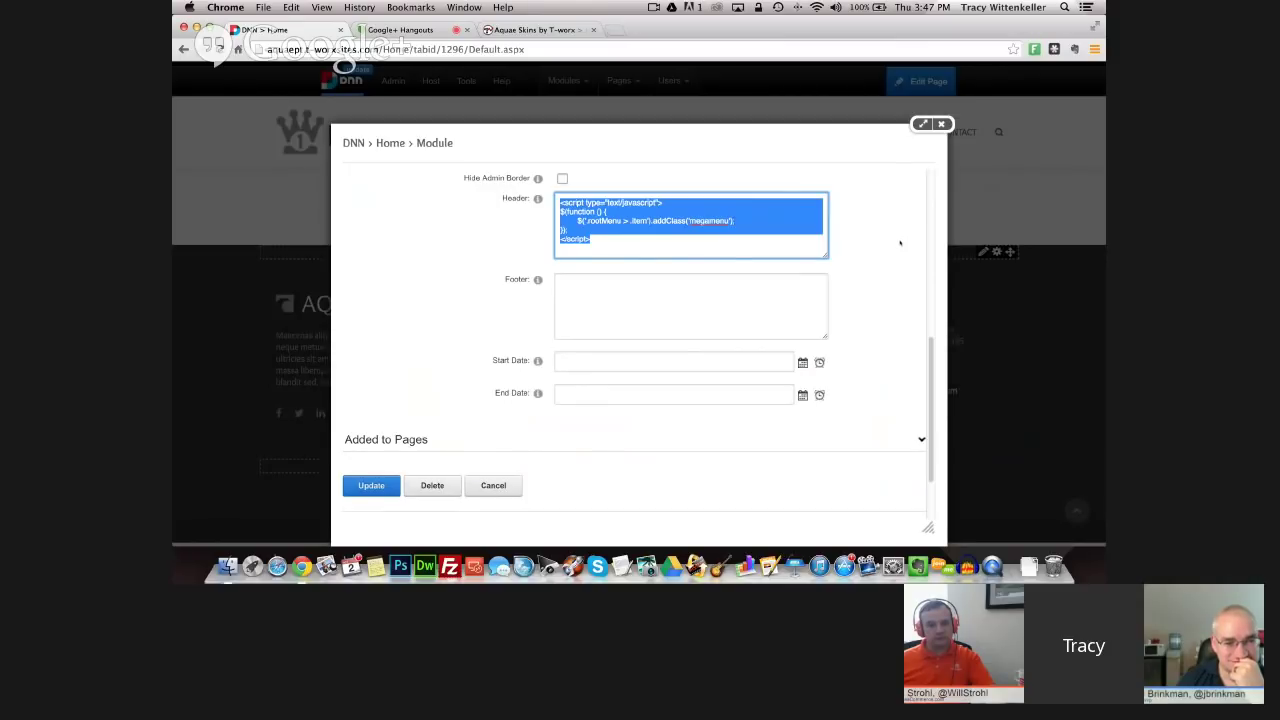
{"action": "left_click", "coordinate": [628, 239]}
{"action": "key", "text": "super+a"}
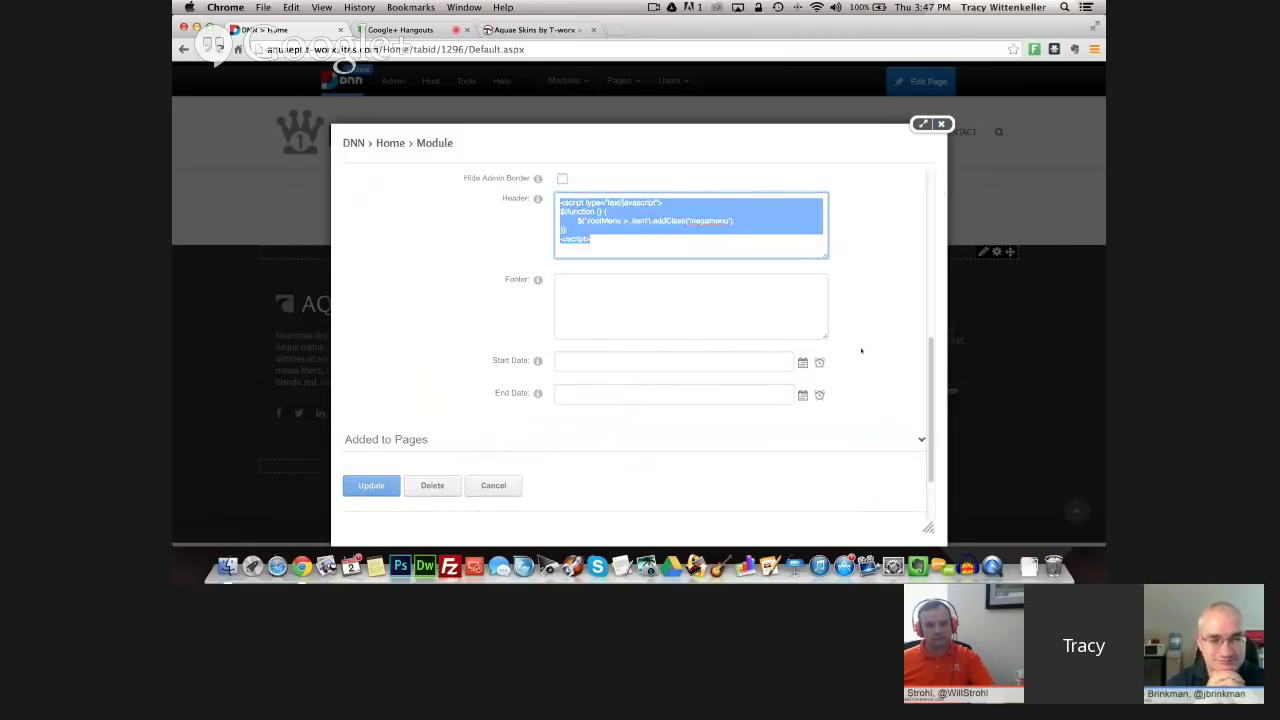
{"action": "scroll", "coordinate": [856, 356], "scroll_direction": "down", "scroll_amount": 2}
{"action": "scroll", "coordinate": [856, 356], "scroll_direction": "up", "scroll_amount": 6}
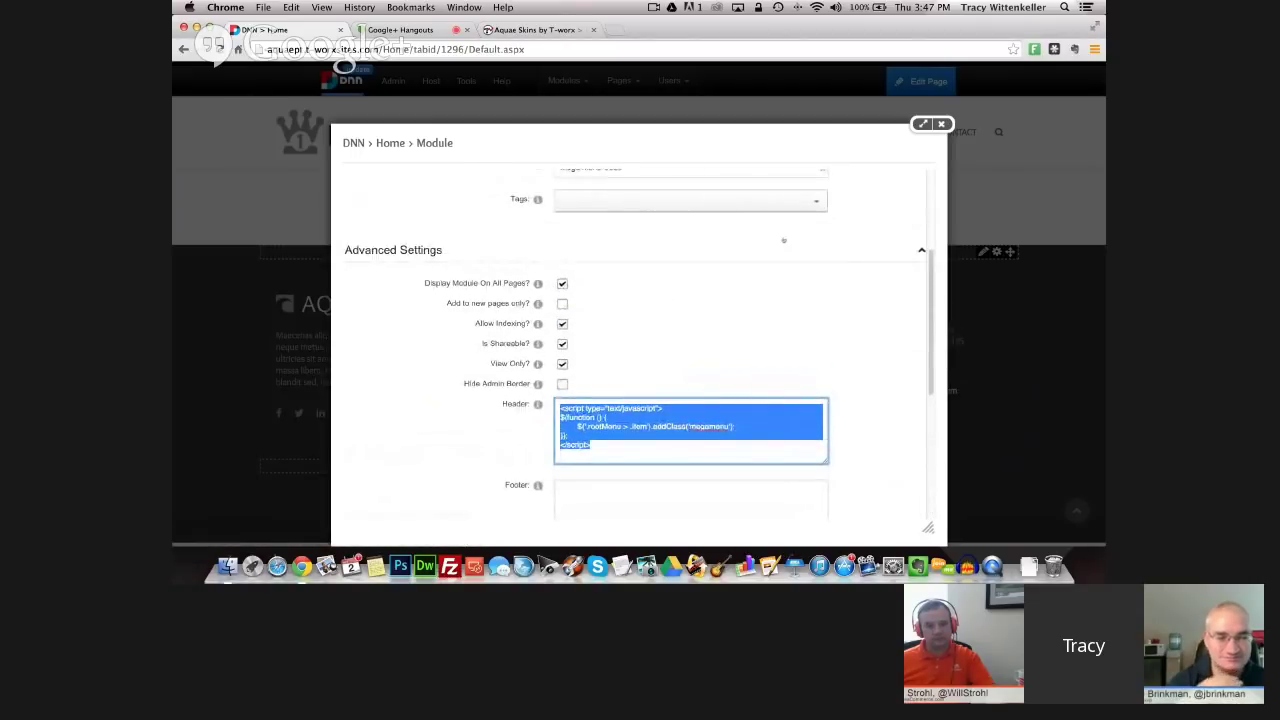
- Turn off Display Module On All Pages and close the module settings without updating
{"action": "left_click", "coordinate": [607, 447]}
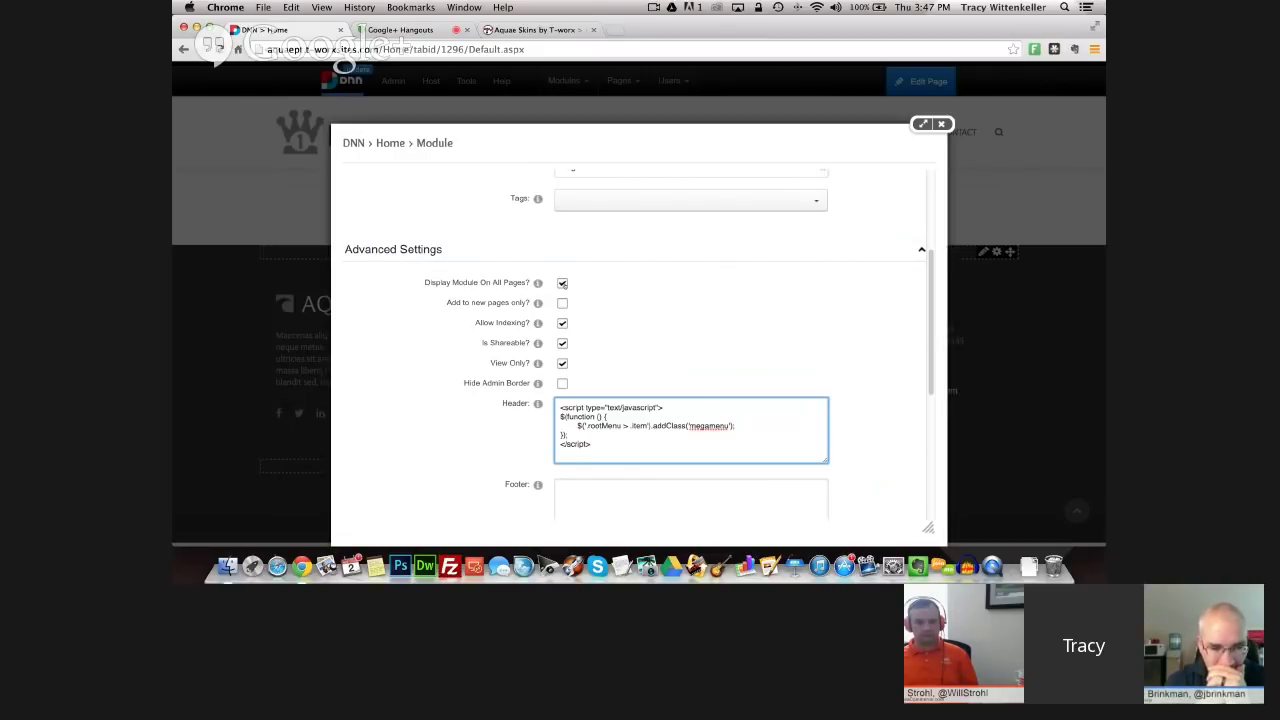
{"action": "left_click", "coordinate": [562, 283]}
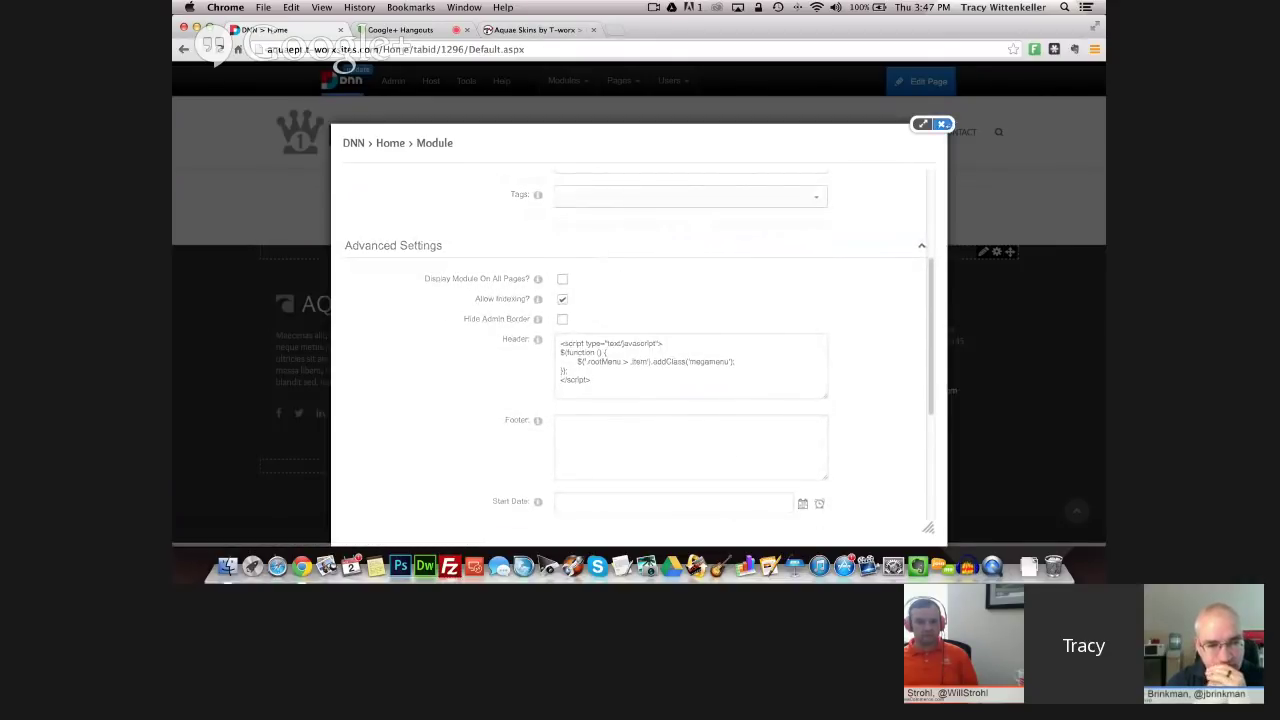
{"action": "key", "text": "Escape"}
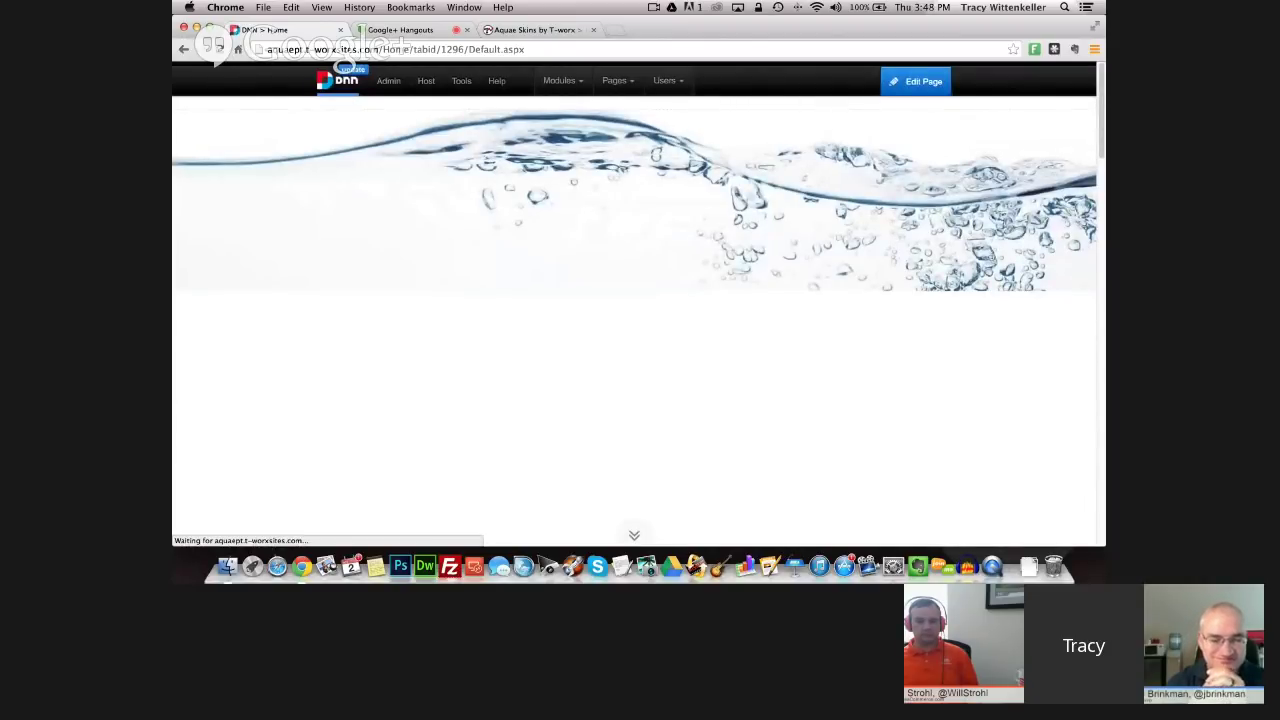
- Open the site's Recycle Bin from the admin tools and view its deleted modules
{"action": "mouse_move", "coordinate": [389, 82]}
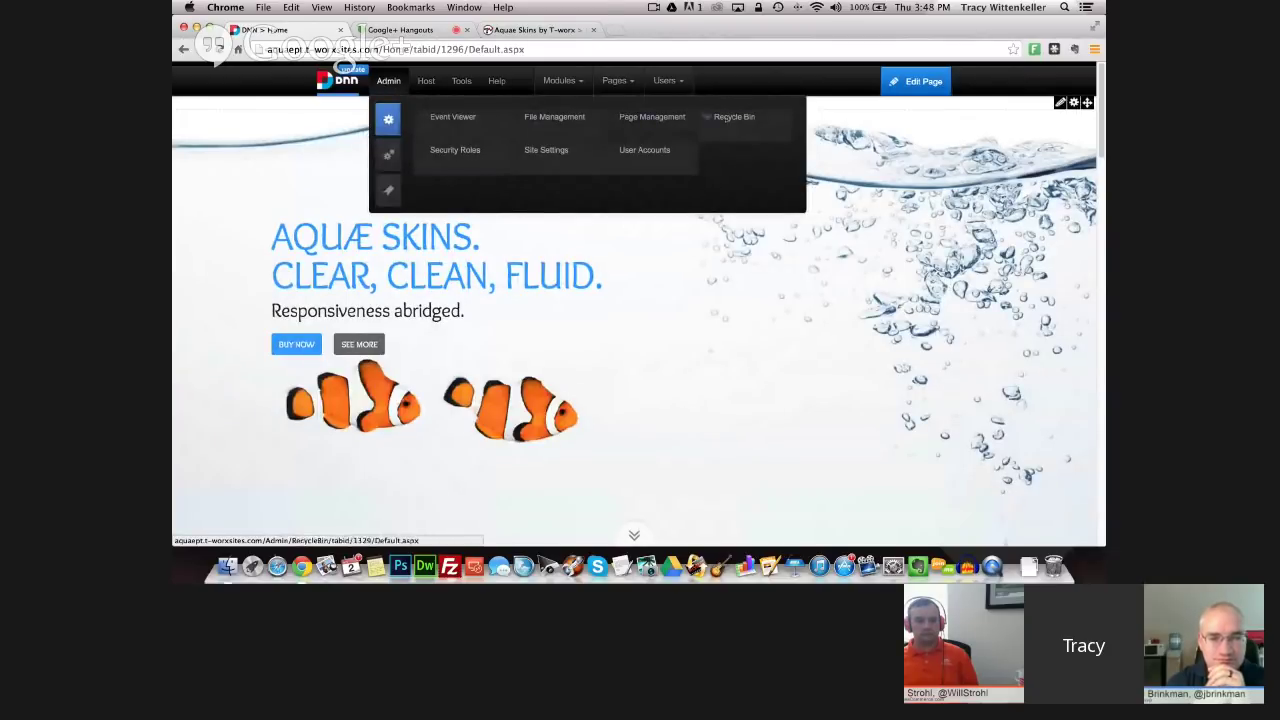
{"action": "left_click", "coordinate": [734, 117]}
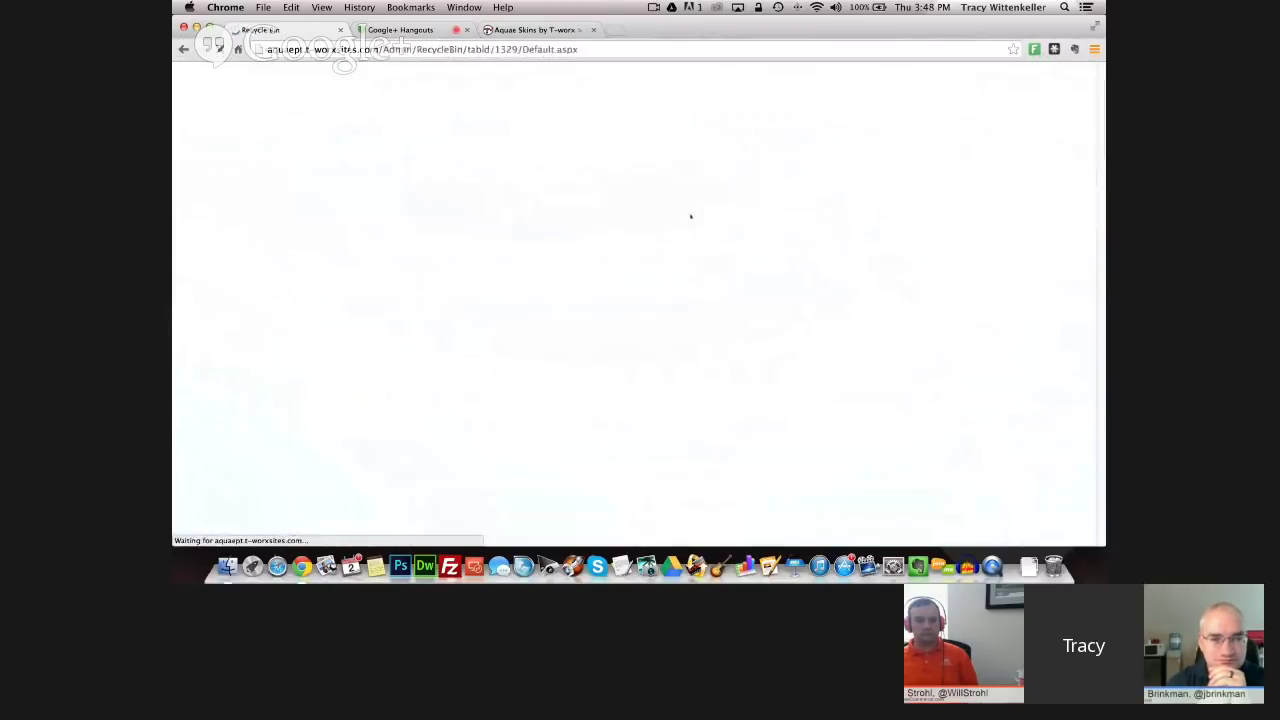
{"action": "left_click", "coordinate": [360, 384]}
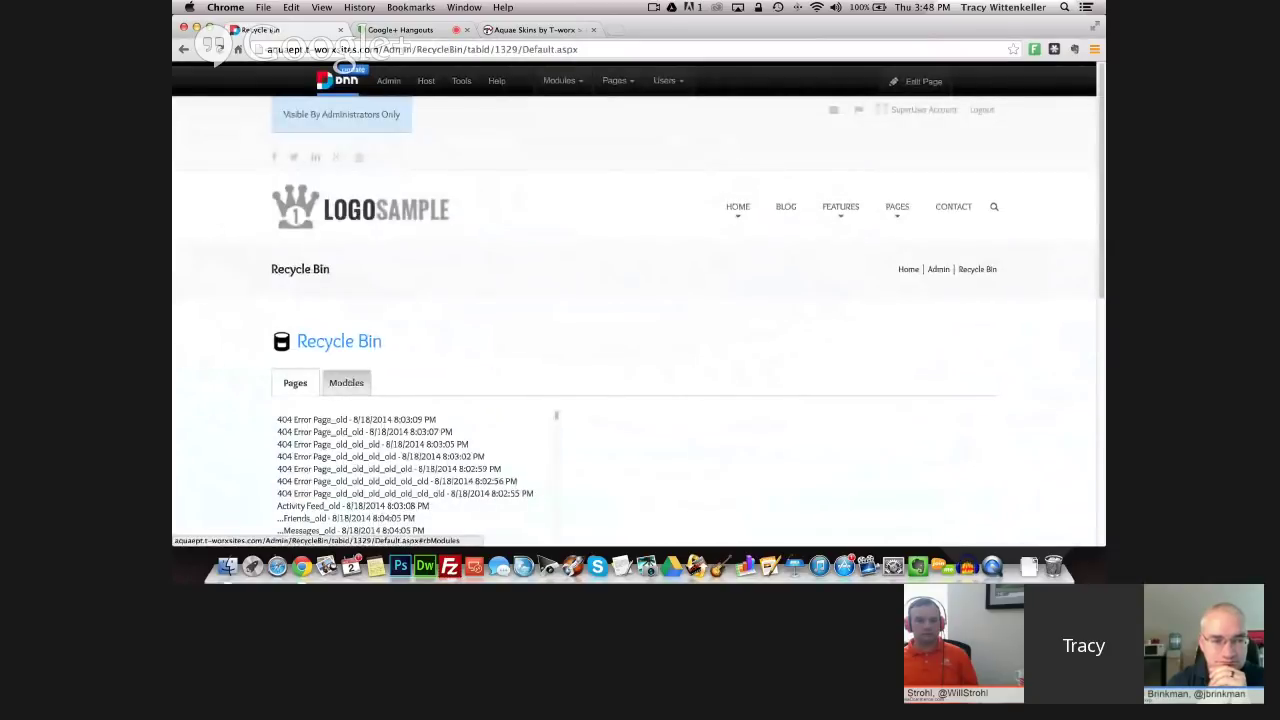
{"action": "scroll", "coordinate": [374, 190], "scroll_direction": "down", "scroll_amount": 5}
{"action": "scroll", "coordinate": [374, 190], "scroll_direction": "up", "scroll_amount": 3}
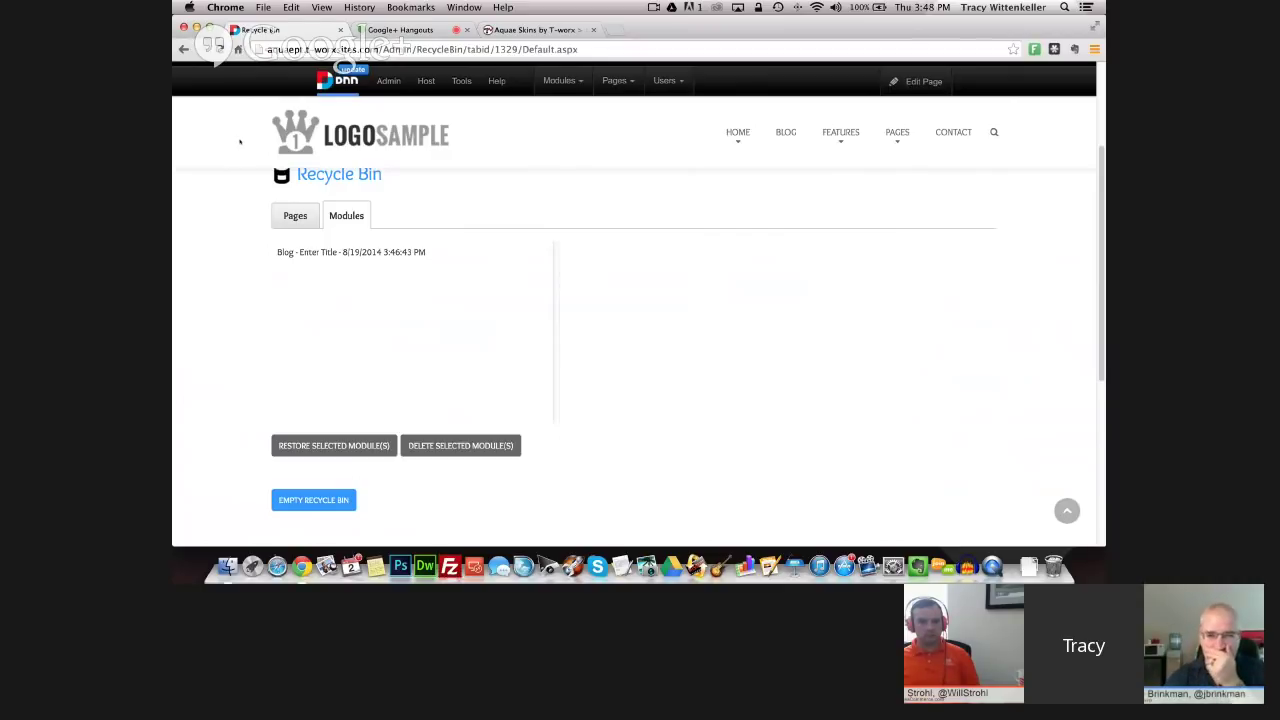
- Check the deleted pages and deleted modules lists in the Recycle Bin, and return to the Home page
{"action": "left_click", "coordinate": [295, 216]}
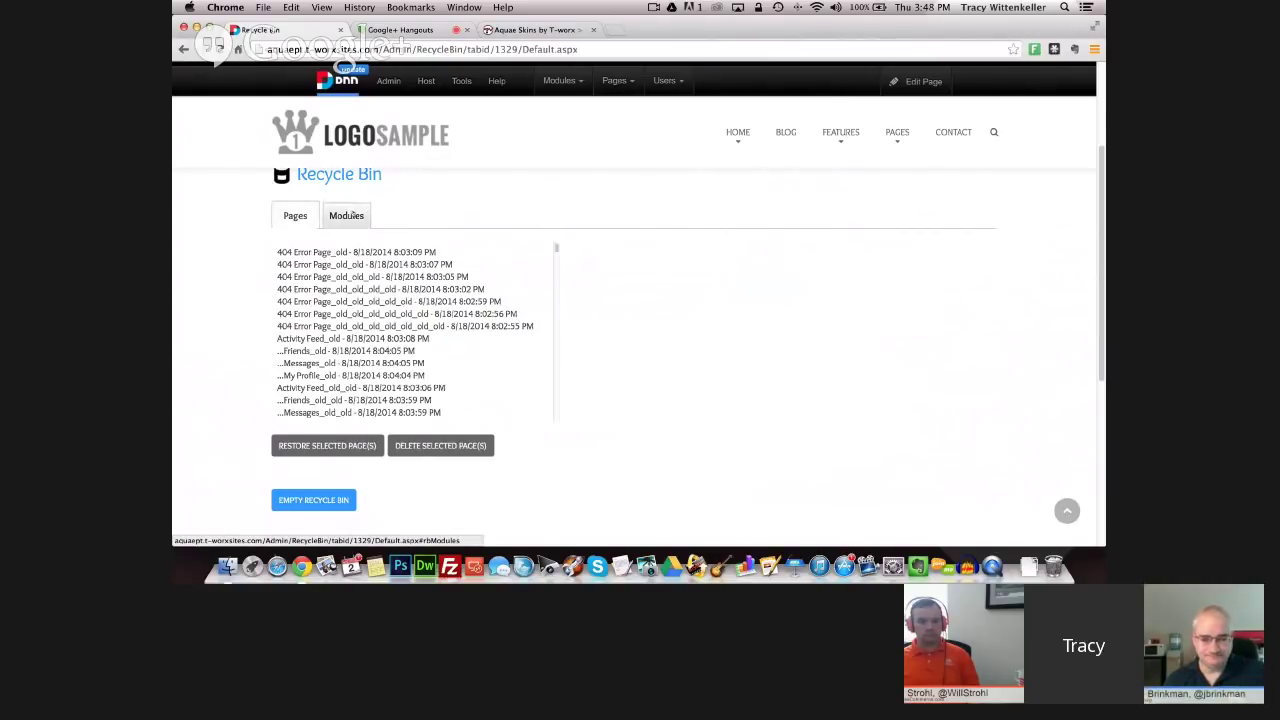
{"action": "left_click", "coordinate": [349, 215]}
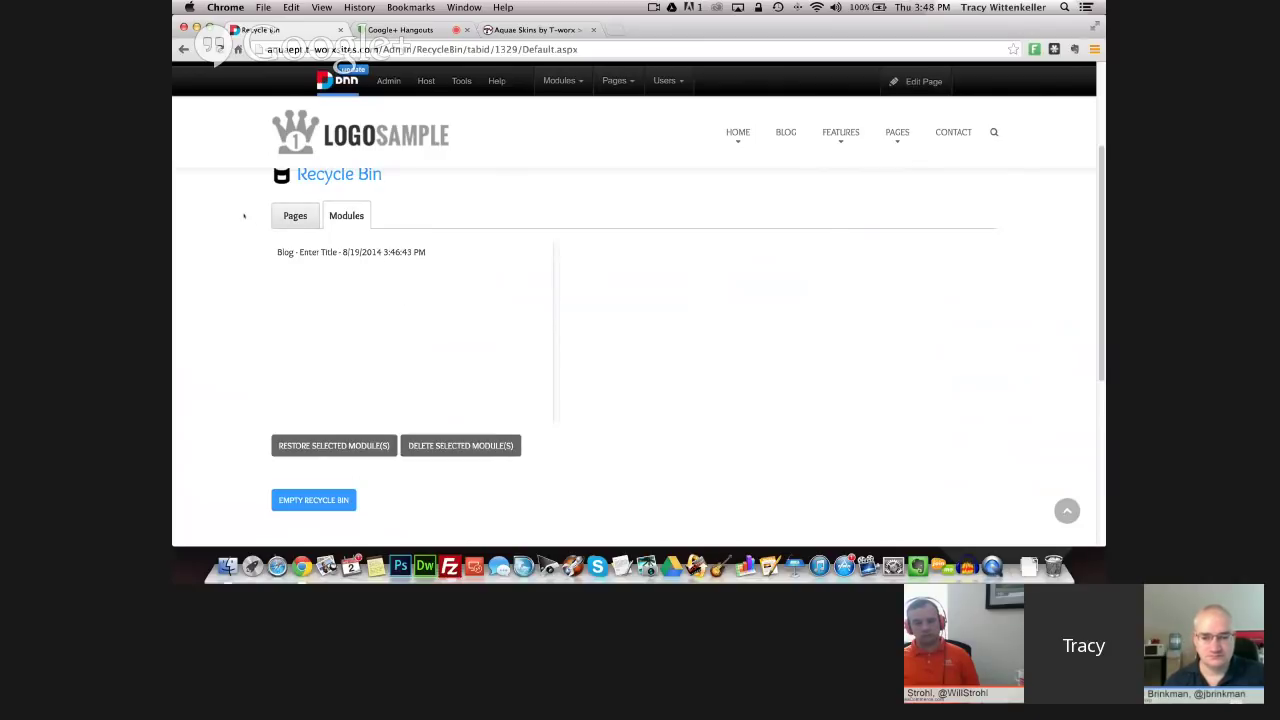
{"action": "left_click", "coordinate": [738, 132]}
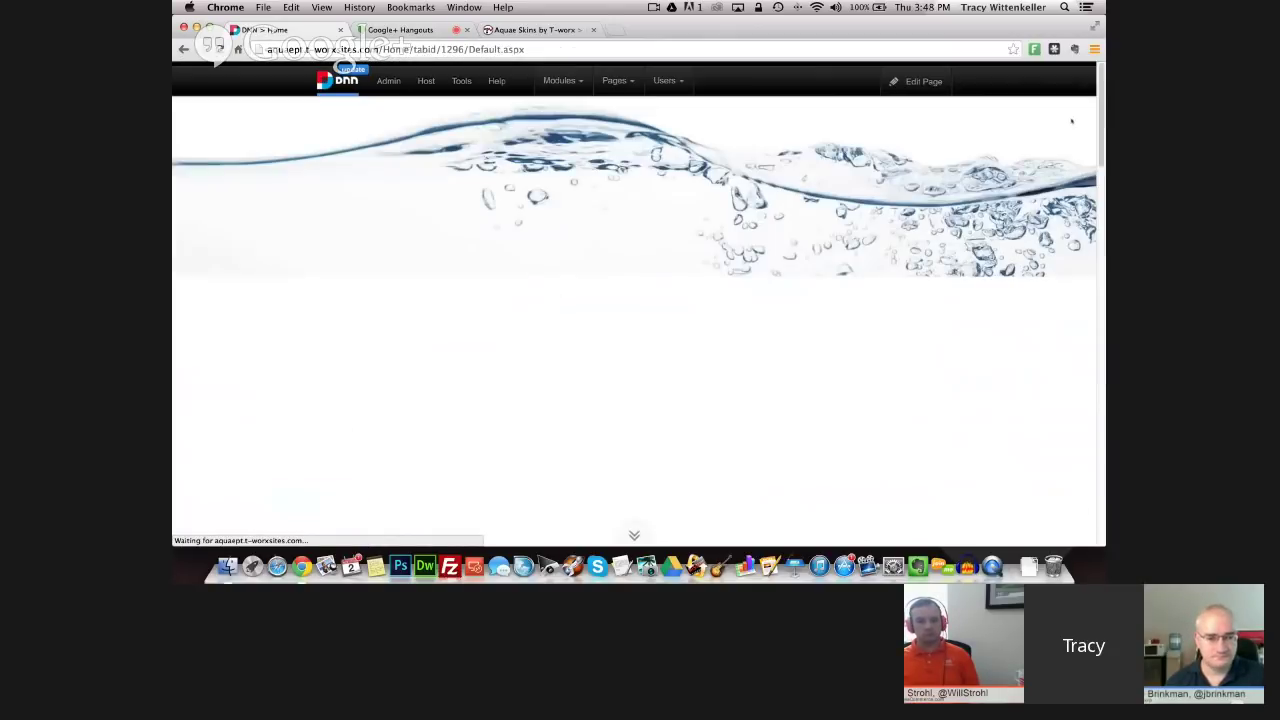